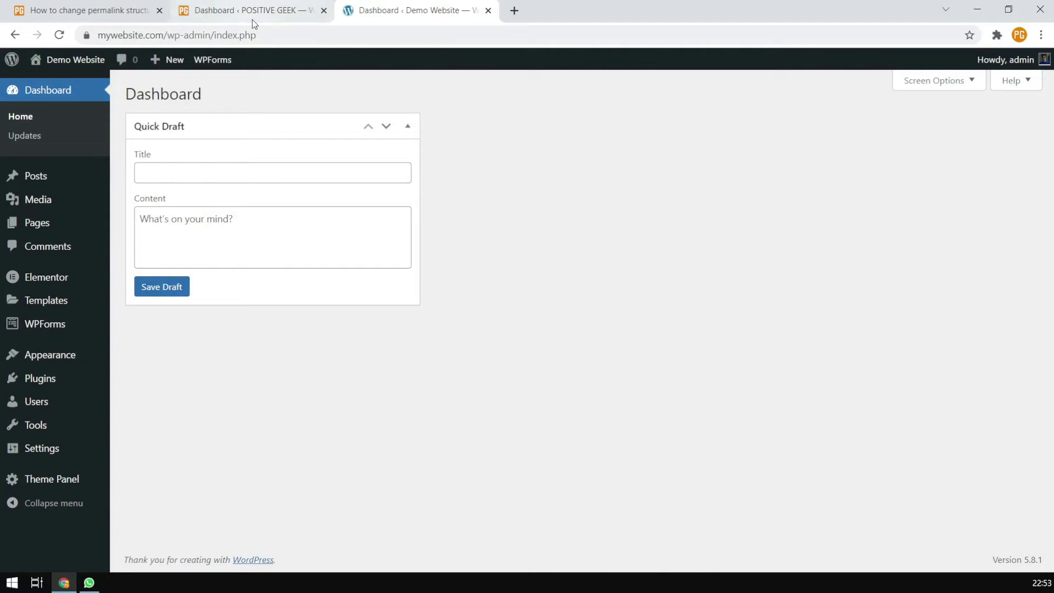
- View Rank Math's Redirections page on the POSITIVE GEEK site and return to the Demo Website dashboard
{"action": "left_click", "coordinate": [252, 16]}
{"action": "scroll", "coordinate": [173, 377], "scroll_direction": "down", "scroll_amount": 3}
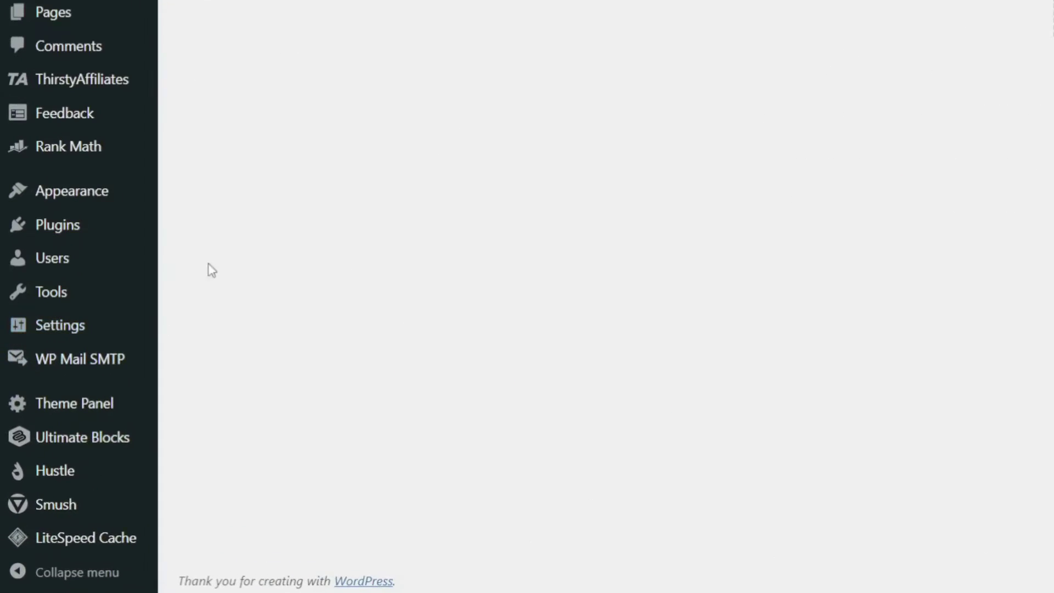
{"action": "mouse_move", "coordinate": [146, 145]}
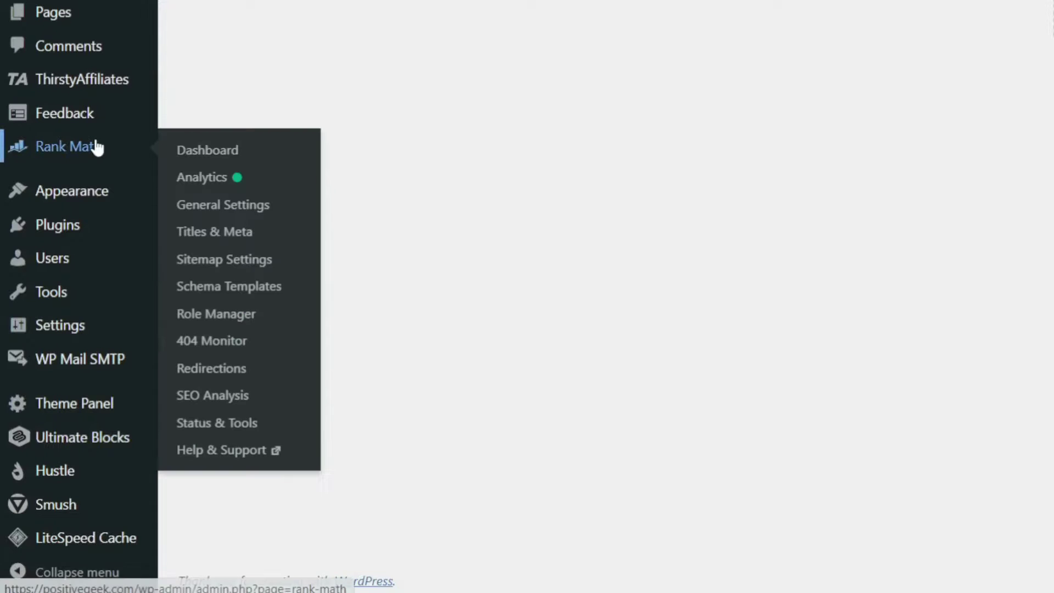
{"action": "left_click", "coordinate": [225, 376]}
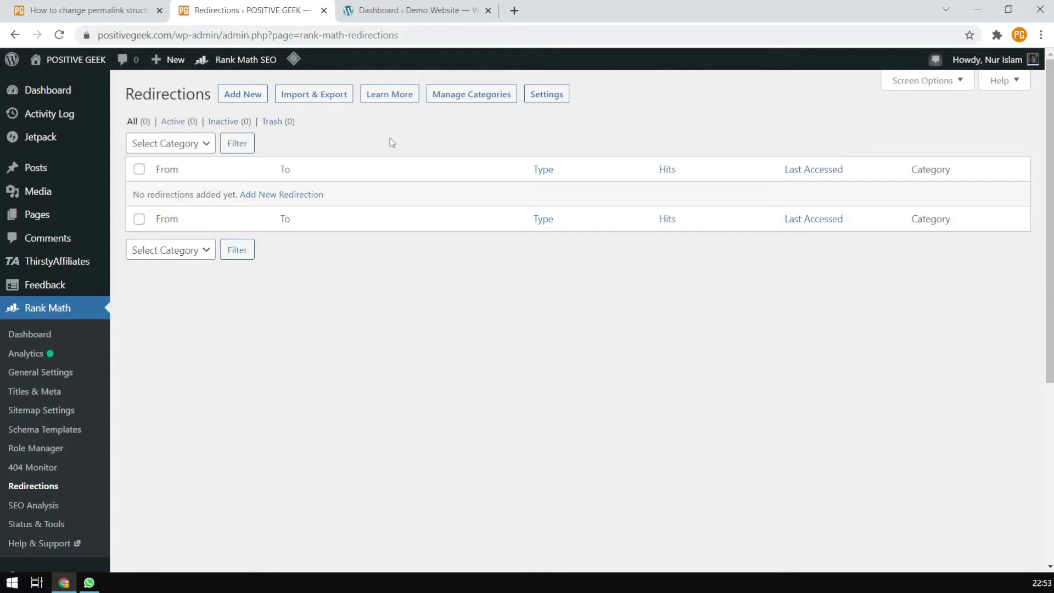
{"action": "left_click", "coordinate": [392, 17]}
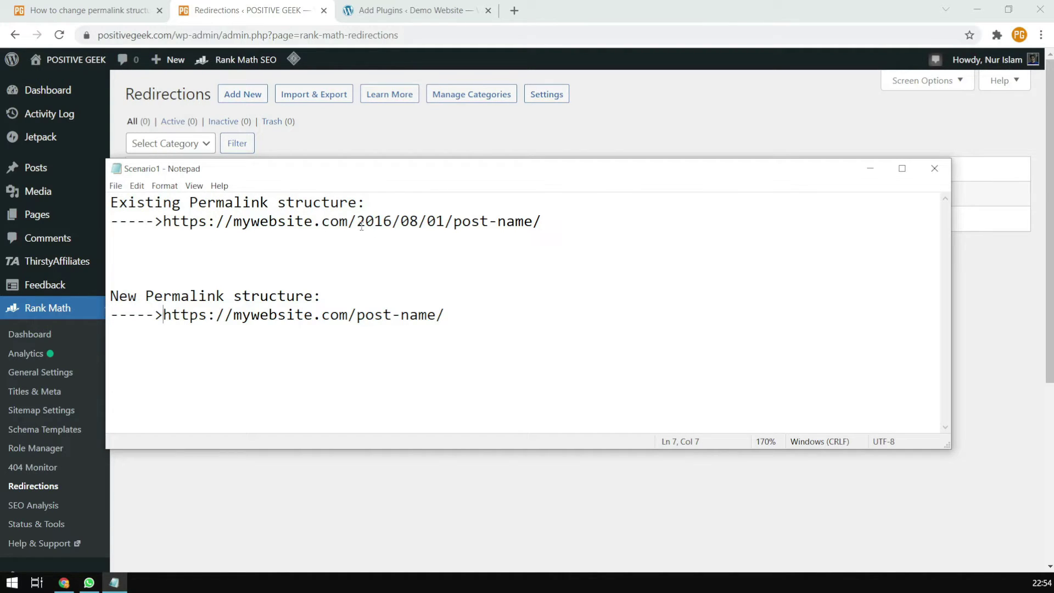
- Compare the existing date-based permalink structure with the new post-name structure in the Scenario1 note, and minimize the note
{"action": "left_click_drag", "start_coordinate": [361, 226], "coordinate": [527, 225]}
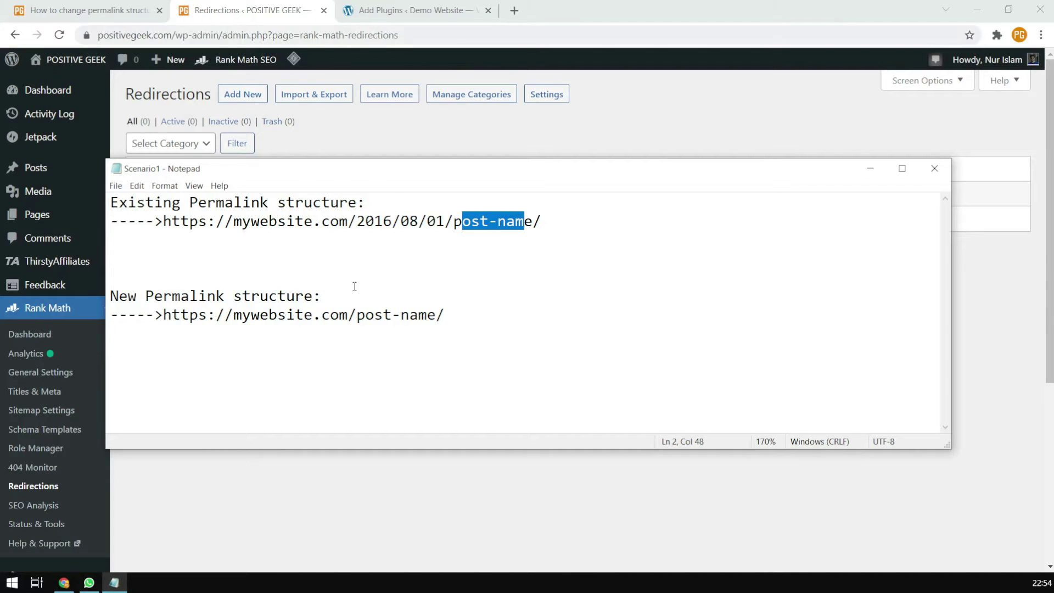
{"action": "left_click_drag", "start_coordinate": [233, 317], "coordinate": [428, 316]}
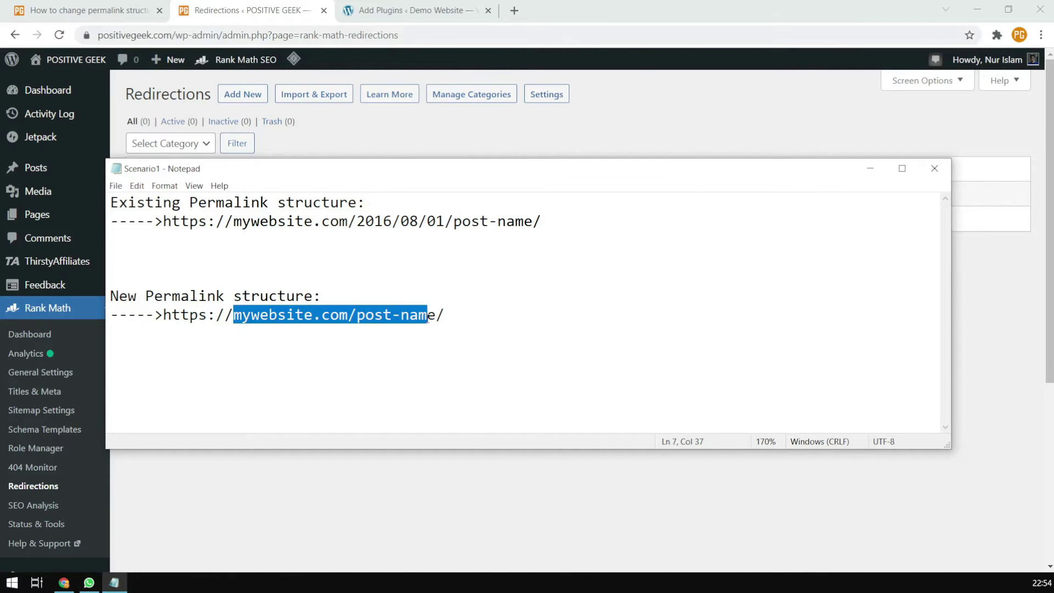
{"action": "left_click_drag", "start_coordinate": [323, 221], "coordinate": [490, 221]}
{"action": "left_click", "coordinate": [443, 318]}
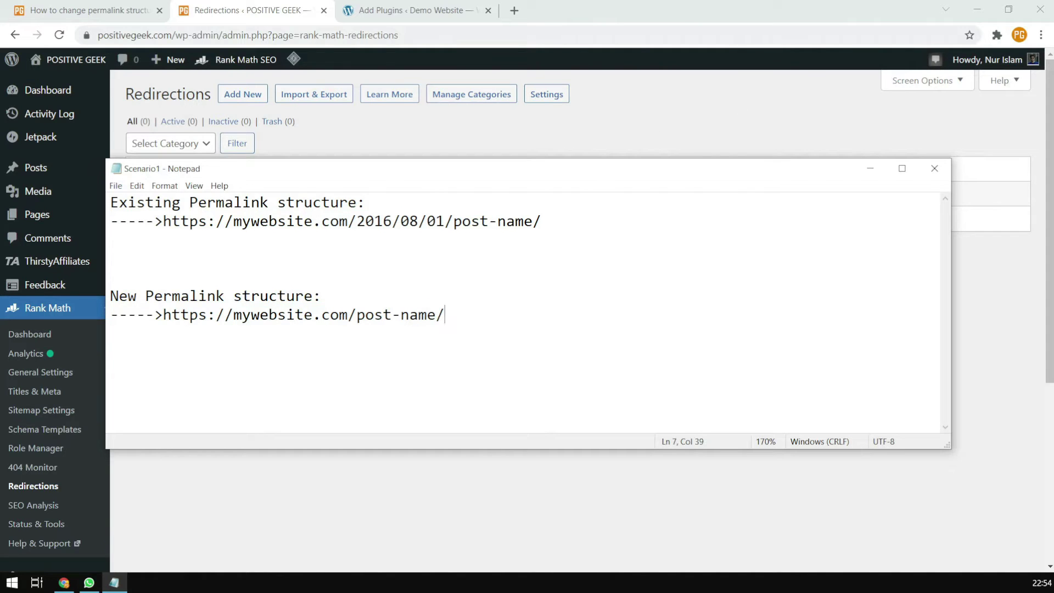
{"action": "left_click", "coordinate": [869, 170]}
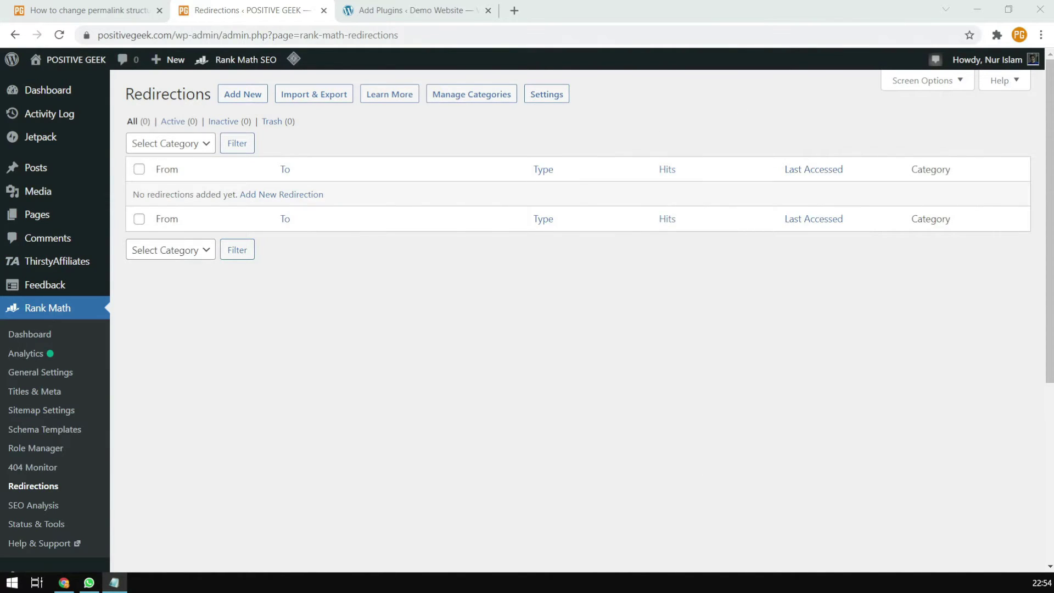
- Compare the existing /lifestyle/positivegeek/post-name/ permalink with the new post-name structure in the Scenario2 note, and minimize the note
{"action": "left_click", "coordinate": [114, 582]}
{"action": "left_click_drag", "start_coordinate": [486, 161], "coordinate": [516, 158]}
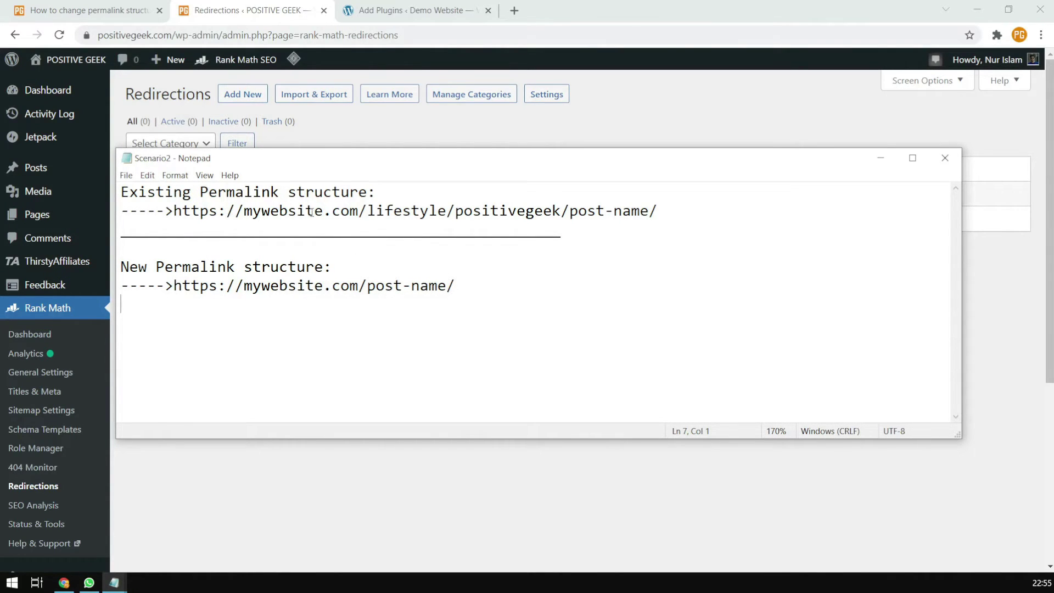
{"action": "left_click_drag", "start_coordinate": [367, 213], "coordinate": [648, 212]}
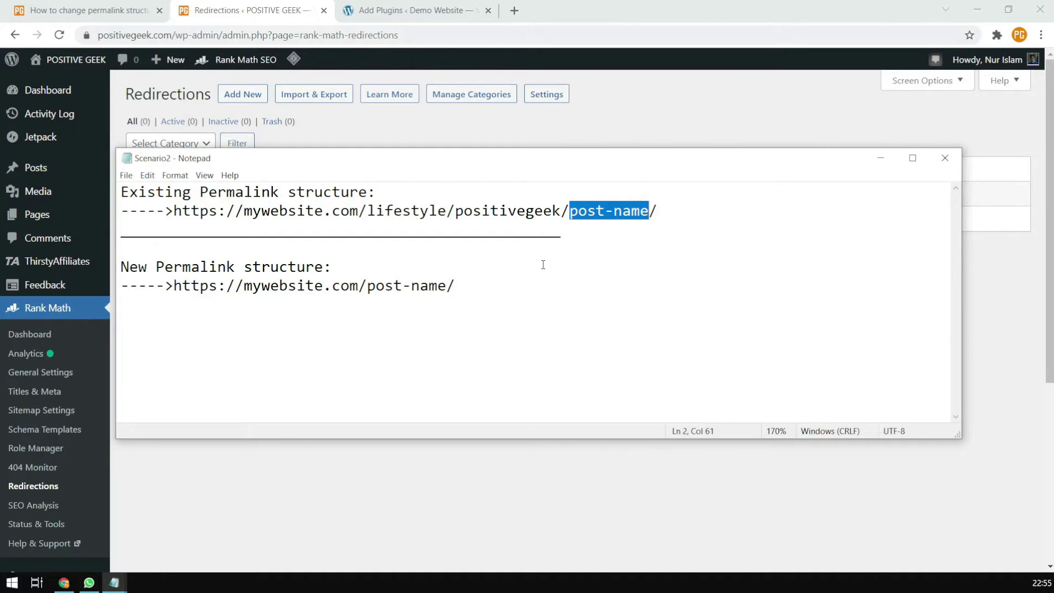
{"action": "left_click_drag", "start_coordinate": [474, 282], "coordinate": [384, 286]}
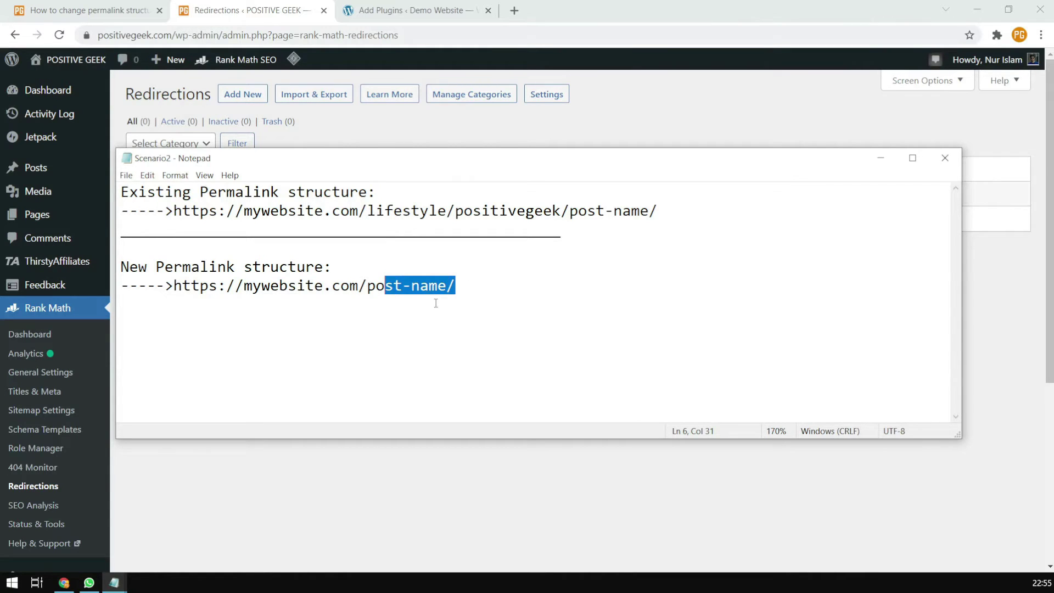
{"action": "left_click", "coordinate": [880, 159]}
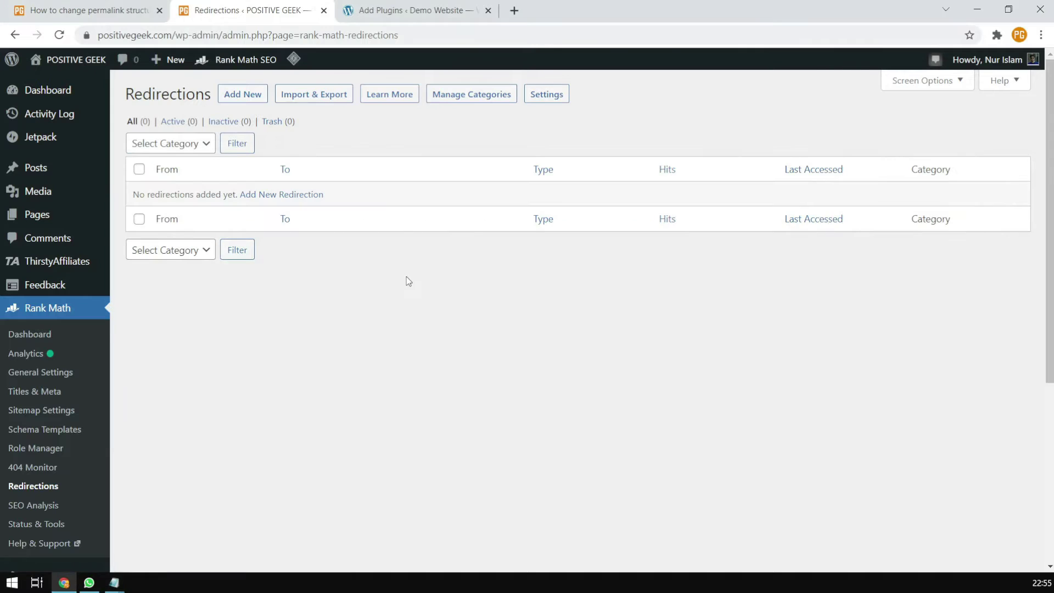
- Find the Redirection plugin on the Demo Website by searching for "redirection", and install and activate it
{"action": "left_click", "coordinate": [410, 15]}
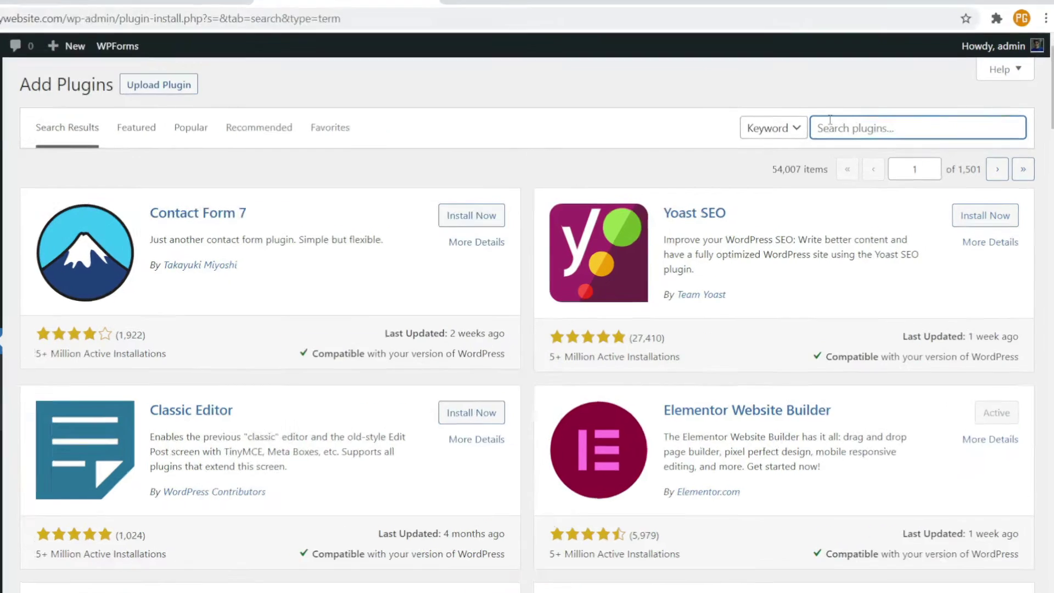
{"action": "type", "text": "redirec"}
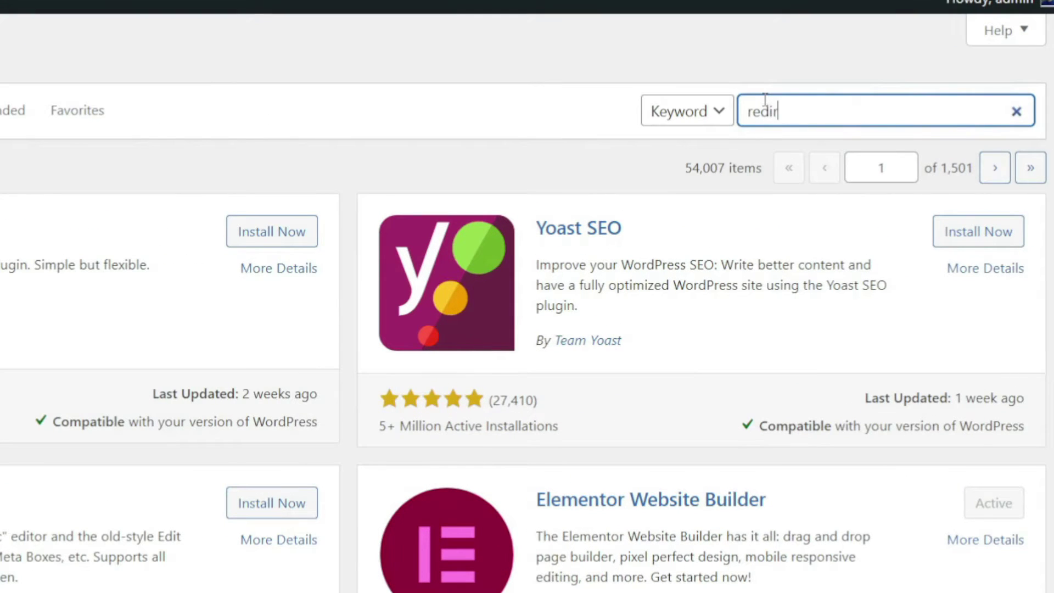
{"action": "type", "text": "tion"}
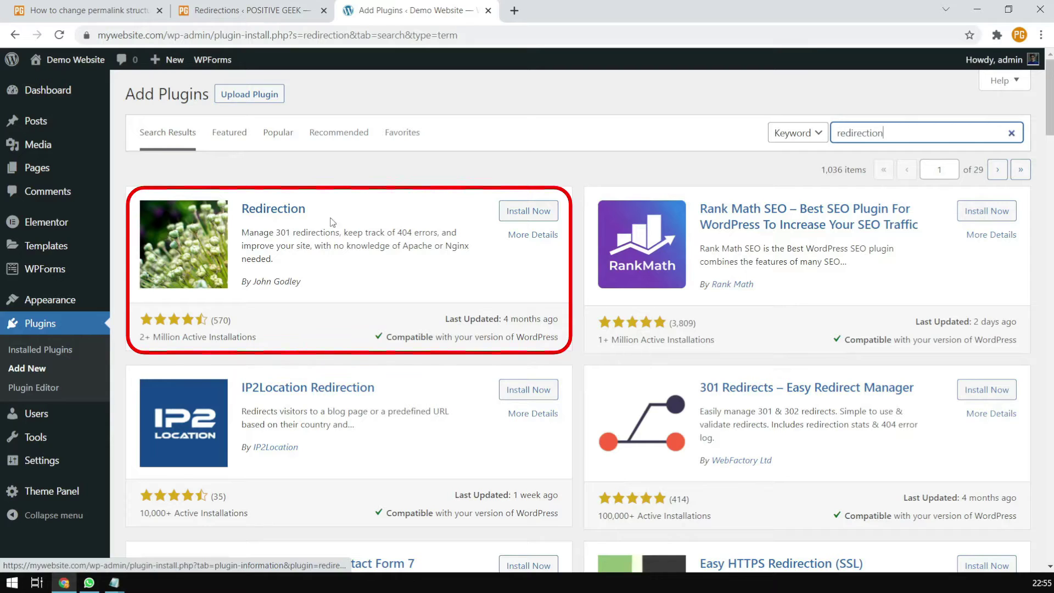
{"action": "left_click", "coordinate": [536, 216]}
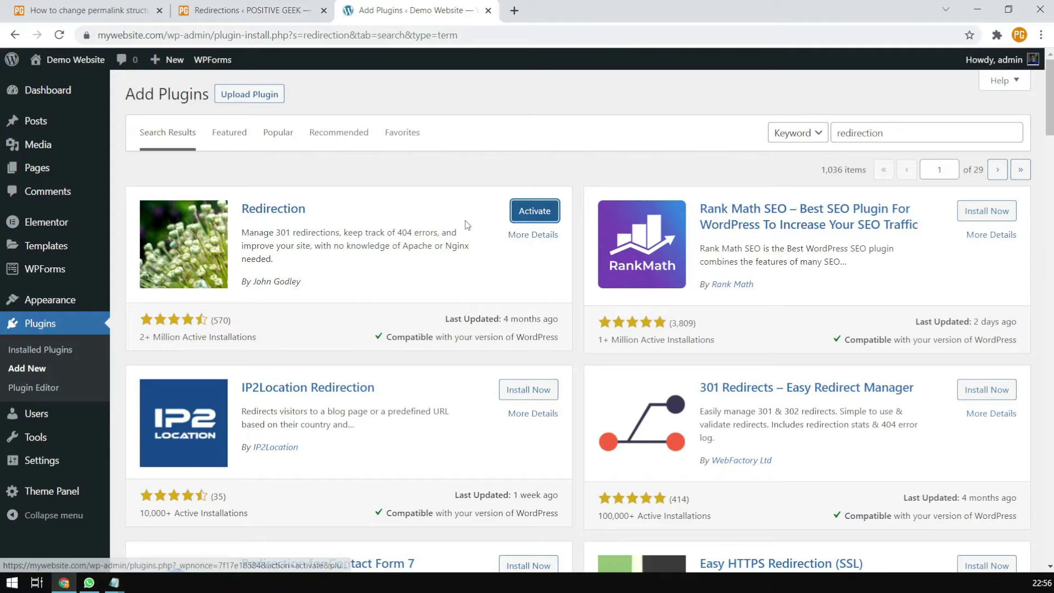
{"action": "left_click", "coordinate": [523, 219]}
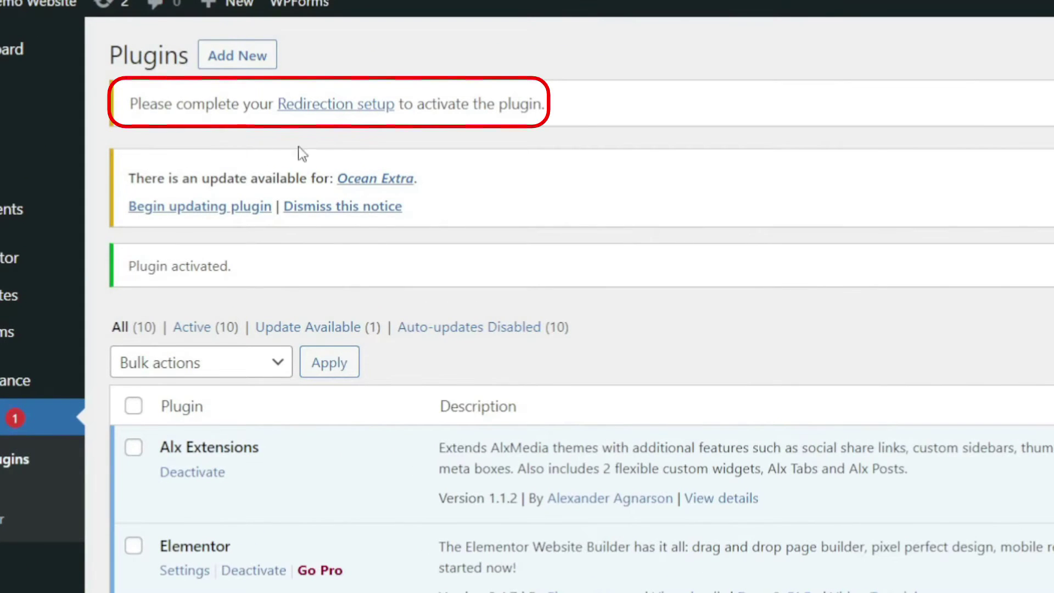
- Run the Redirection plugin's setup with monitoring of permalink changes in WordPress posts and pages enabled
{"action": "left_click", "coordinate": [326, 113]}
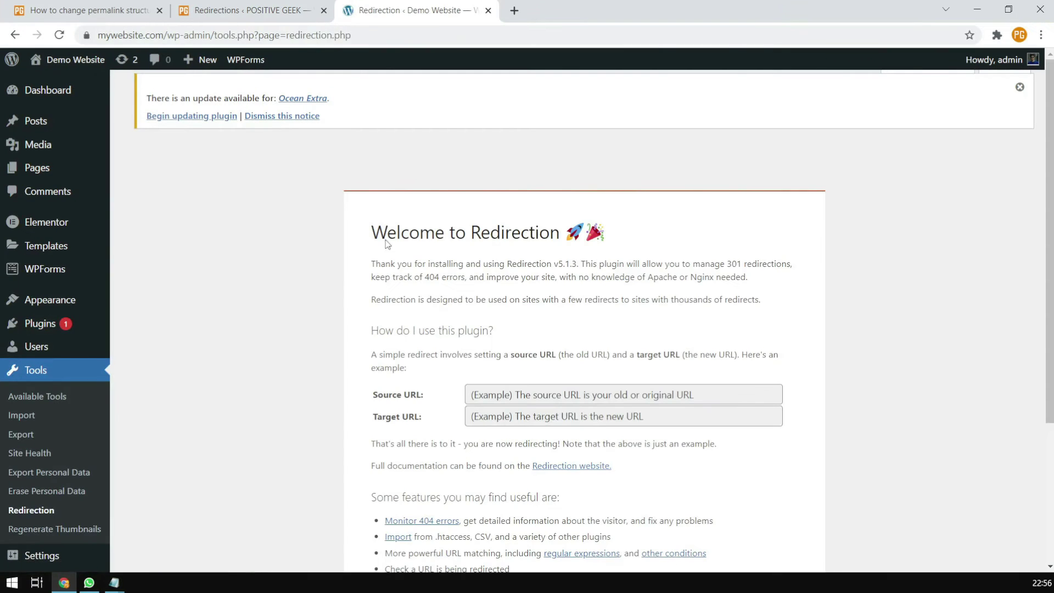
{"action": "scroll", "coordinate": [453, 371], "scroll_direction": "down", "scroll_amount": 4}
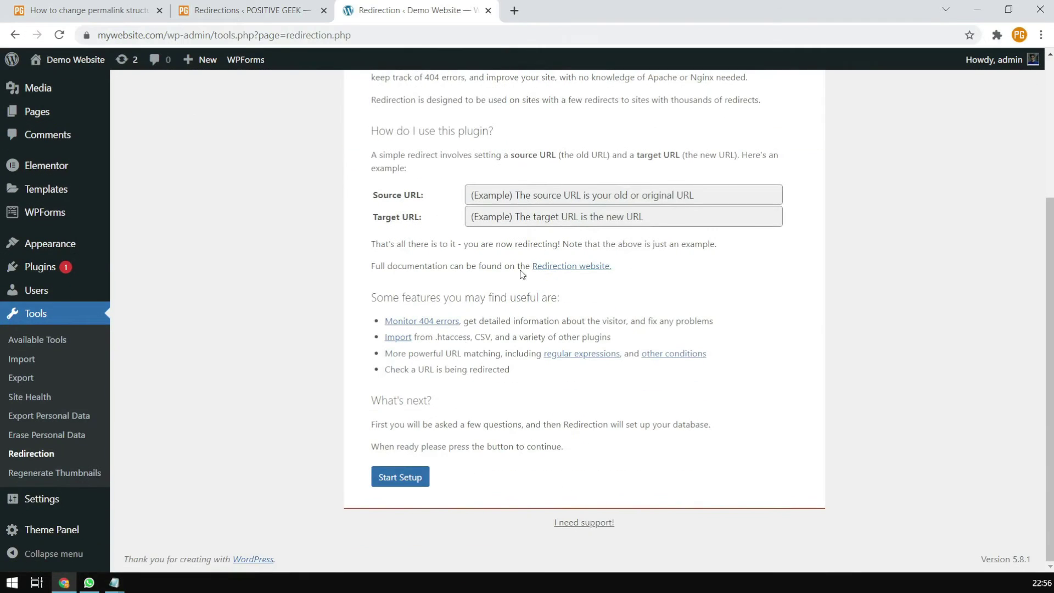
{"action": "left_click", "coordinate": [416, 485]}
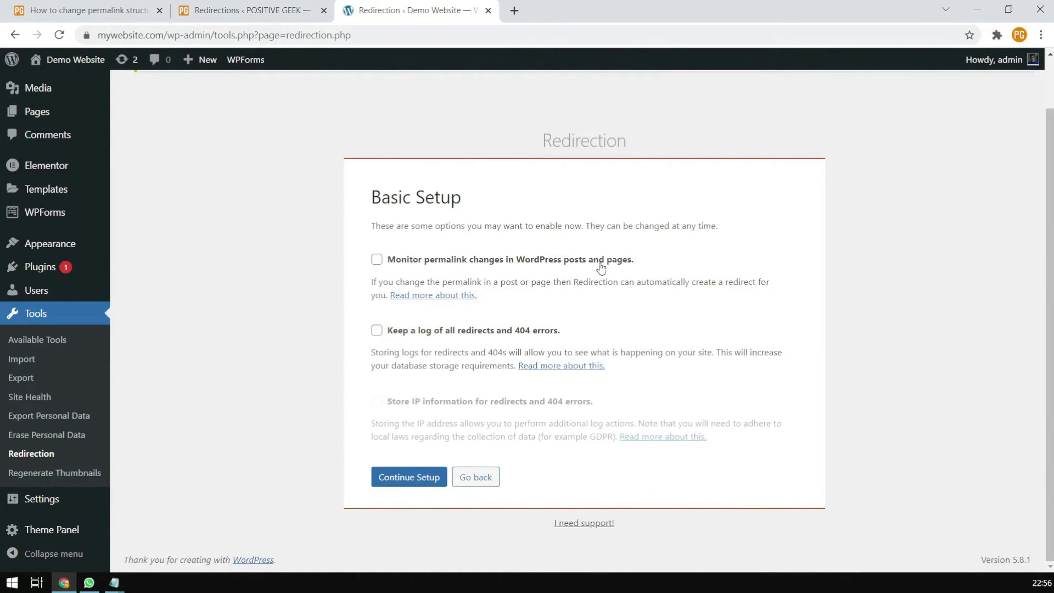
{"action": "left_click", "coordinate": [377, 260]}
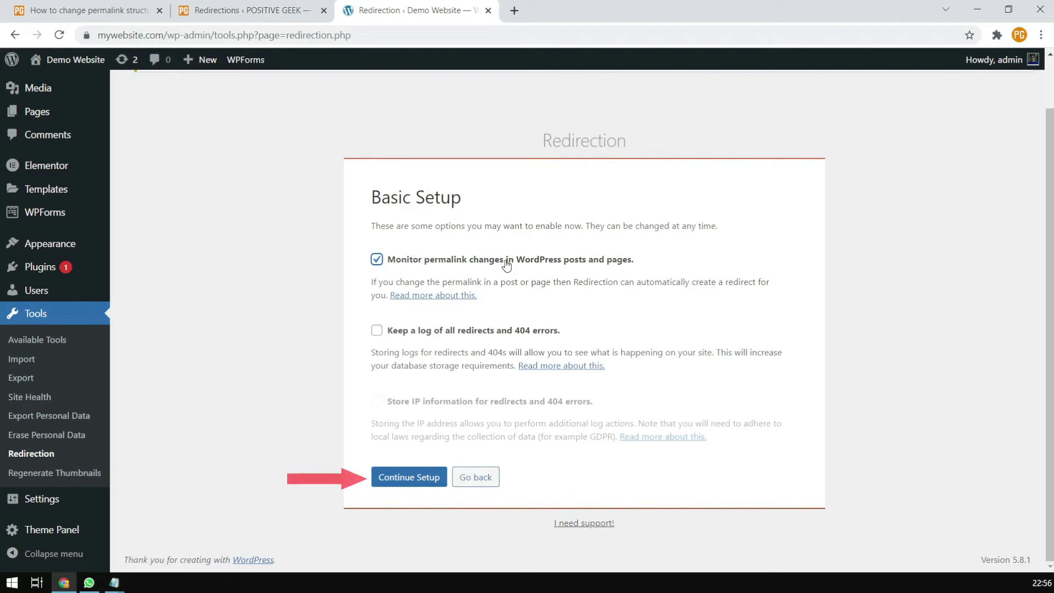
{"action": "left_click", "coordinate": [429, 478]}
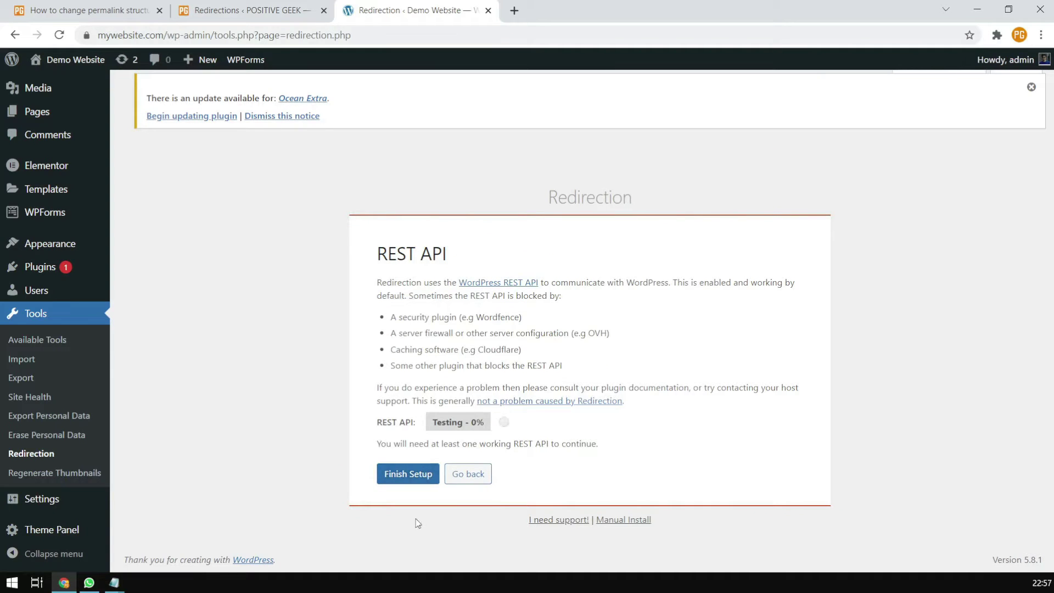
{"action": "left_click", "coordinate": [409, 477]}
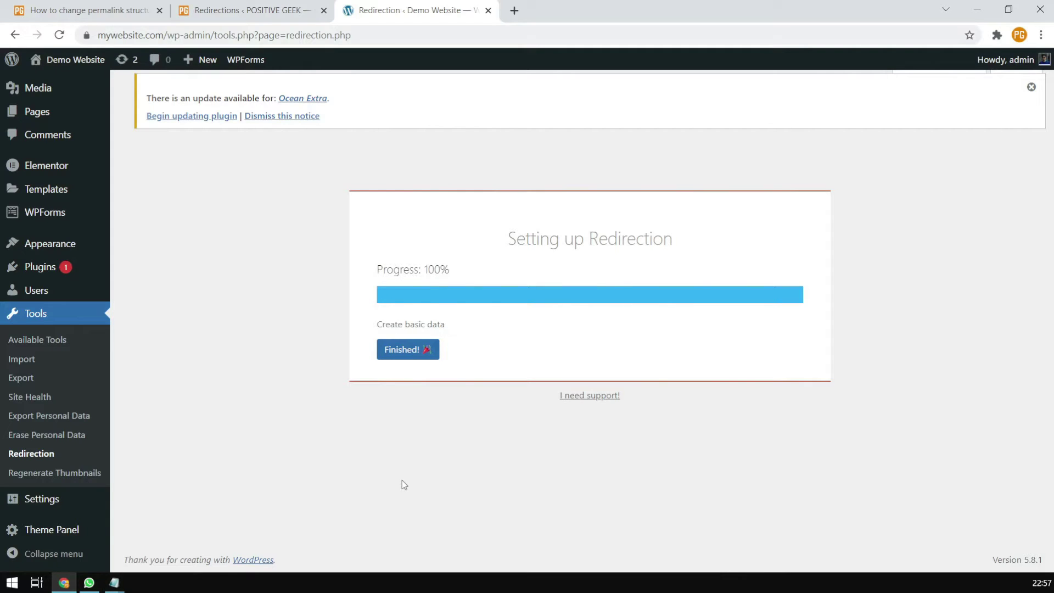
- Complete the Import Existing Redirects page for the default WordPress "old slugs" and dismiss the version 5.1 notice
{"action": "left_click", "coordinate": [418, 345]}
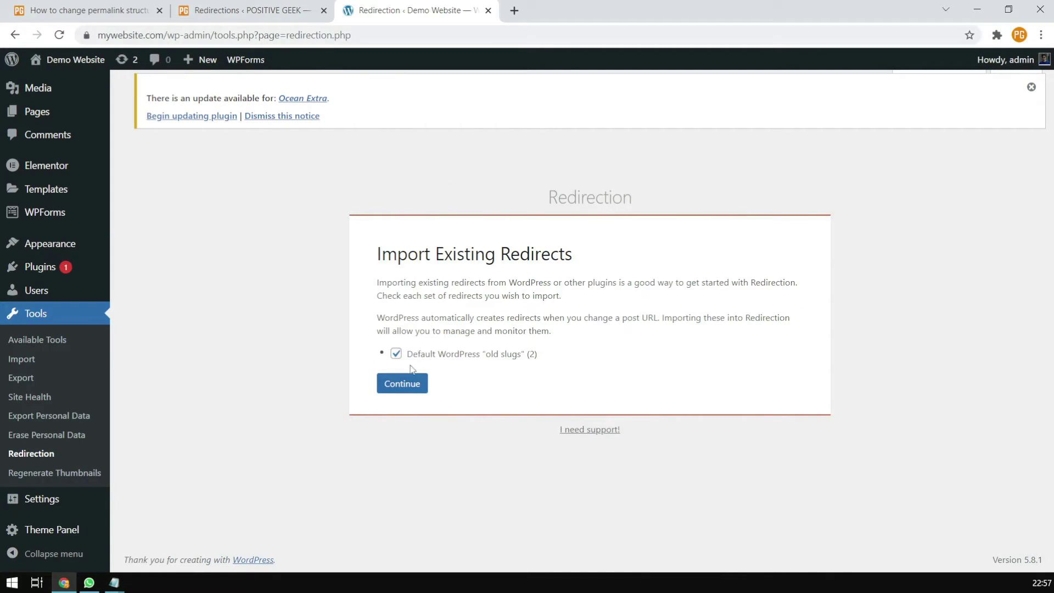
{"action": "left_click", "coordinate": [395, 353]}
{"action": "left_click", "coordinate": [402, 383]}
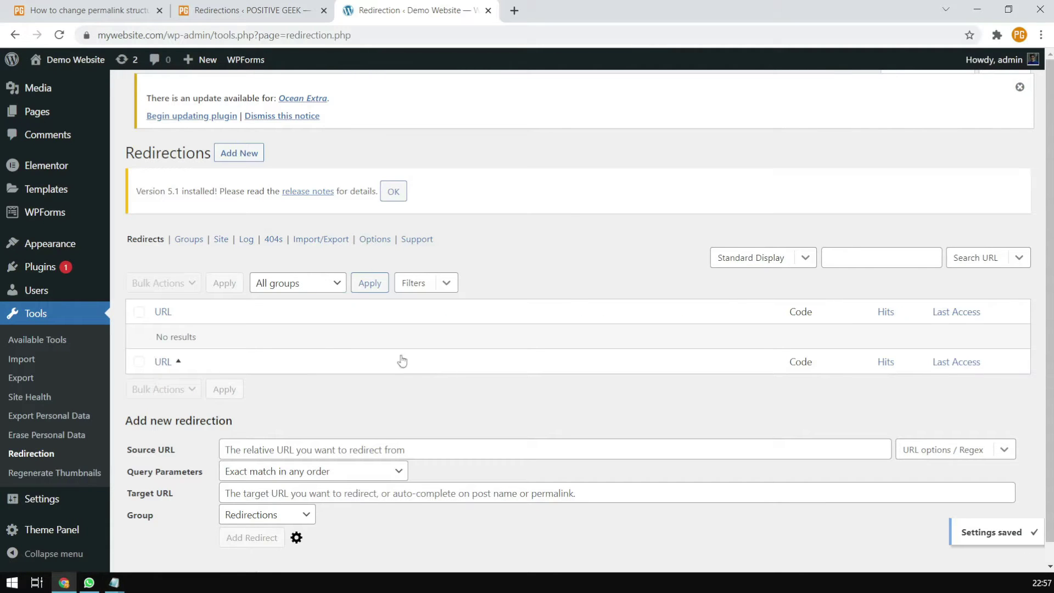
{"action": "left_click", "coordinate": [394, 192]}
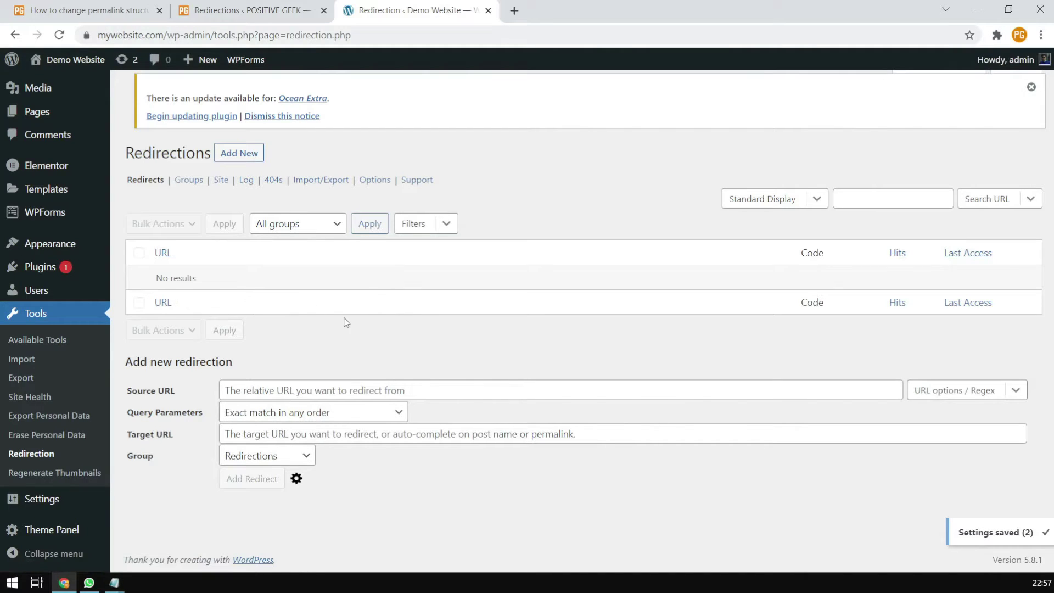
- Open the site's Permalink Settings and examine the sample URL of the "Month and name" structure
{"action": "mouse_move", "coordinate": [28, 502]}
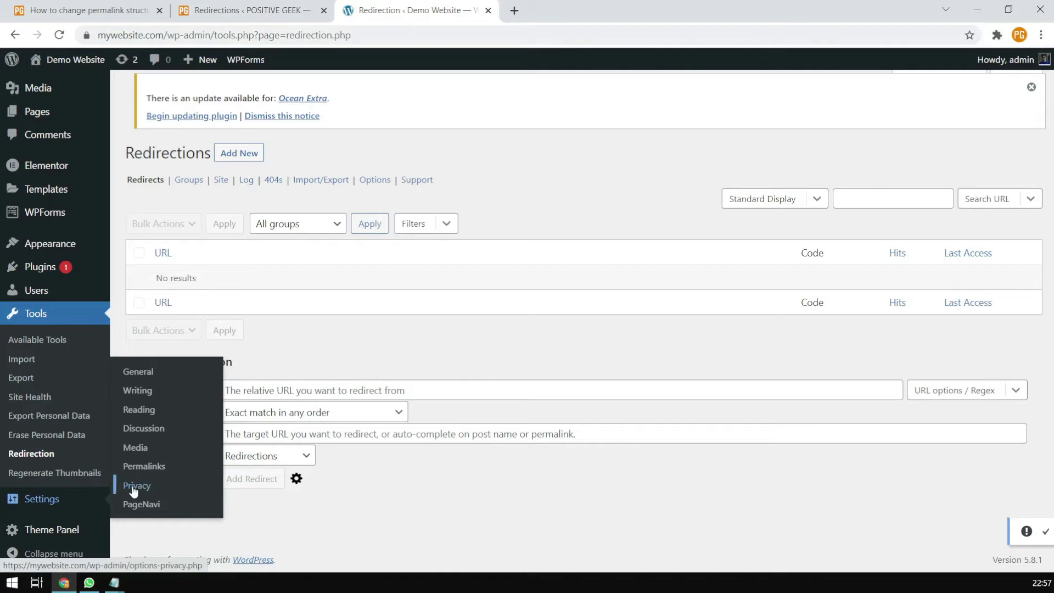
{"action": "left_click", "coordinate": [147, 468]}
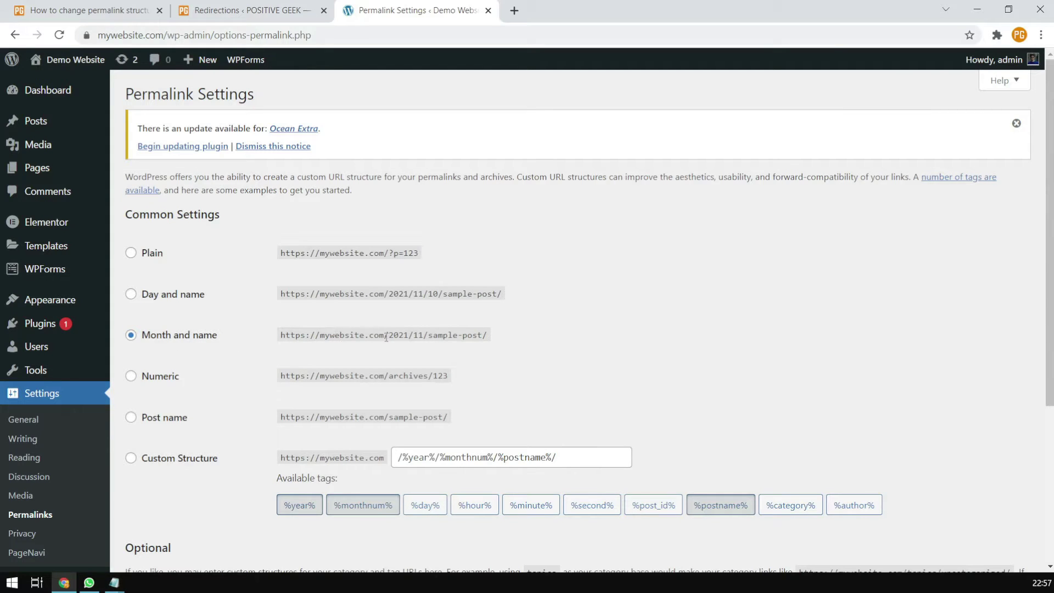
{"action": "left_click_drag", "start_coordinate": [433, 336], "coordinate": [488, 336]}
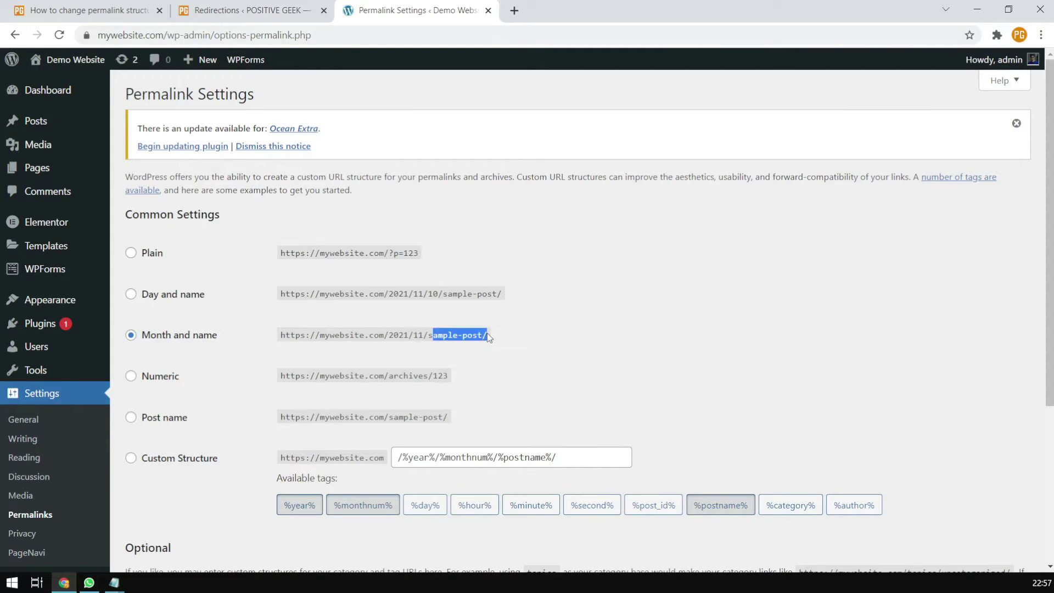
- Open the site in a new tab and examine the date part in the URL of the post "Dapibus diam sed nisi nulla quis sem"
{"action": "mouse_move", "coordinate": [69, 60]}
{"action": "middle_click", "coordinate": [90, 88]}
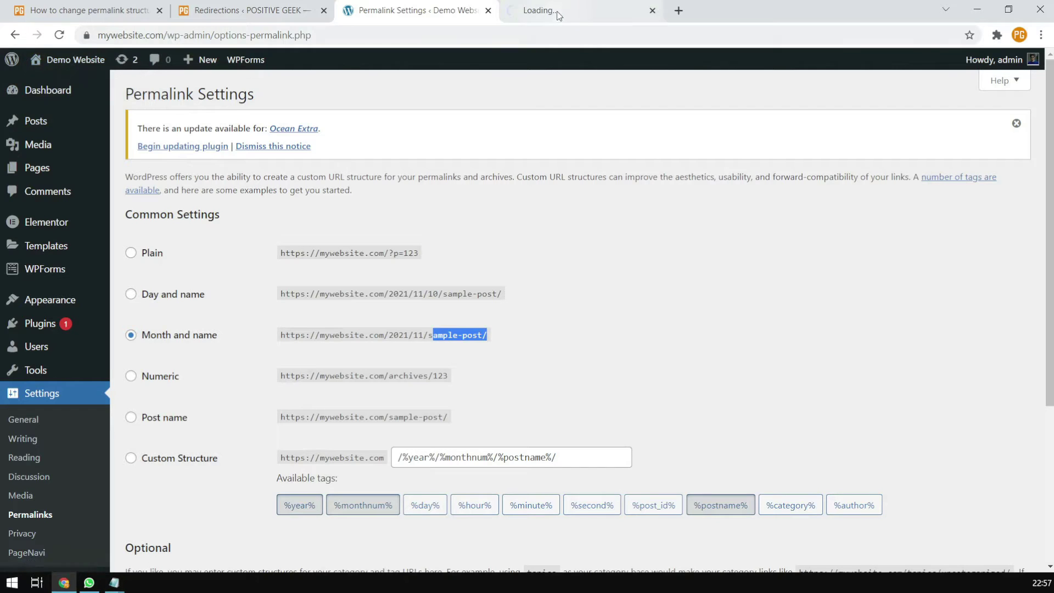
{"action": "left_click", "coordinate": [558, 18]}
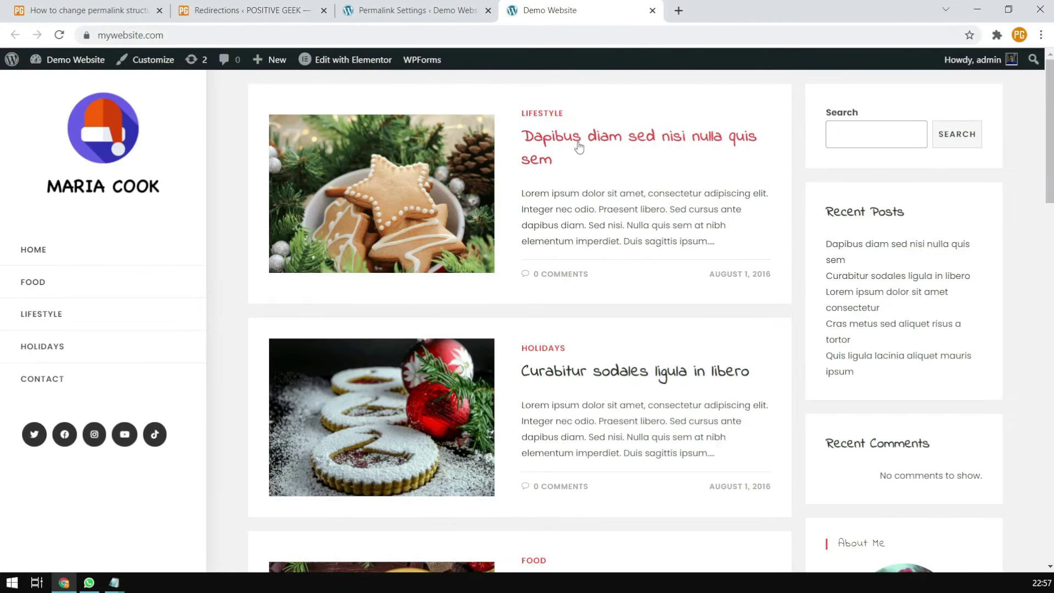
{"action": "left_click", "coordinate": [578, 147]}
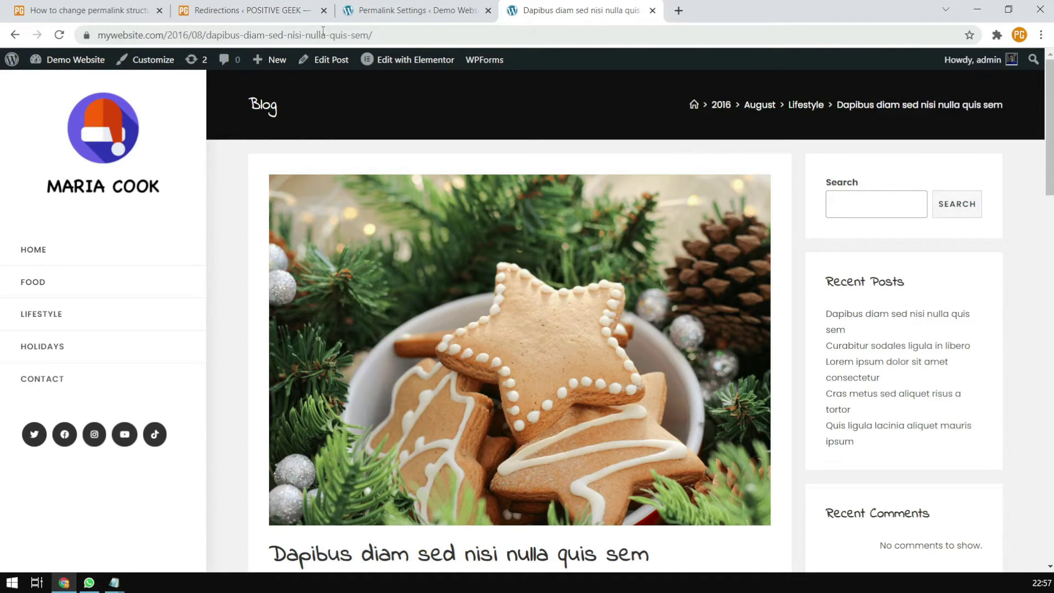
{"action": "left_click_drag", "start_coordinate": [203, 34], "coordinate": [164, 35]}
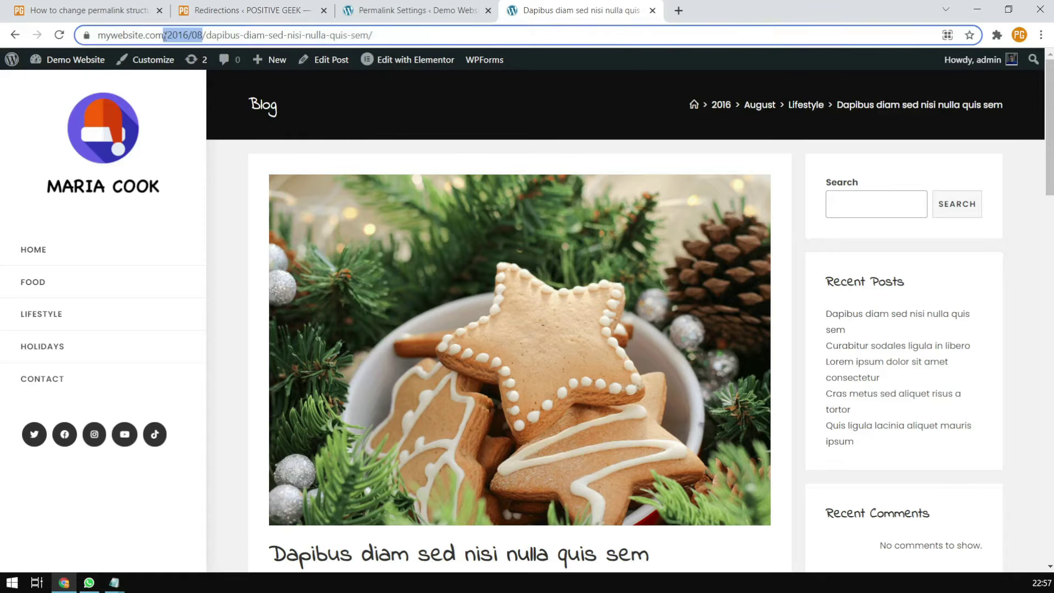
- Change the site's permalink structure to "Post name" in the Permalink Settings and save the changes
{"action": "left_click", "coordinate": [415, 10]}
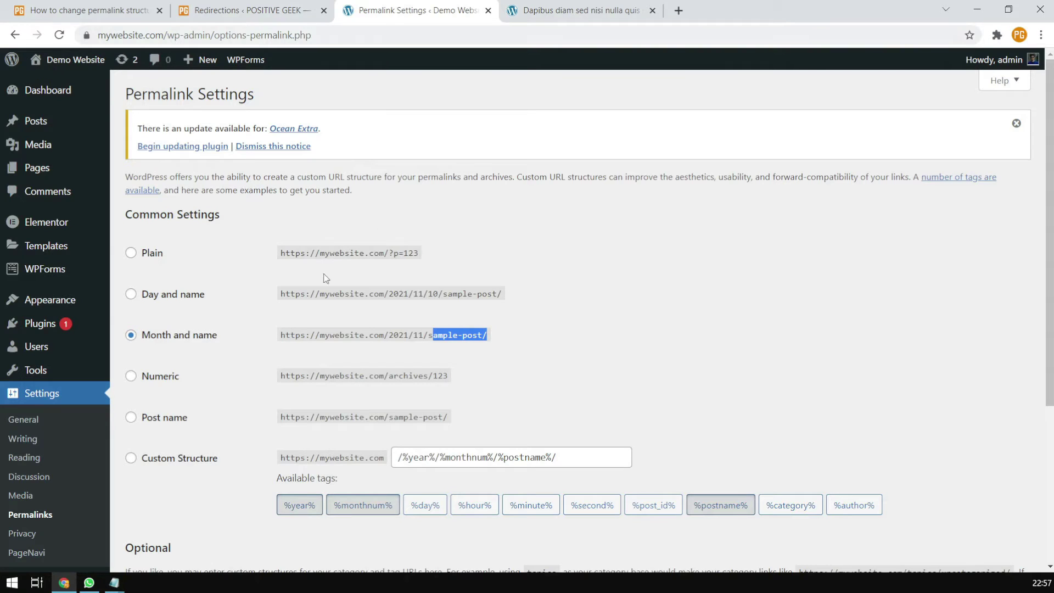
{"action": "left_click", "coordinate": [160, 423]}
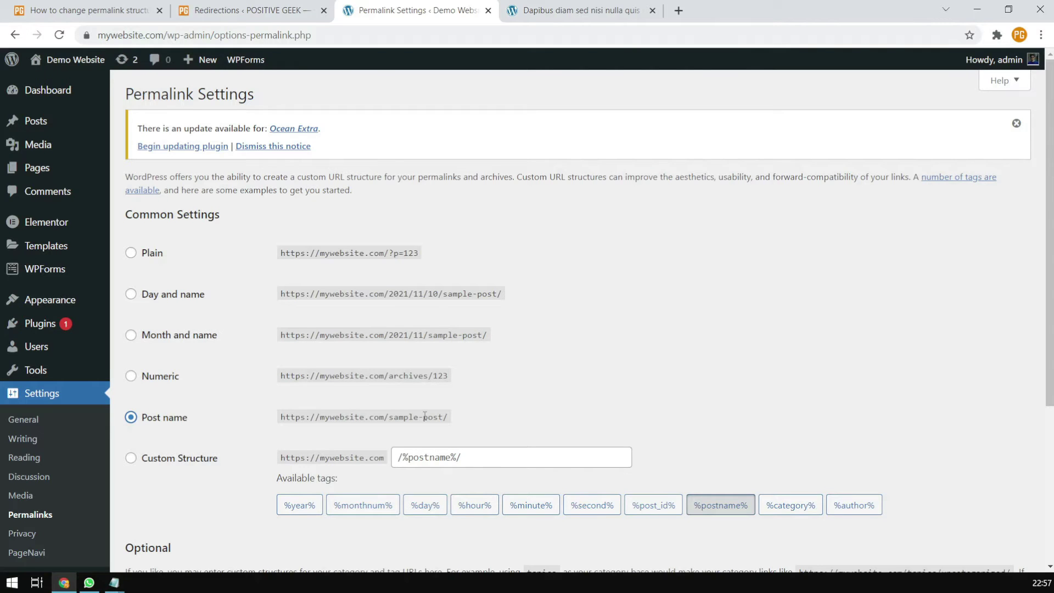
{"action": "scroll", "coordinate": [317, 420], "scroll_direction": "down", "scroll_amount": 4}
{"action": "left_click", "coordinate": [160, 473]}
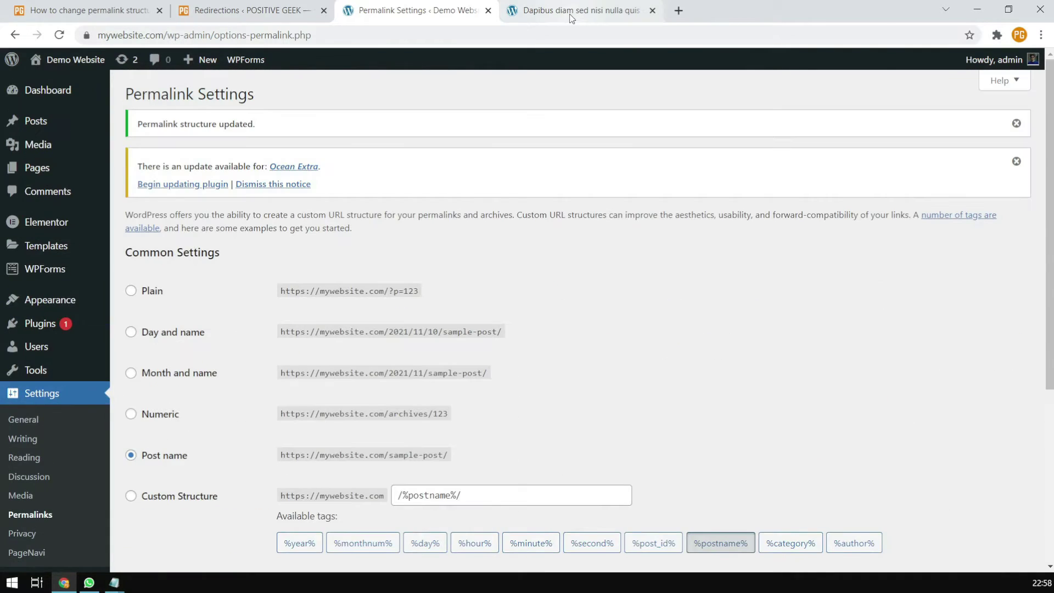
- Compare the dated URL of the open post "Dapibus diam sed nisi nulla quis sem" with the structure chosen in Permalink Settings
{"action": "left_click", "coordinate": [571, 15]}
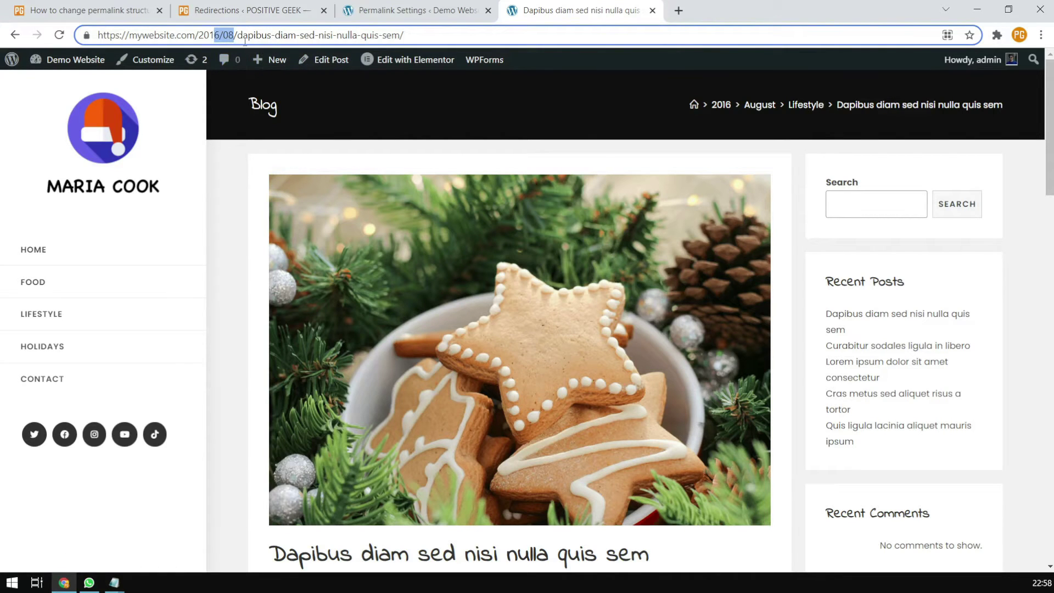
{"action": "left_click_drag", "start_coordinate": [187, 36], "coordinate": [271, 35]}
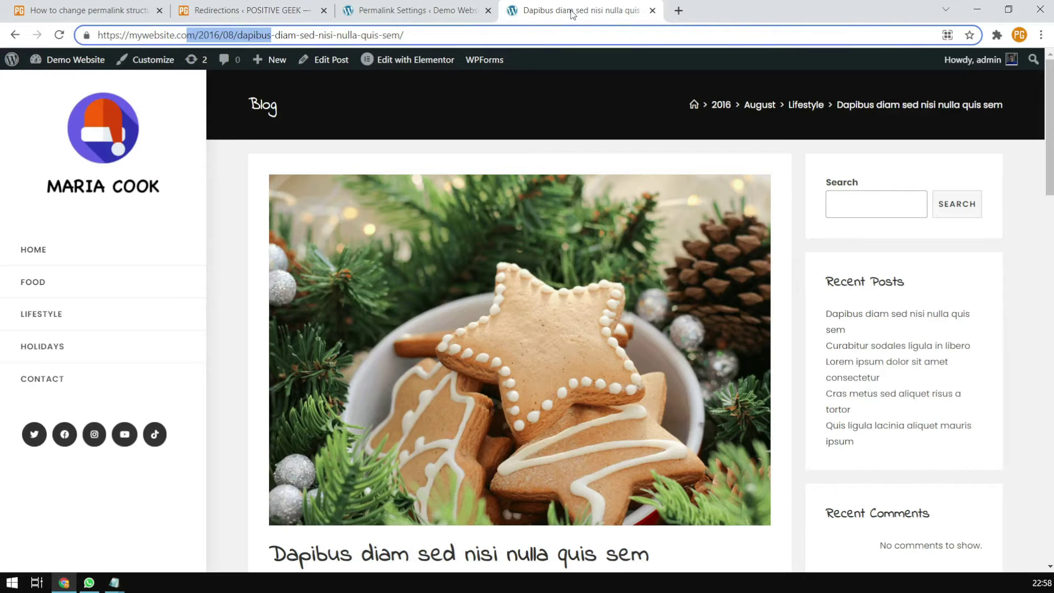
{"action": "left_click", "coordinate": [410, 12]}
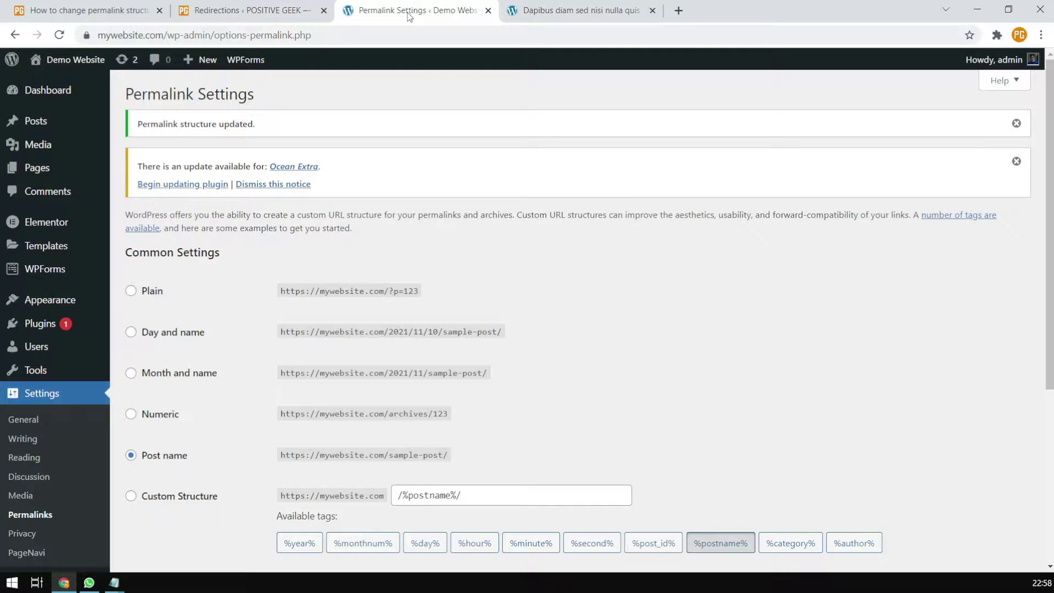
{"action": "left_click", "coordinate": [540, 10]}
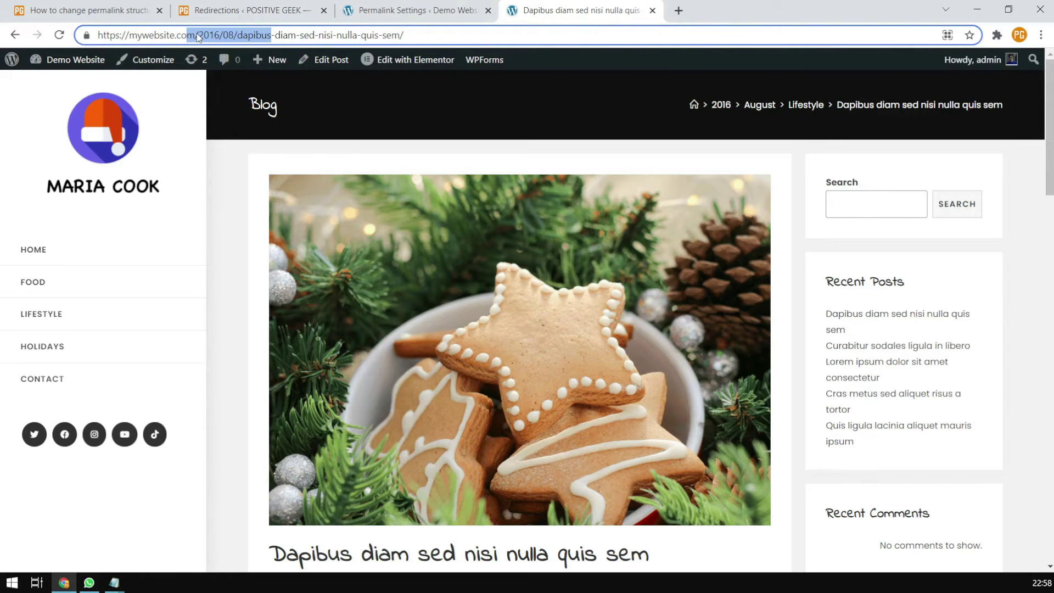
{"action": "left_click", "coordinate": [409, 9]}
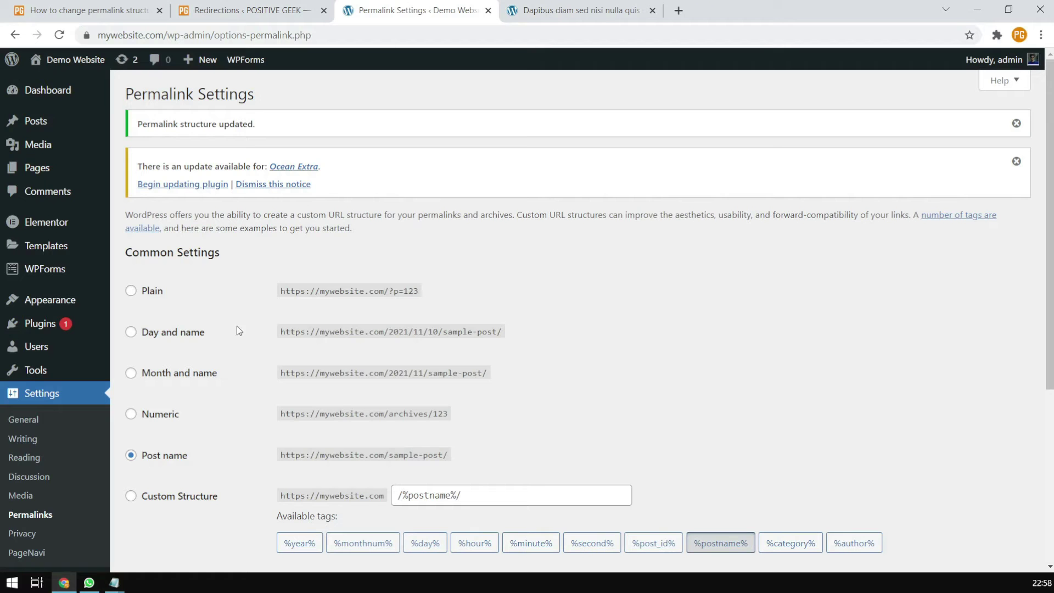
- Open the Redirection plugin's redirects page and dismiss the Ocean Extra update notice
{"action": "scroll", "coordinate": [161, 344], "scroll_direction": "down", "scroll_amount": 1}
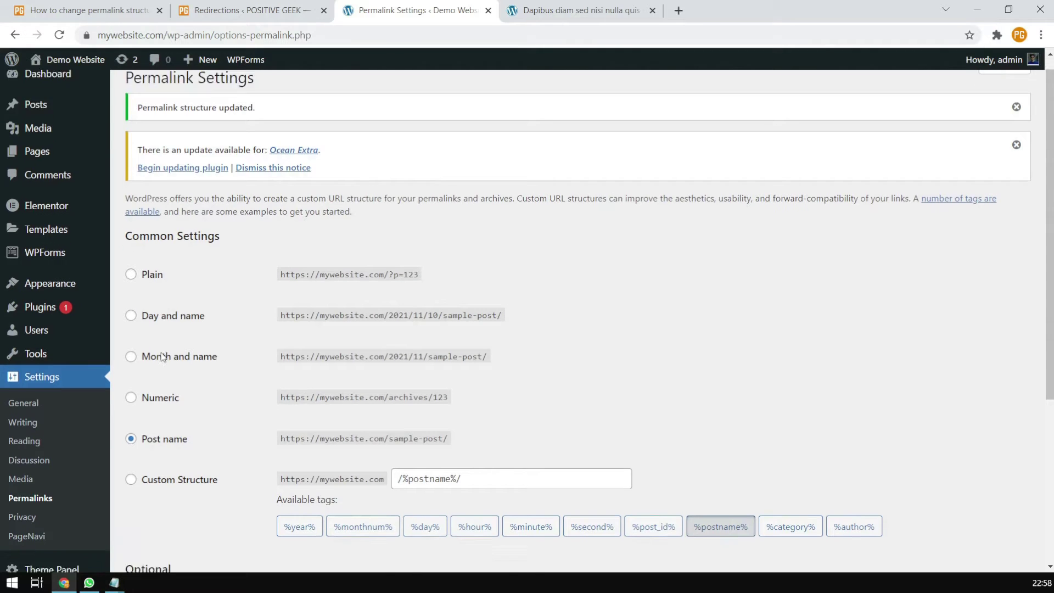
{"action": "mouse_move", "coordinate": [49, 324]}
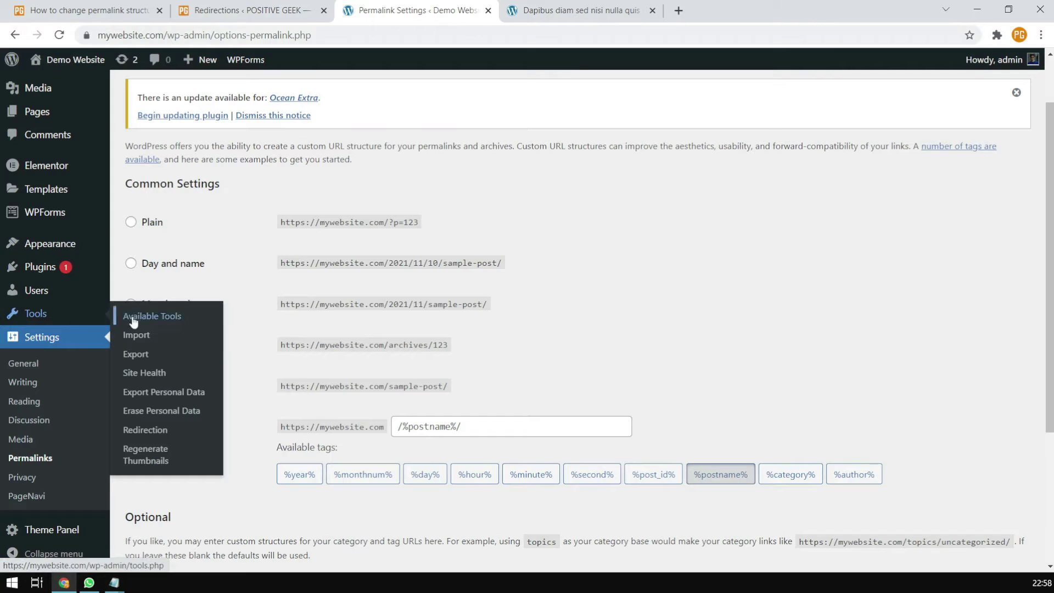
{"action": "left_click", "coordinate": [147, 431]}
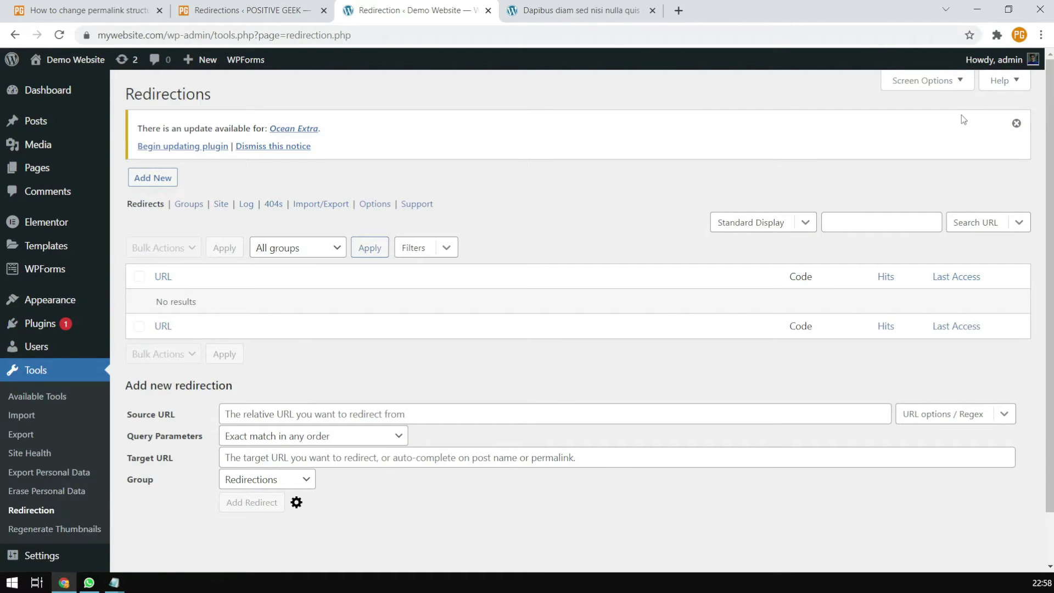
{"action": "left_click", "coordinate": [1016, 126]}
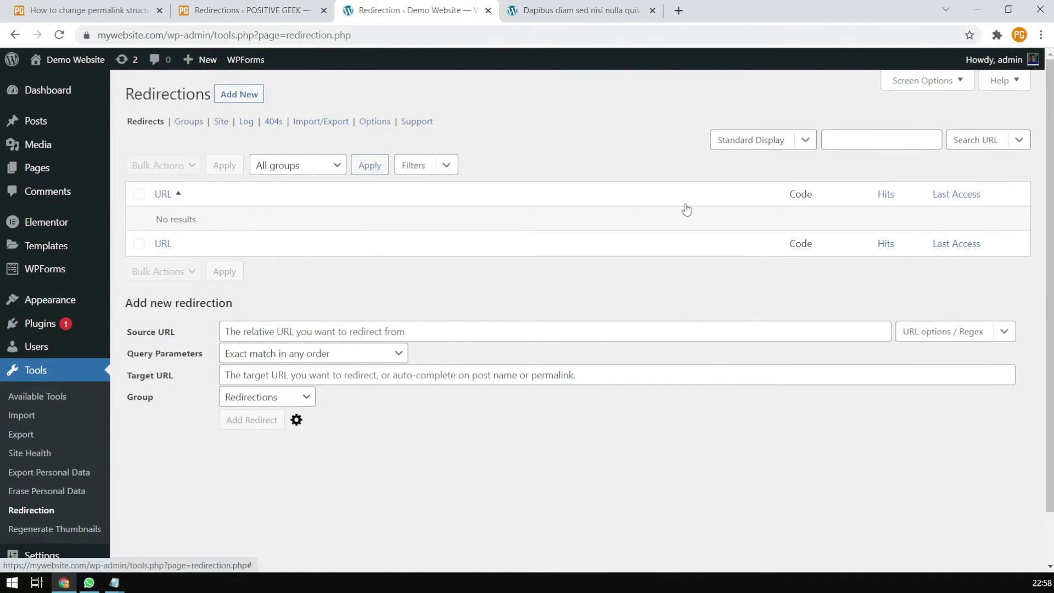
- Start a new redirection and enable the Regex option for its source URL
{"action": "left_click", "coordinate": [237, 96]}
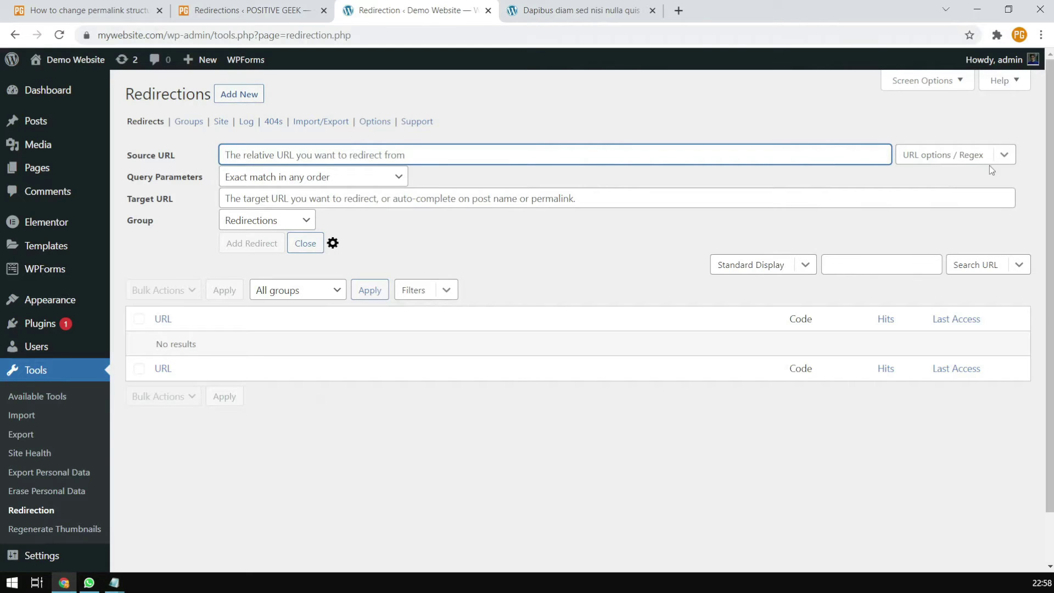
{"action": "left_click", "coordinate": [1002, 156]}
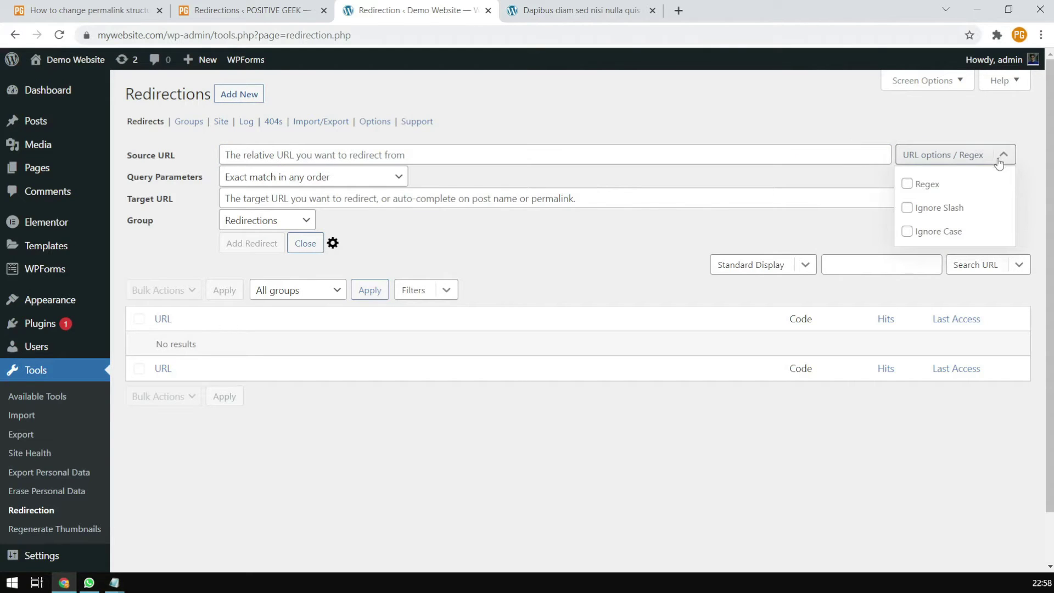
{"action": "left_click", "coordinate": [907, 185]}
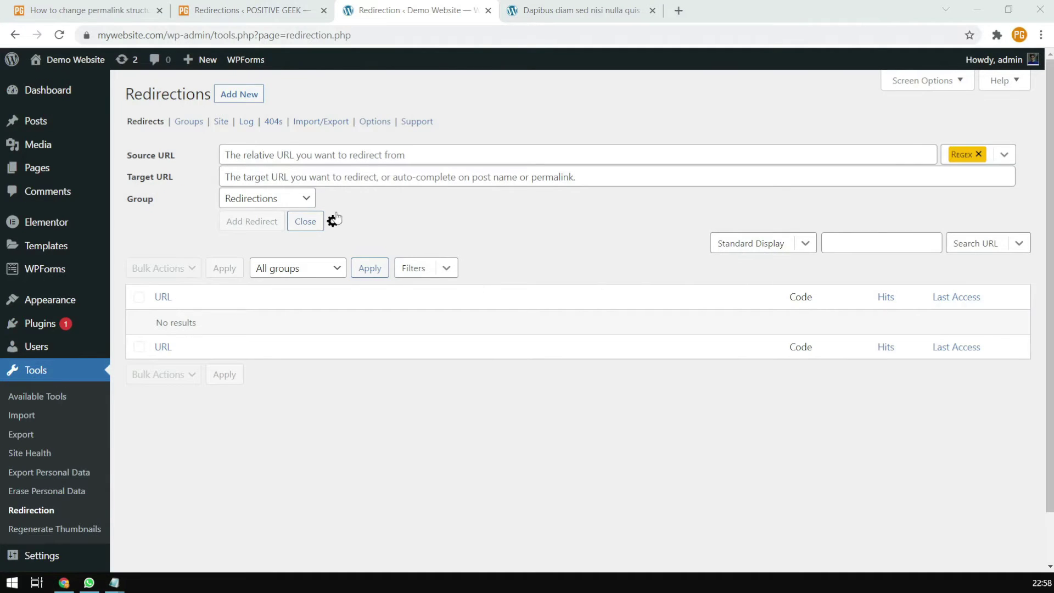
- Begin the Source URL with /[0-9]{4}\/ to match the year, checking the Scenario1 note and the post's old dated URL
{"action": "left_click", "coordinate": [290, 155]}
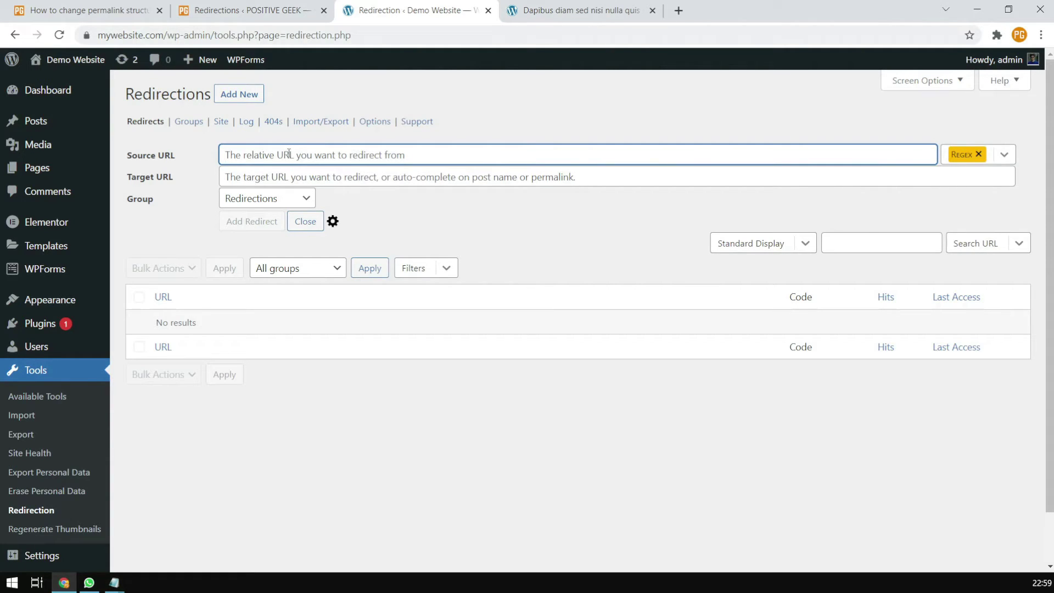
{"action": "type", "text": "/"}
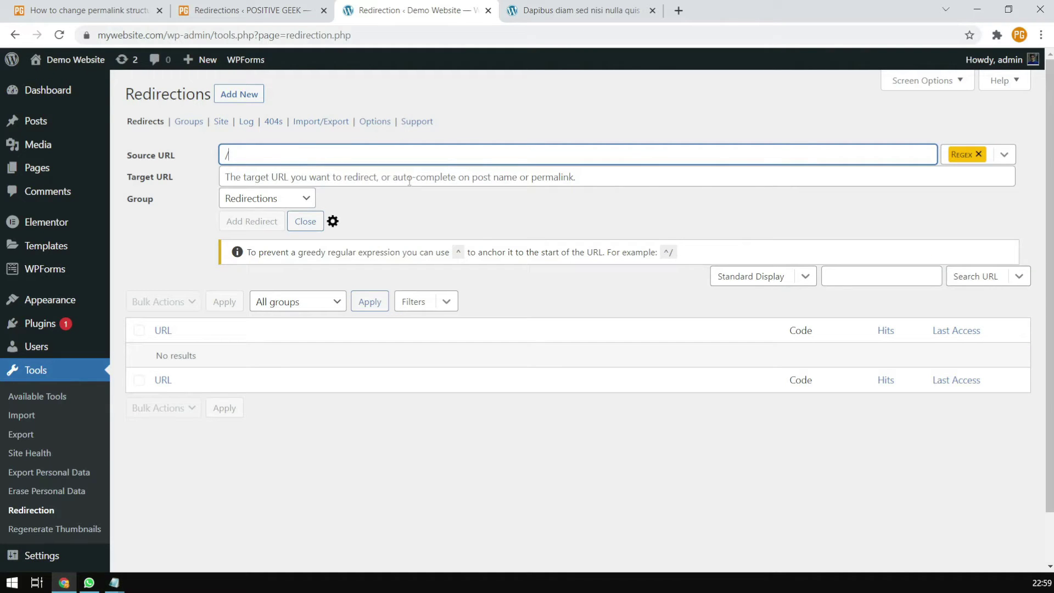
{"action": "left_click", "coordinate": [114, 582]}
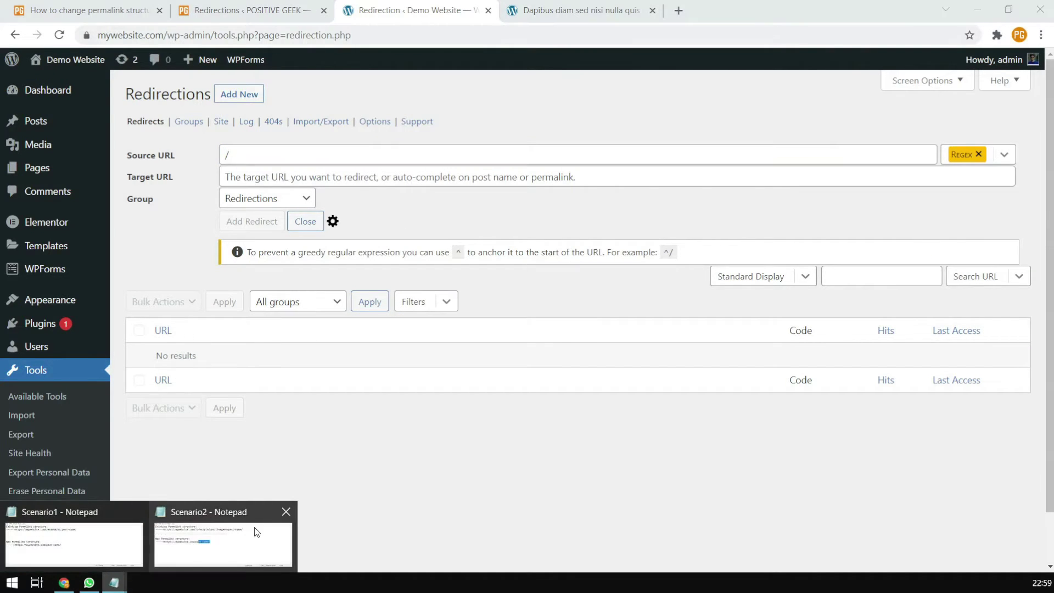
{"action": "left_click", "coordinate": [74, 541]}
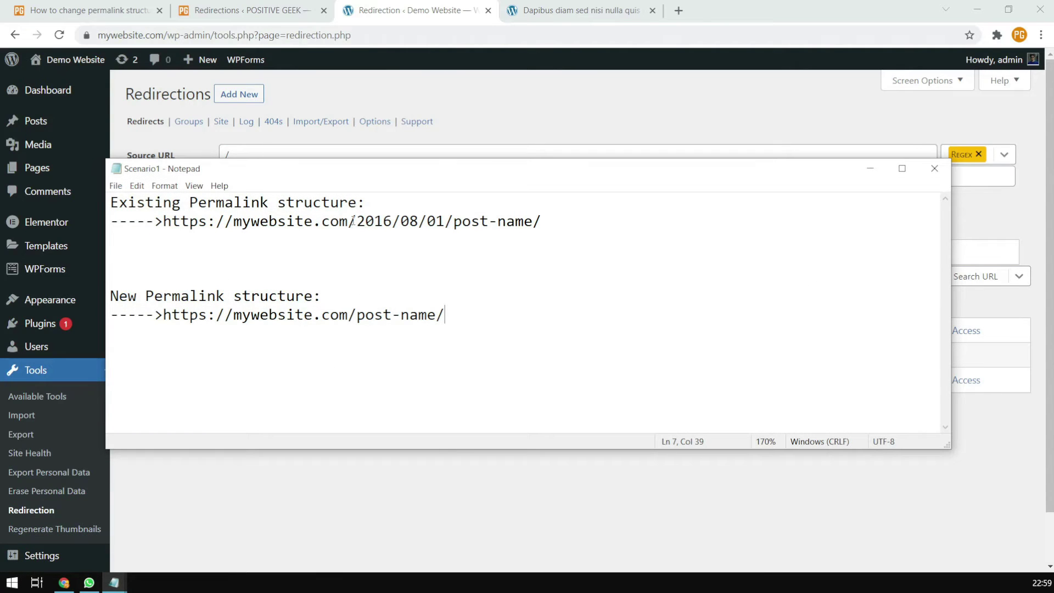
{"action": "left_click", "coordinate": [576, 11]}
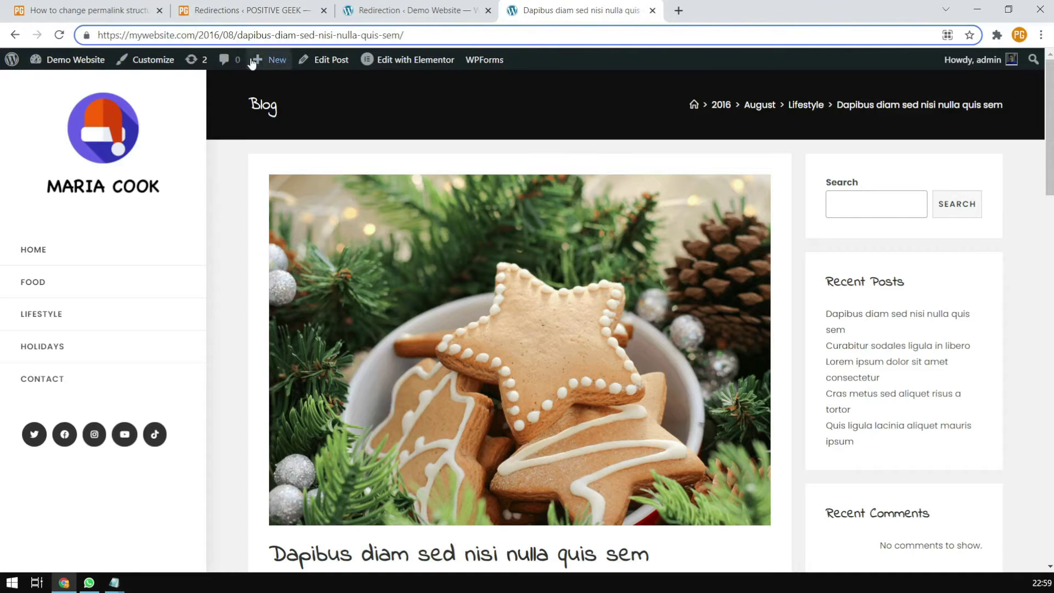
{"action": "left_click_drag", "start_coordinate": [201, 35], "coordinate": [225, 34]}
{"action": "double_click", "coordinate": [228, 35]}
{"action": "left_click", "coordinate": [403, 6]}
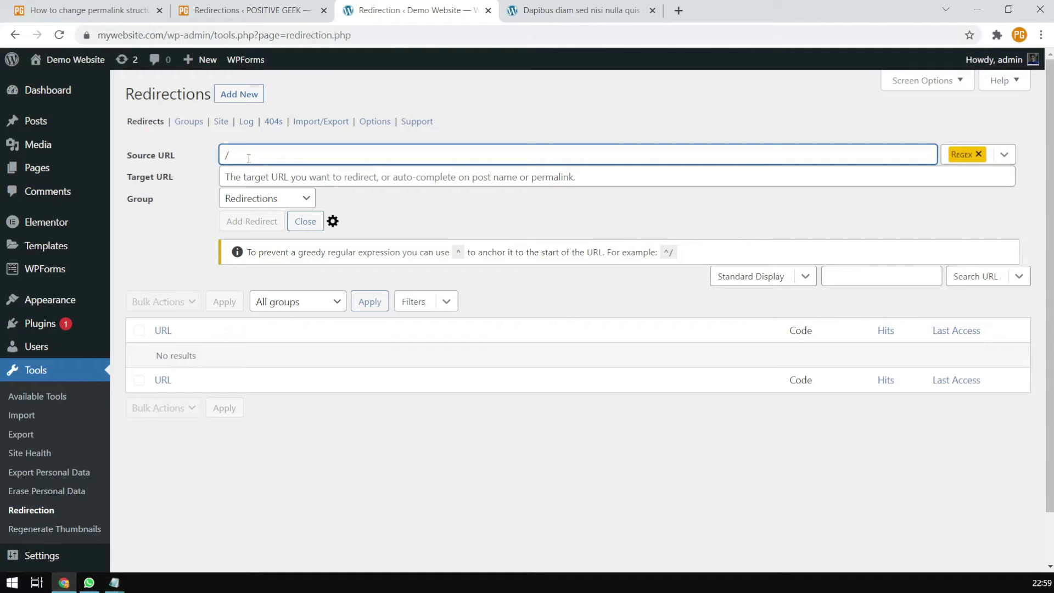
{"action": "type", "text": "[0-9]"}
{"action": "type", "text": "{4}"}
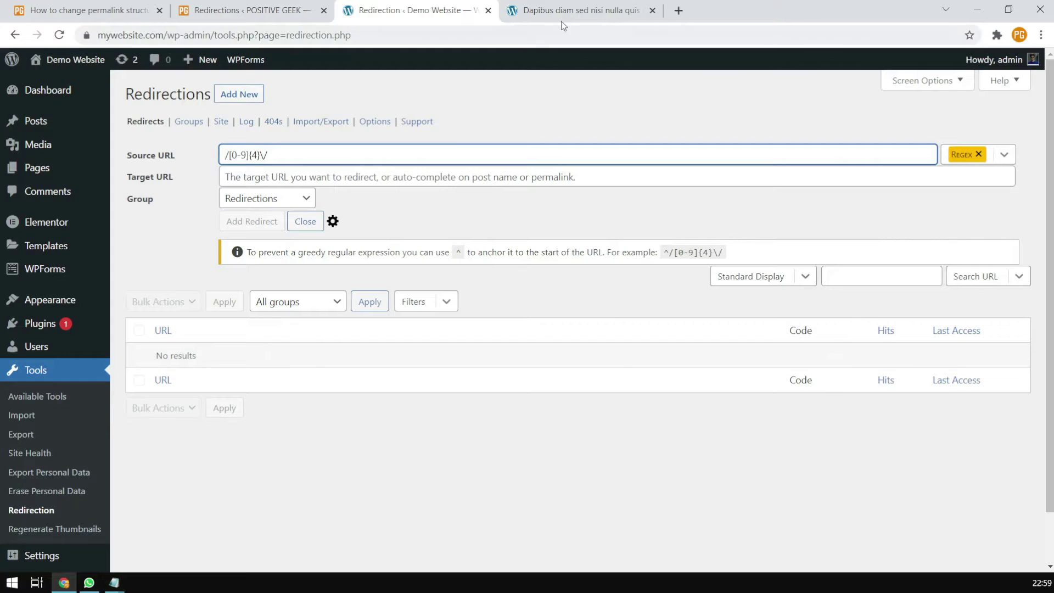
- Check the two-digit month in the post's URL and append [0-9]{2}\ to the Source URL pattern
{"action": "double_click", "coordinate": [229, 35]}
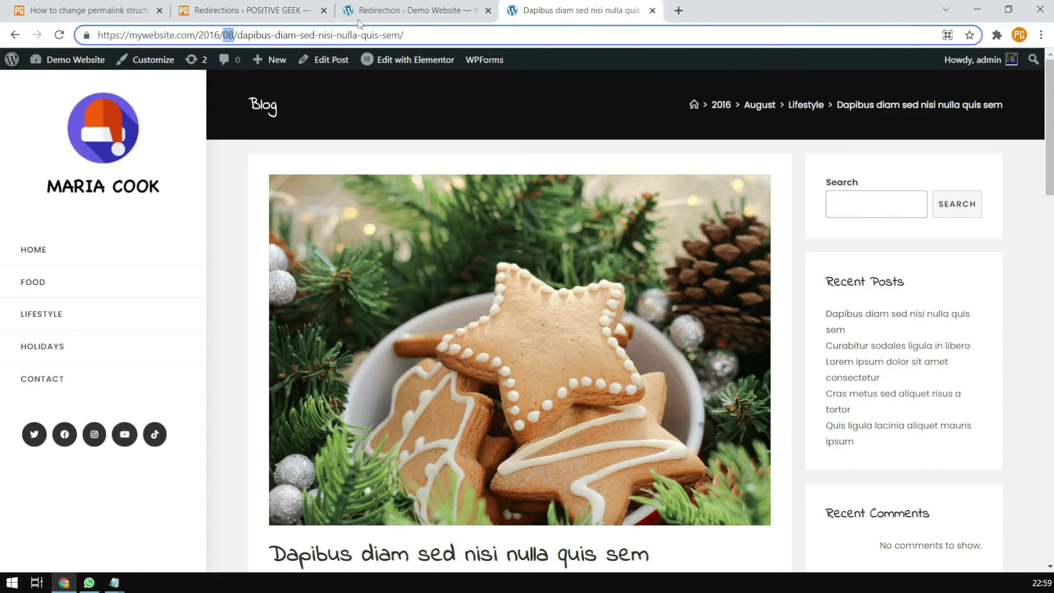
{"action": "left_click", "coordinate": [408, 17]}
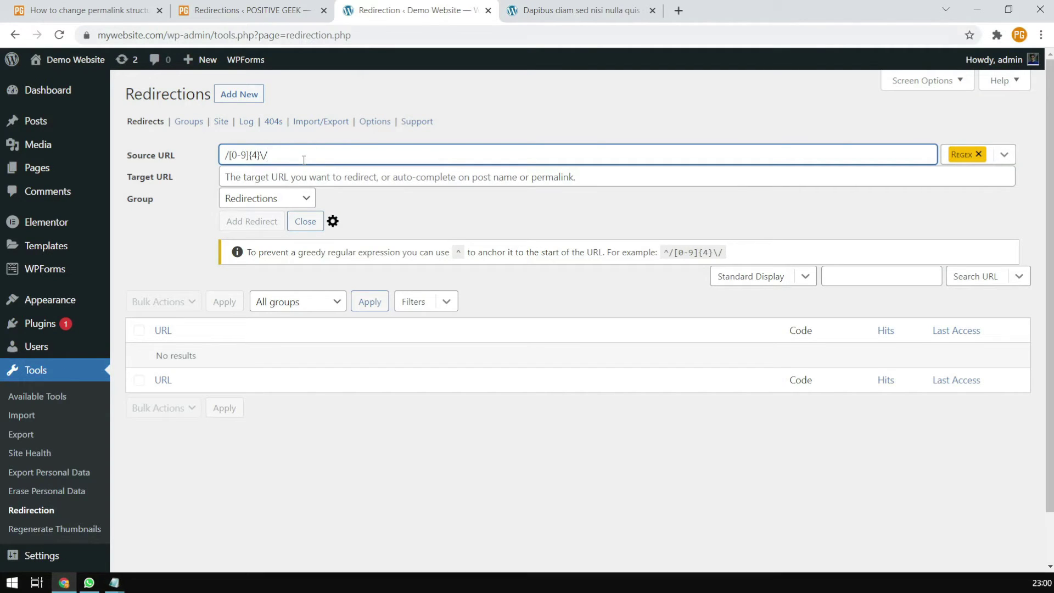
{"action": "type", "text": "[0-9]{2}"}
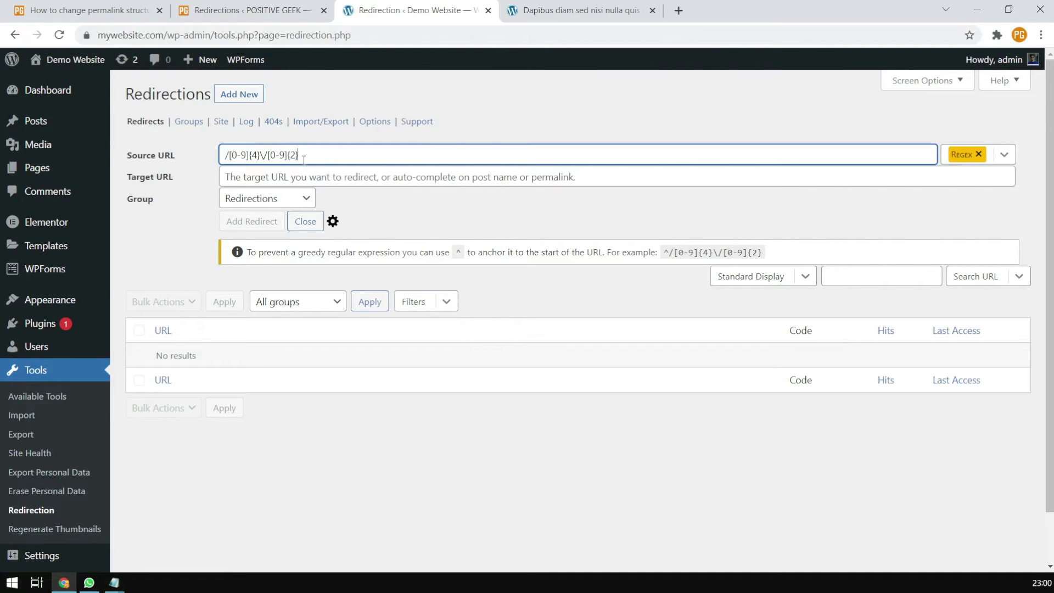
{"action": "type", "text": "\\"}
- Check the post-name part of the post's URL and complete the Source URL pattern with /(.*?)/ to capture it
{"action": "left_click", "coordinate": [570, 10]}
{"action": "left_click_drag", "start_coordinate": [237, 35], "coordinate": [412, 30]}
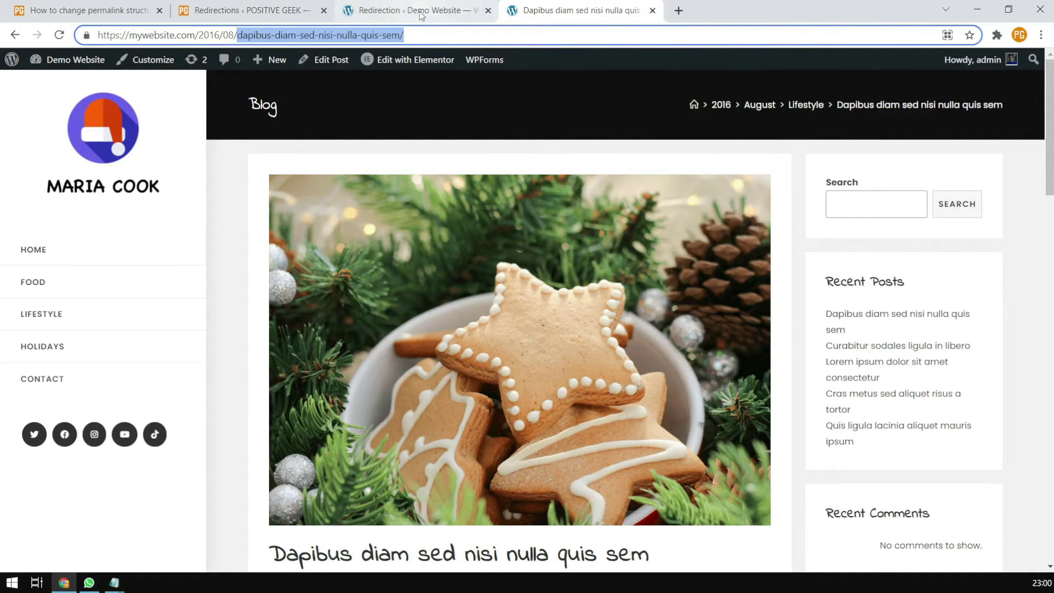
{"action": "left_click", "coordinate": [409, 10]}
{"action": "type", "text": "/("}
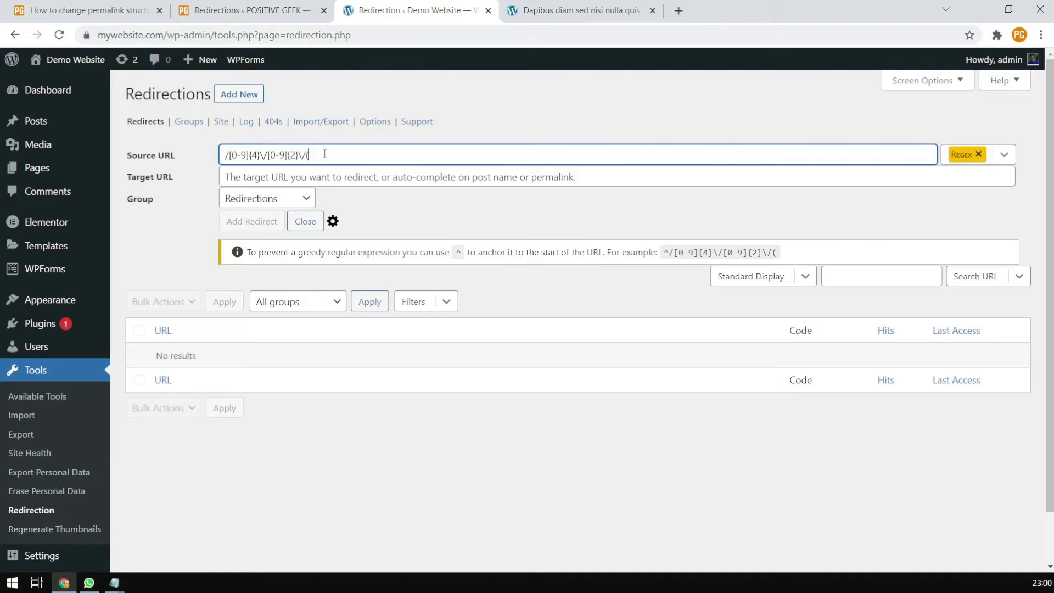
{"action": "type", "text": ".*?)/"}
- Review the year, month and post-name parts of the finished Source URL pattern
{"action": "left_click_drag", "start_coordinate": [352, 154], "coordinate": [215, 157]}
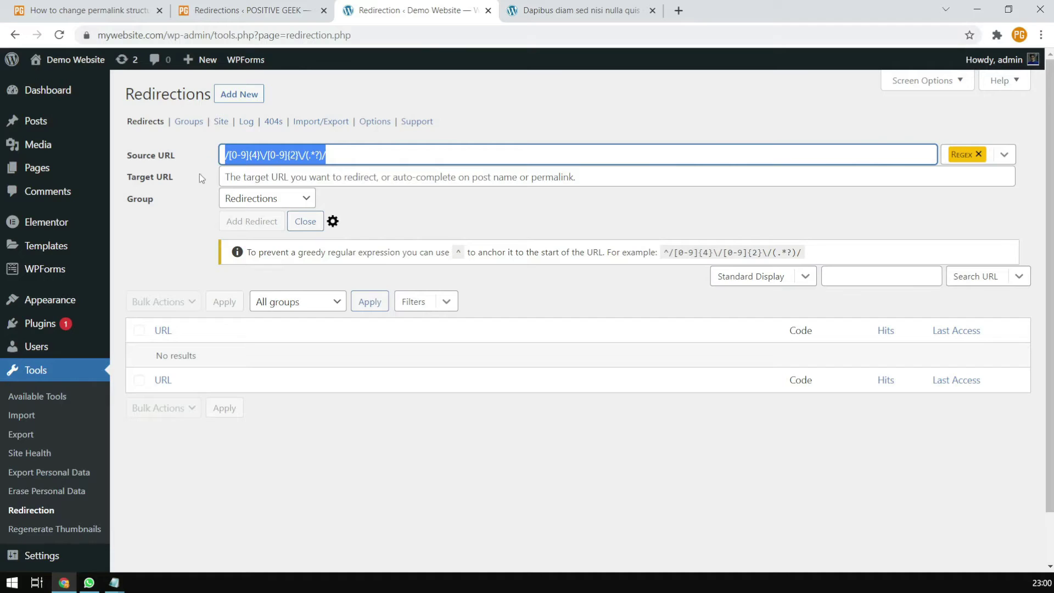
{"action": "left_click", "coordinate": [335, 158]}
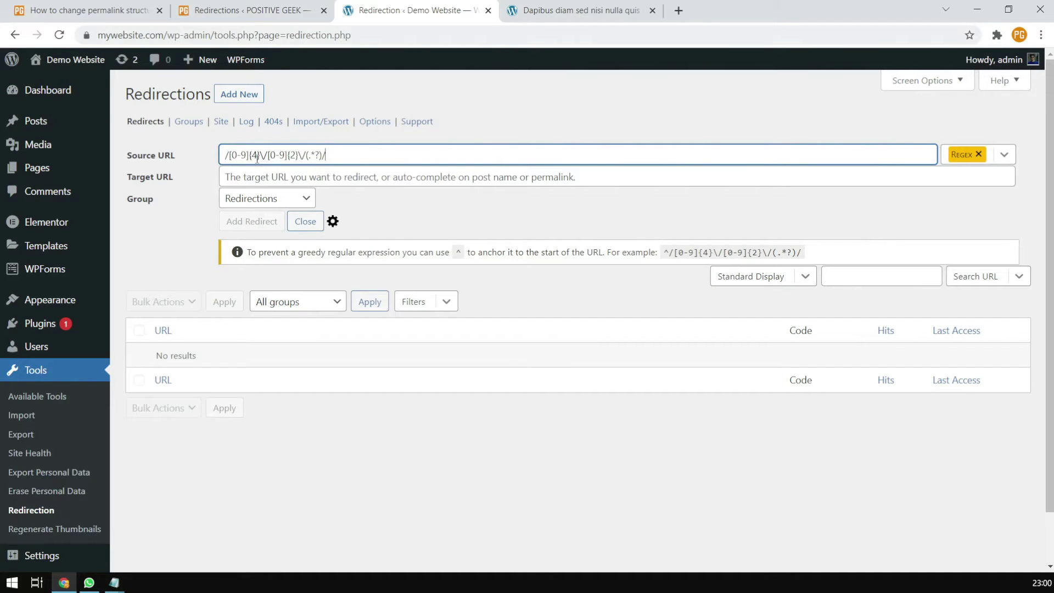
{"action": "left_click_drag", "start_coordinate": [265, 155], "coordinate": [306, 155]}
{"action": "left_click", "coordinate": [290, 155]}
{"action": "left_click", "coordinate": [325, 155]}
{"action": "left_click_drag", "start_coordinate": [322, 155], "coordinate": [306, 155]}
- Set the Target URL to /$1 for the captured post name and add the redirect
{"action": "left_click", "coordinate": [258, 175]}
{"action": "left_click", "coordinate": [244, 179]}
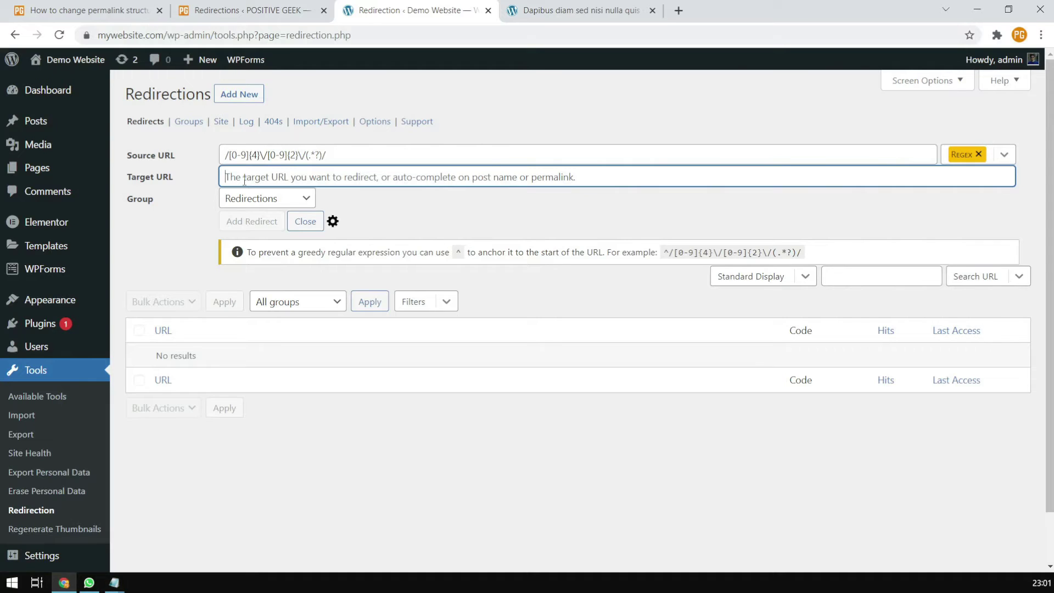
{"action": "type", "text": "/"}
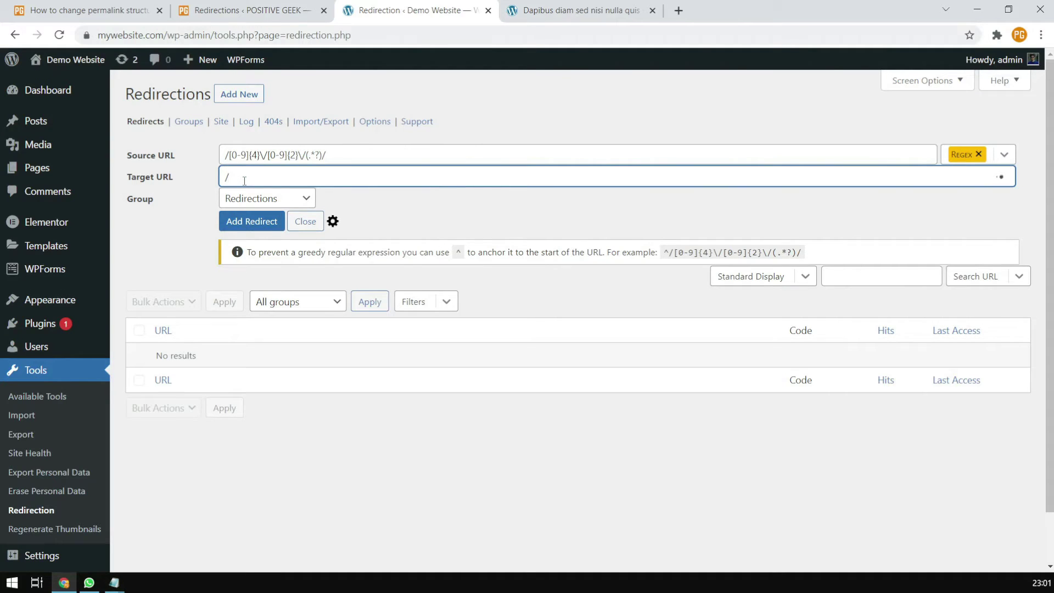
{"action": "left_click_drag", "start_coordinate": [325, 156], "coordinate": [305, 156]}
{"action": "left_click", "coordinate": [270, 177]}
{"action": "type", "text": "$1"}
{"action": "left_click_drag", "start_coordinate": [244, 177], "coordinate": [222, 179]}
{"action": "left_click_drag", "start_coordinate": [328, 155], "coordinate": [228, 176]}
{"action": "left_click", "coordinate": [255, 226]}
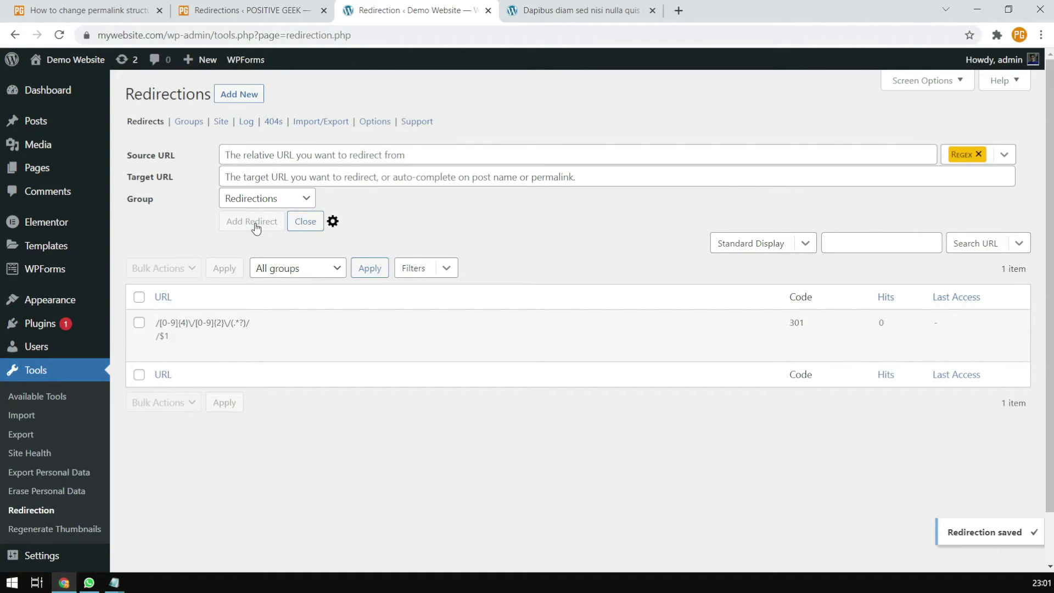
- Copy the post's old dated URL, and reopen "Dapibus diam sed nisi nulla quis sem" from the site's home page
{"action": "left_click", "coordinate": [571, 11]}
{"action": "left_click_drag", "start_coordinate": [402, 51], "coordinate": [94, 52]}
{"action": "mouse_move", "coordinate": [94, 59]}
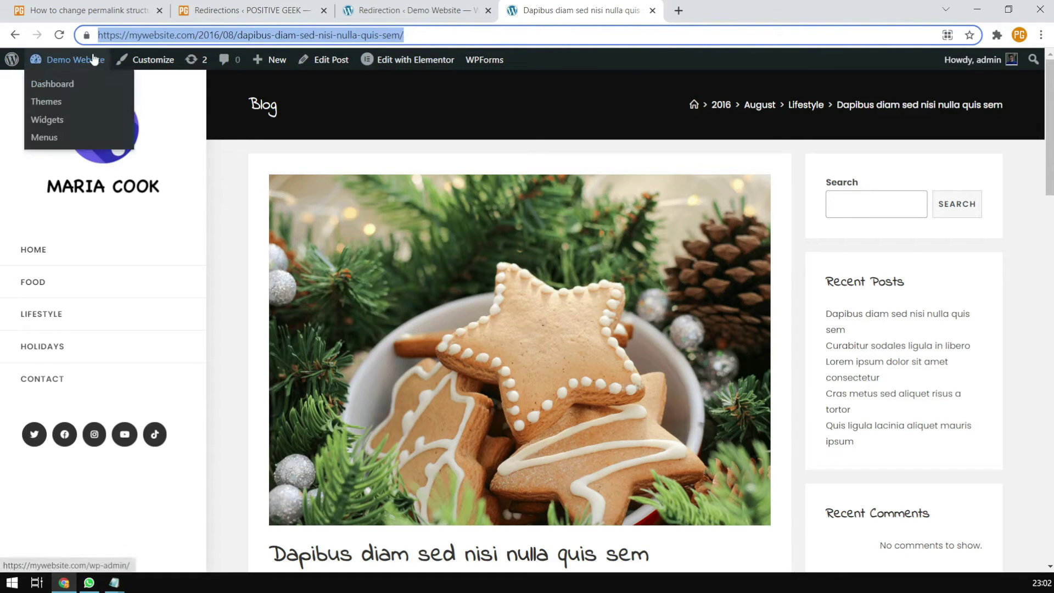
{"action": "right_click", "coordinate": [154, 34]}
{"action": "left_click", "coordinate": [181, 109]}
{"action": "left_click", "coordinate": [106, 137]}
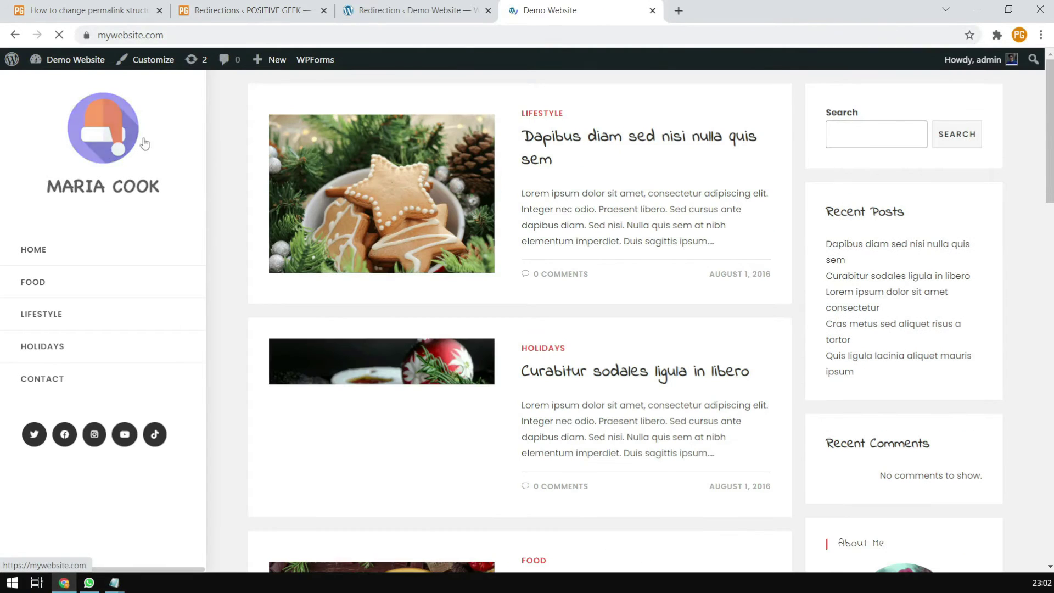
{"action": "left_click", "coordinate": [572, 136]}
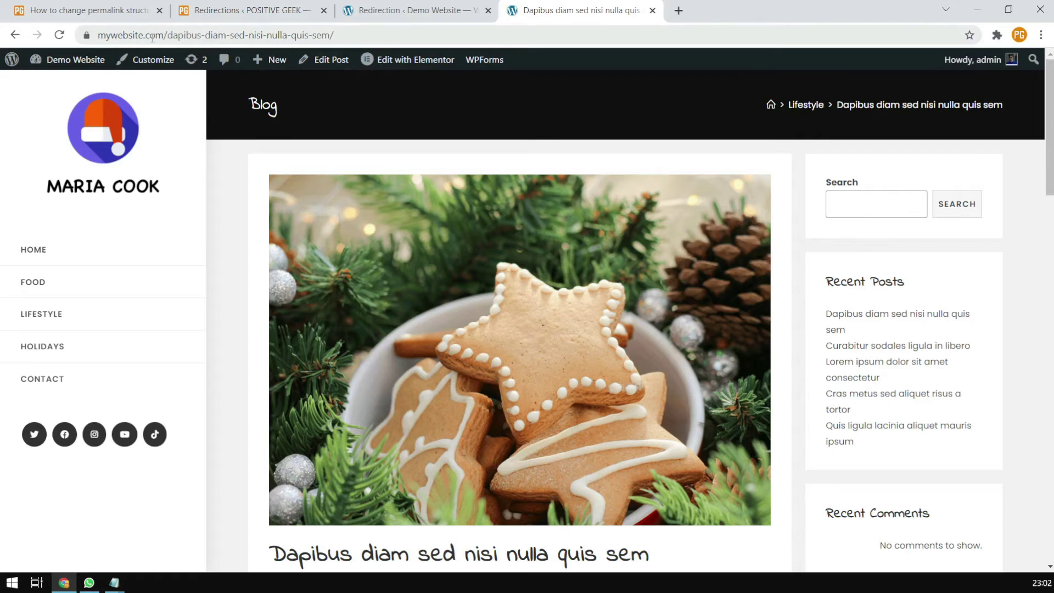
- Check the path of the post's new URL, and load its copied old dated URL in a new incognito window
{"action": "left_click_drag", "start_coordinate": [162, 33], "coordinate": [336, 35]}
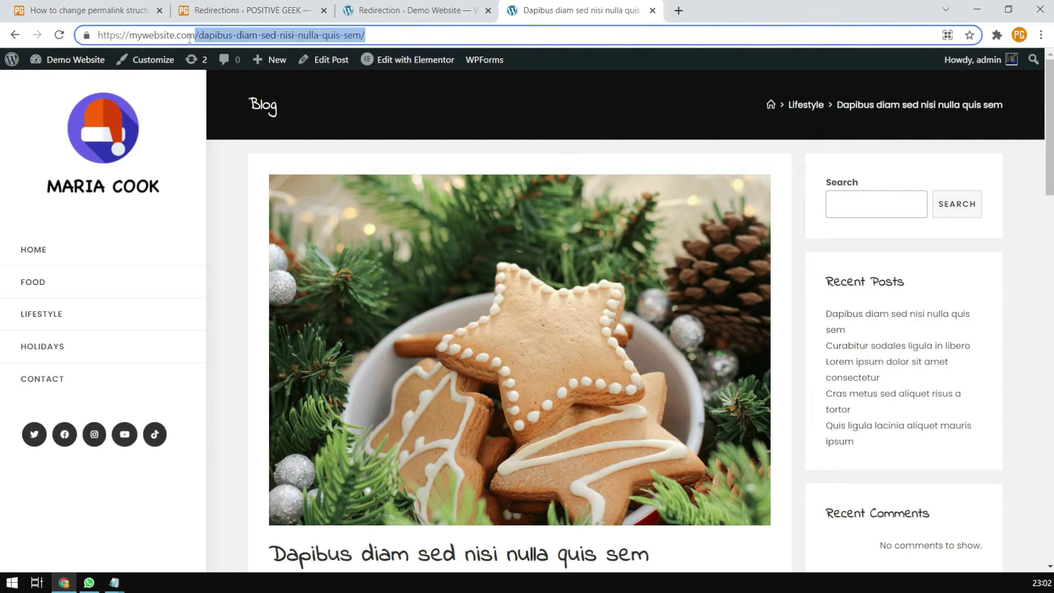
{"action": "left_click", "coordinate": [1043, 37]}
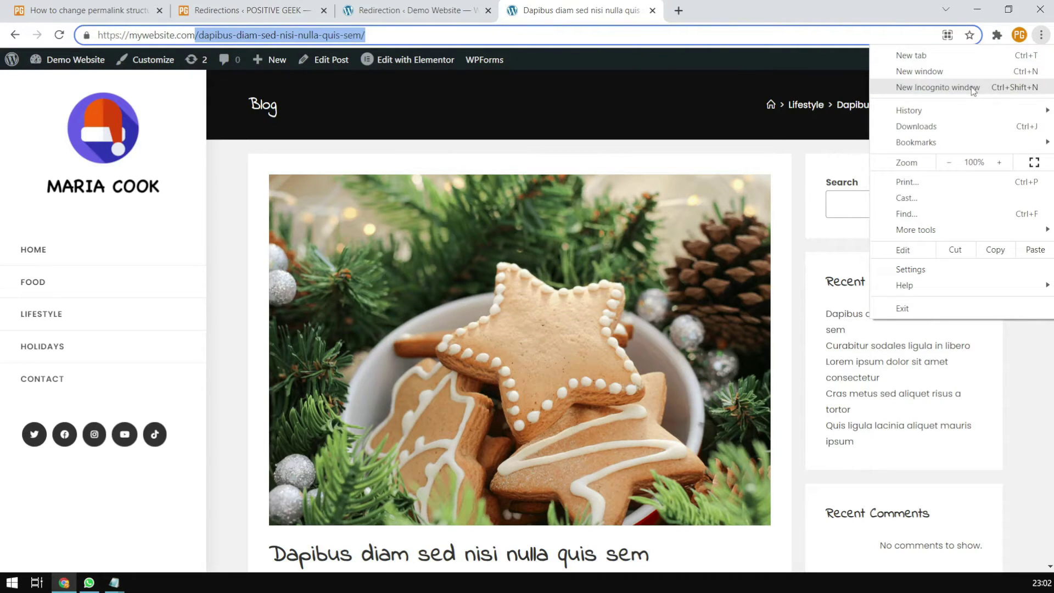
{"action": "left_click", "coordinate": [973, 88]}
{"action": "right_click", "coordinate": [215, 34]}
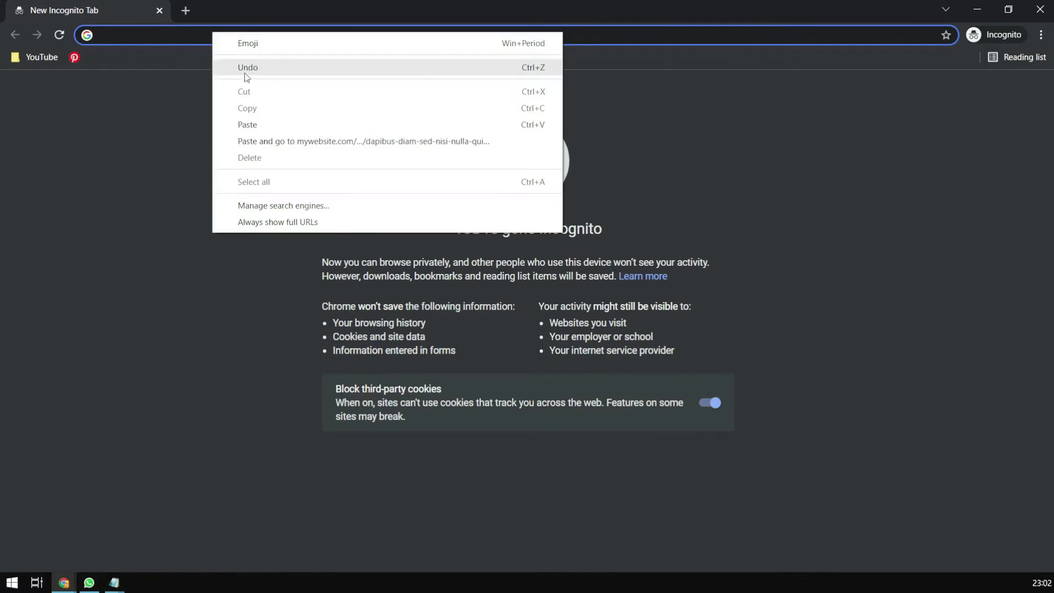
{"action": "left_click", "coordinate": [269, 141]}
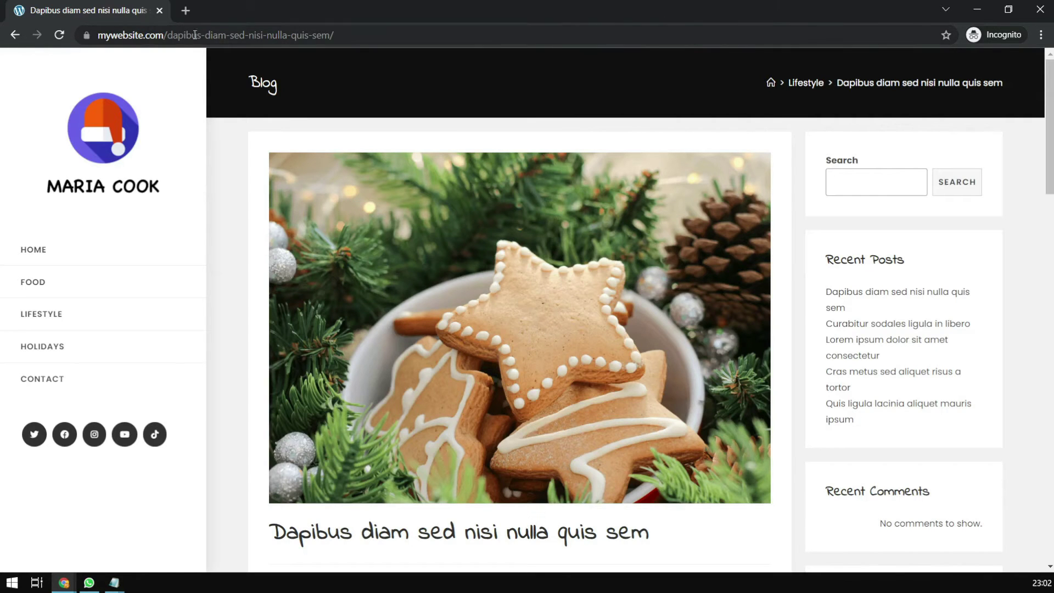
- Reload the Redirections list to check the regex rule's hits, and close the incognito window
{"action": "left_click_drag", "start_coordinate": [291, 9], "coordinate": [638, 255]}
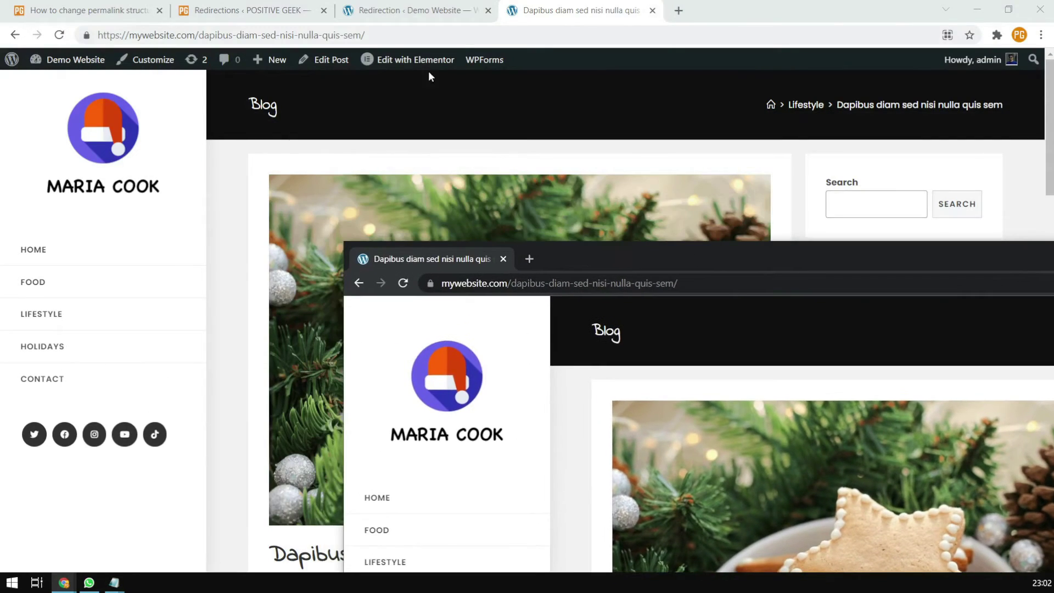
{"action": "left_click", "coordinate": [408, 12]}
{"action": "mouse_move", "coordinate": [181, 334]}
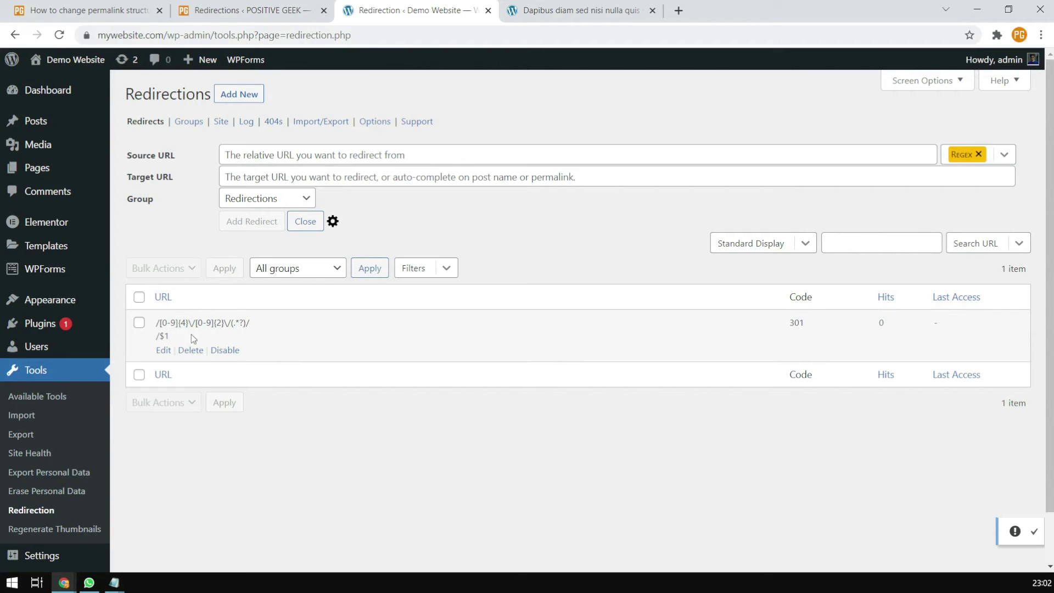
{"action": "left_click", "coordinate": [60, 34]}
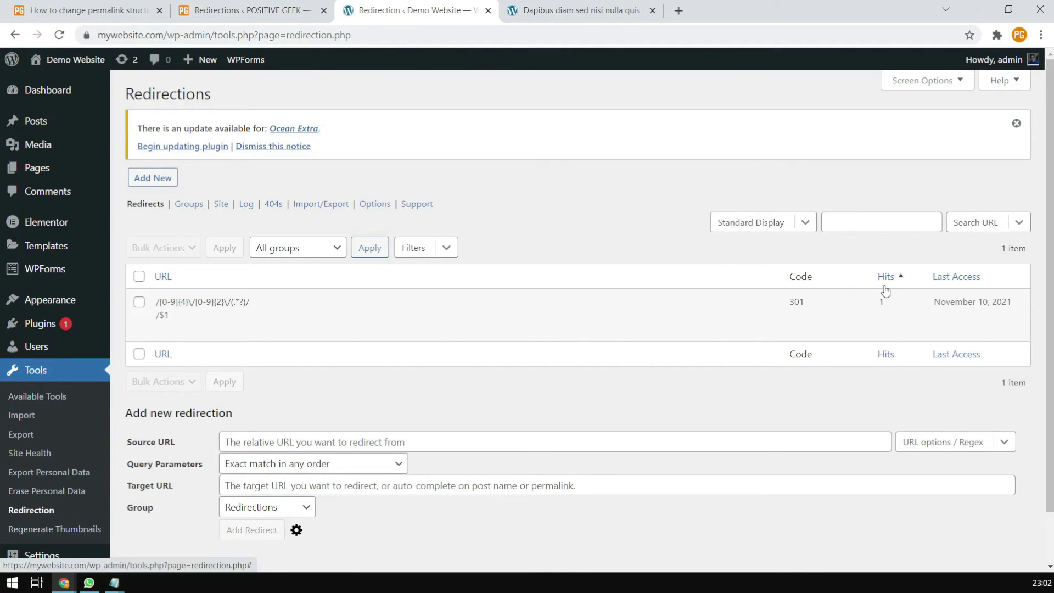
{"action": "key", "text": "alt+Tab"}
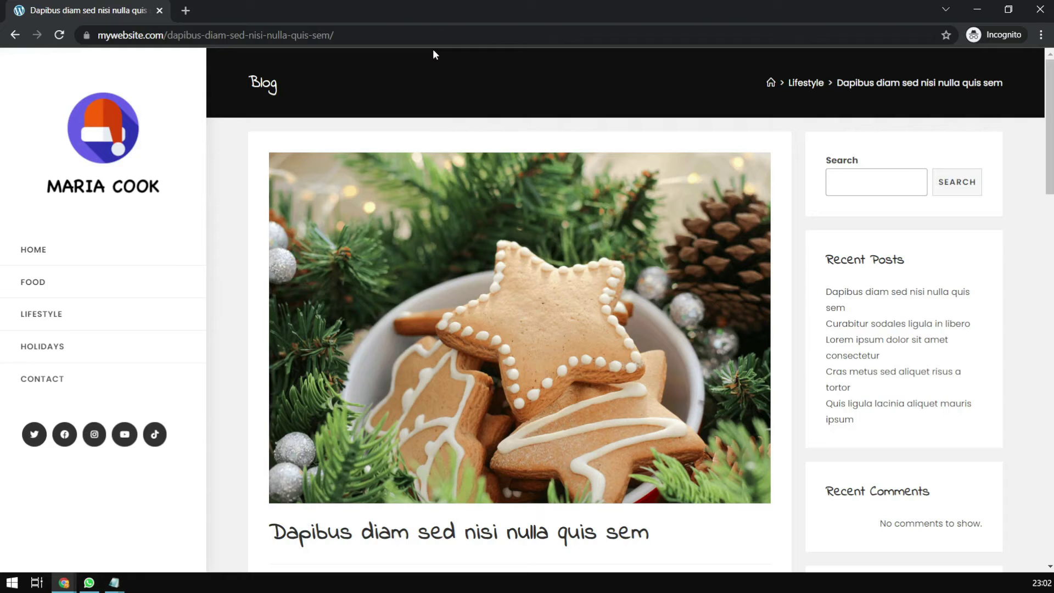
{"action": "left_click", "coordinate": [1040, 9]}
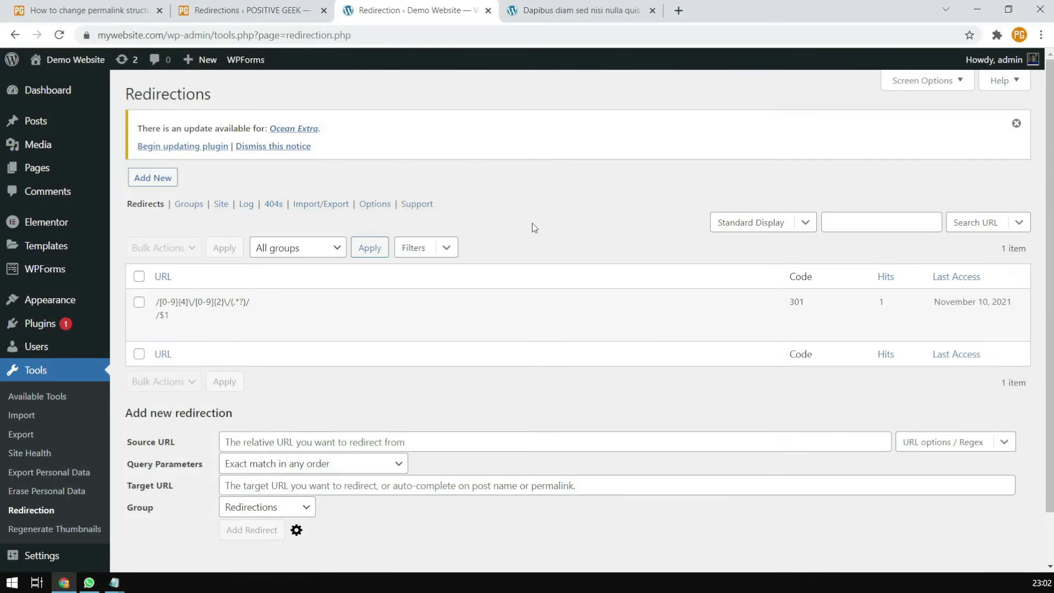
- Review the parts of the saved regex rule's source pattern in the Redirections list
{"action": "mouse_move", "coordinate": [246, 340]}
{"action": "left_click_drag", "start_coordinate": [254, 304], "coordinate": [227, 302]}
{"action": "left_click", "coordinate": [186, 301]}
{"action": "left_click", "coordinate": [223, 303]}
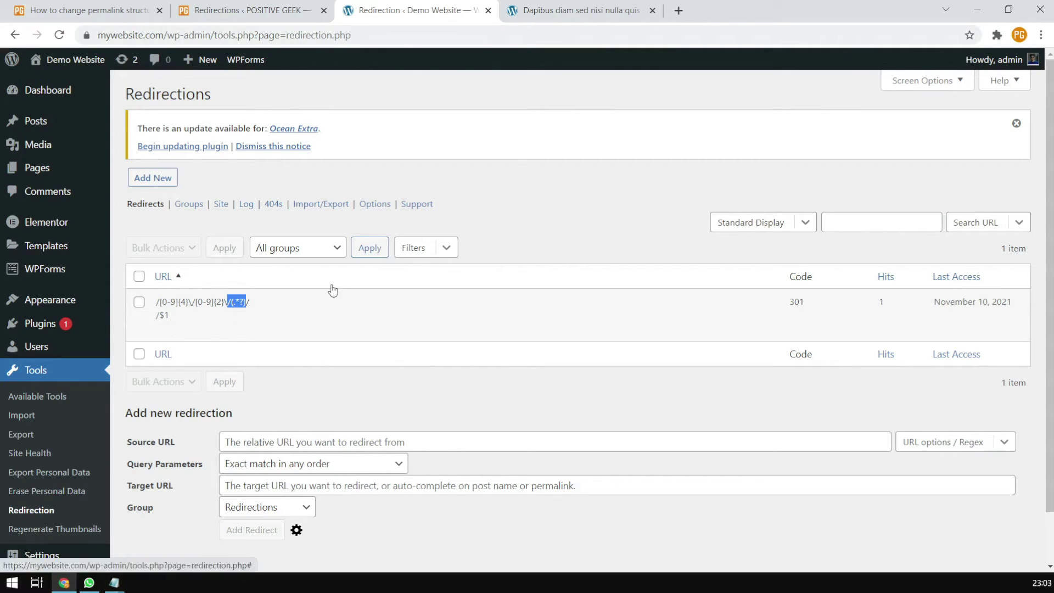
- Compare the existing and new permalink structures in the Scenario2 note in Notepad, and return to the Redirections page
{"action": "left_click", "coordinate": [122, 586]}
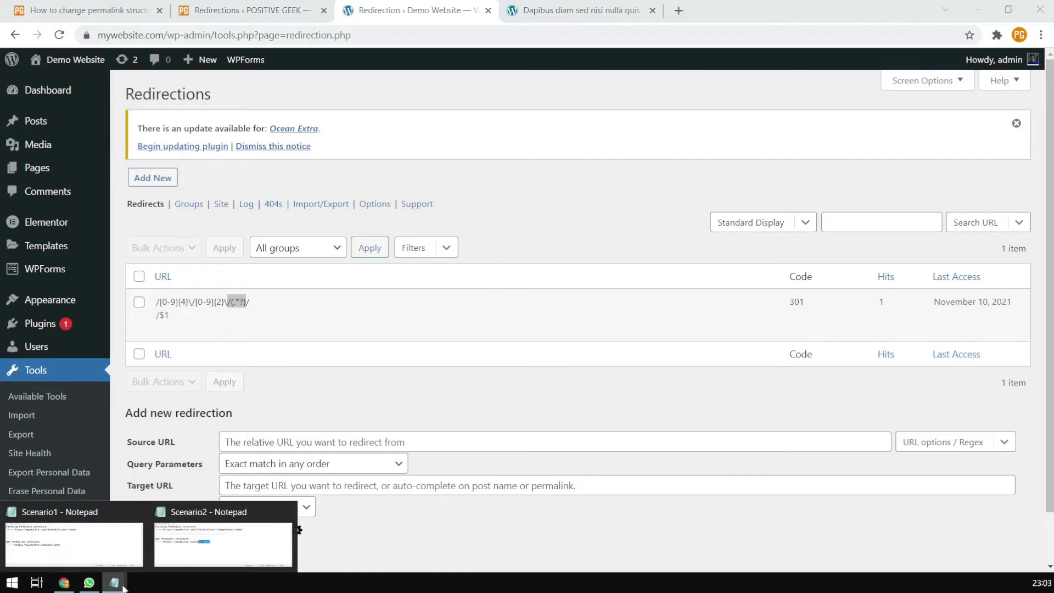
{"action": "left_click", "coordinate": [223, 543]}
{"action": "left_click", "coordinate": [480, 288]}
{"action": "left_click_drag", "start_coordinate": [661, 210], "coordinate": [368, 211]}
{"action": "left_click_drag", "start_coordinate": [367, 286], "coordinate": [459, 292]}
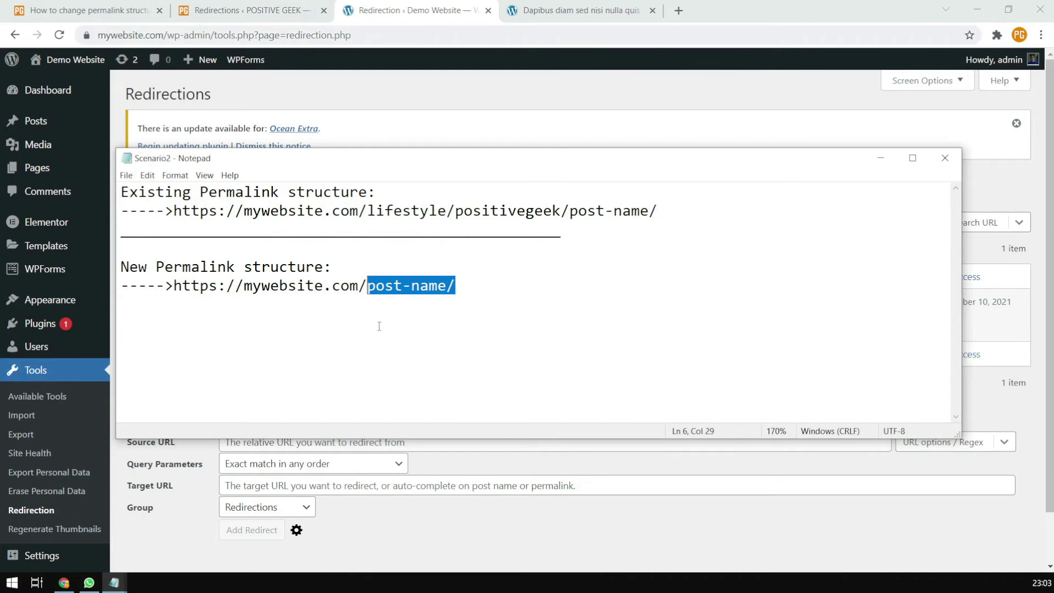
{"action": "left_click", "coordinate": [148, 505]}
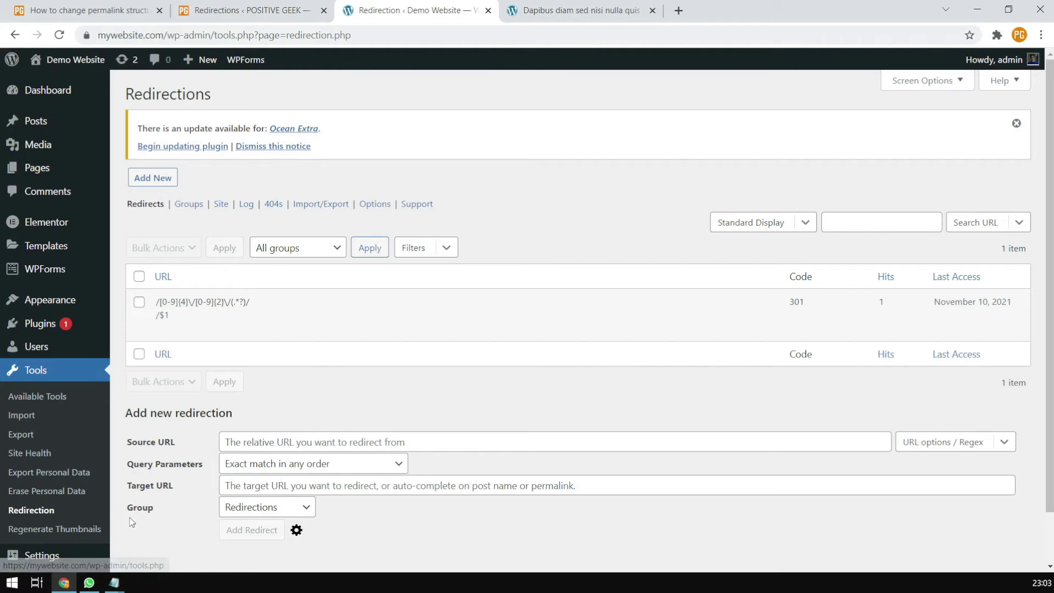
- Replace the site's permalink structure with the custom structure /%category%/%author%/%postname%/ and save the changes
{"action": "scroll", "coordinate": [70, 460], "scroll_direction": "down", "scroll_amount": 1}
{"action": "mouse_move", "coordinate": [44, 498]}
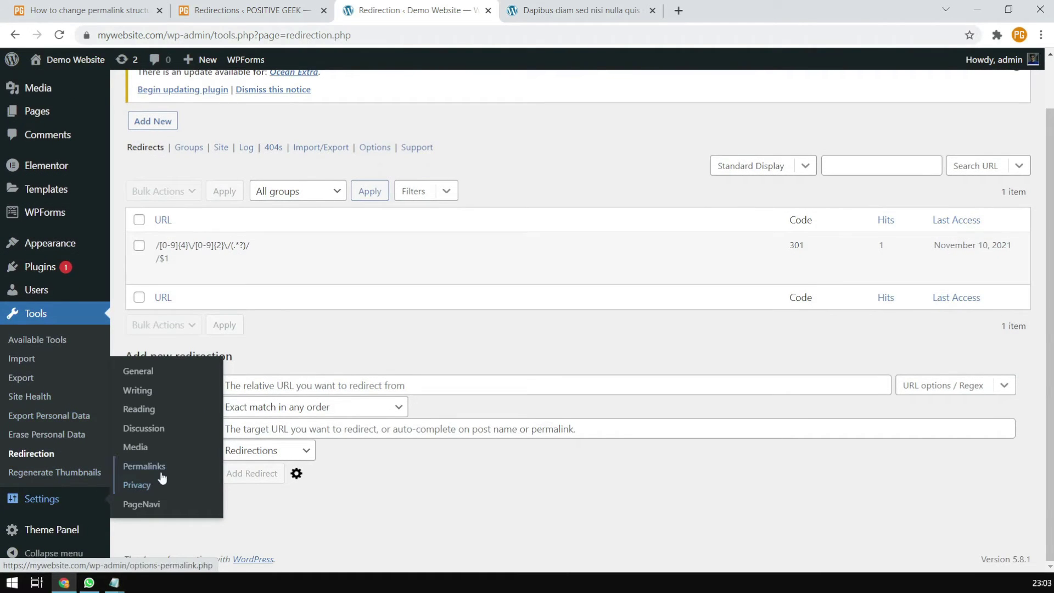
{"action": "left_click", "coordinate": [144, 465]}
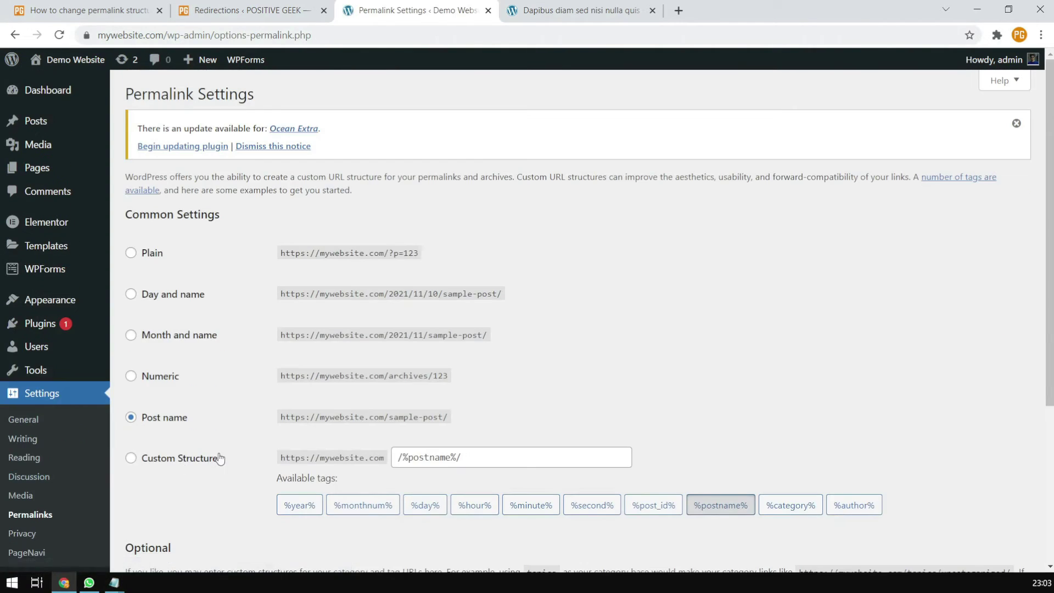
{"action": "left_click", "coordinate": [497, 460]}
{"action": "left_click_drag", "start_coordinate": [497, 460], "coordinate": [309, 469]}
{"action": "key", "text": "BackSpace"}
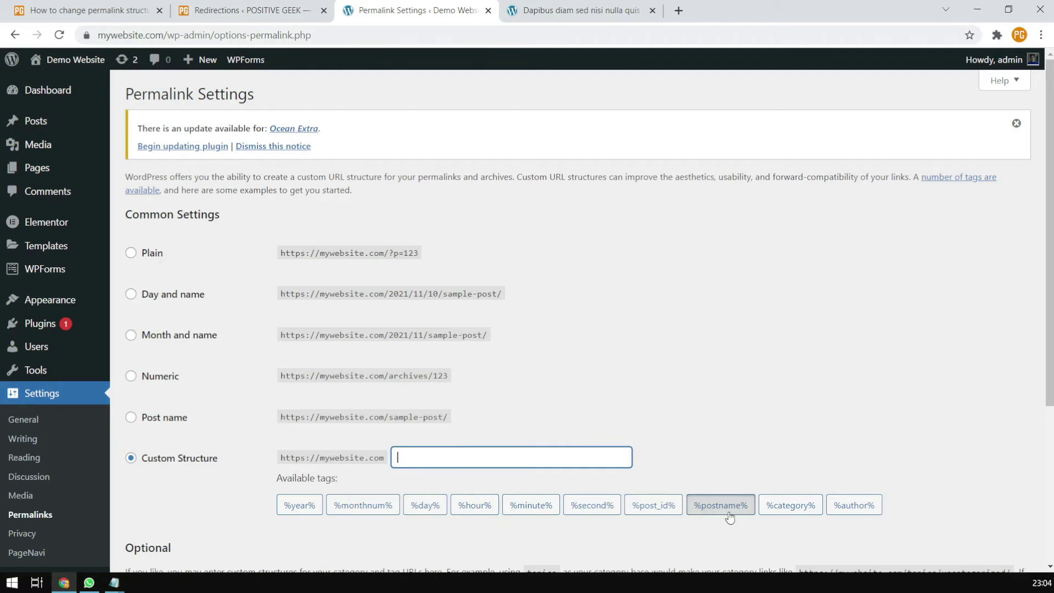
{"action": "left_click", "coordinate": [789, 506]}
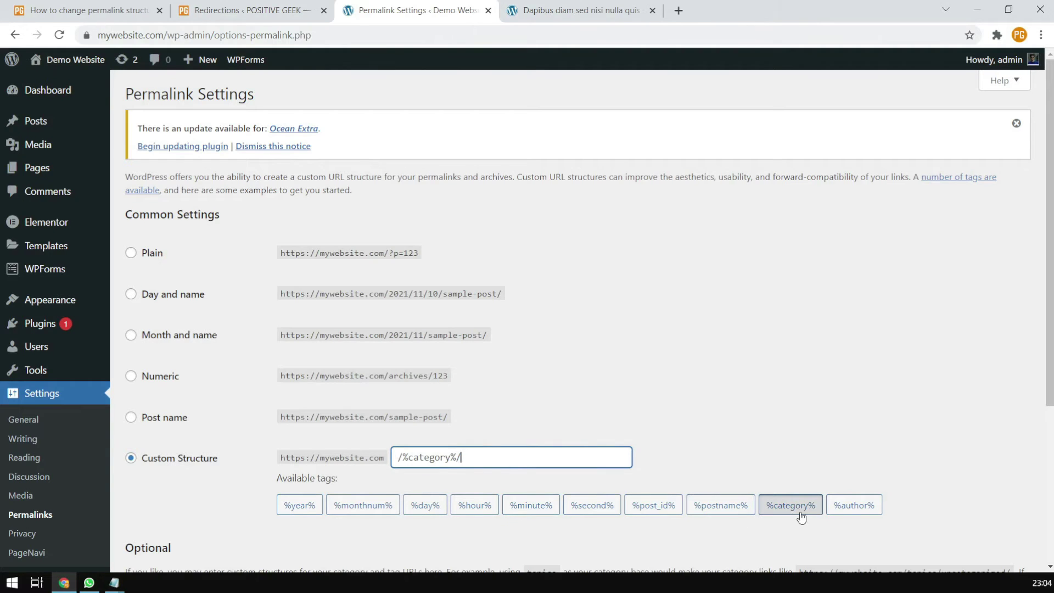
{"action": "left_click", "coordinate": [861, 505]}
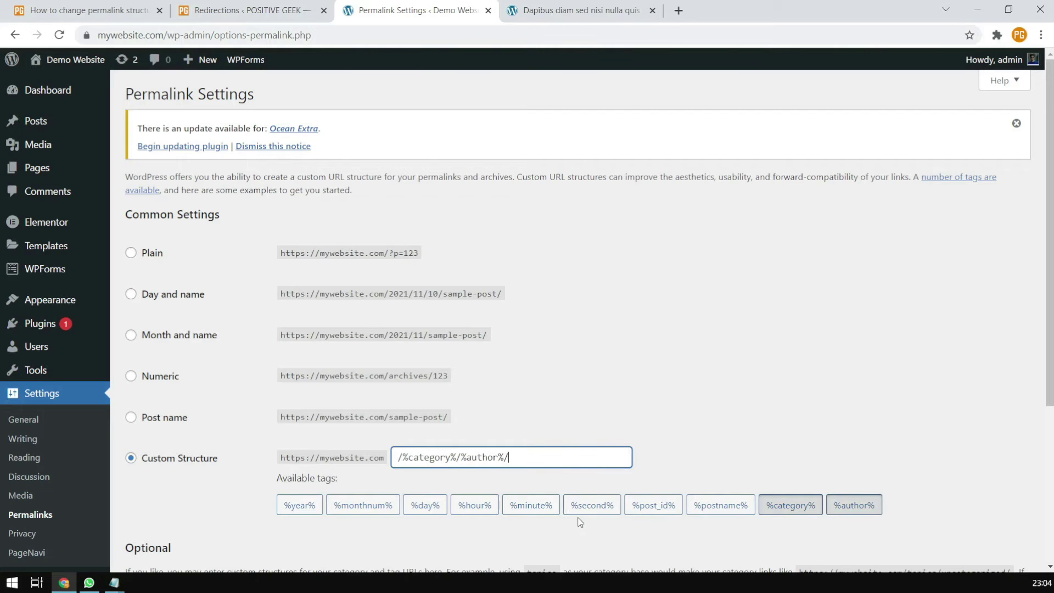
{"action": "left_click", "coordinate": [720, 516]}
{"action": "scroll", "coordinate": [521, 383], "scroll_direction": "down", "scroll_amount": 4}
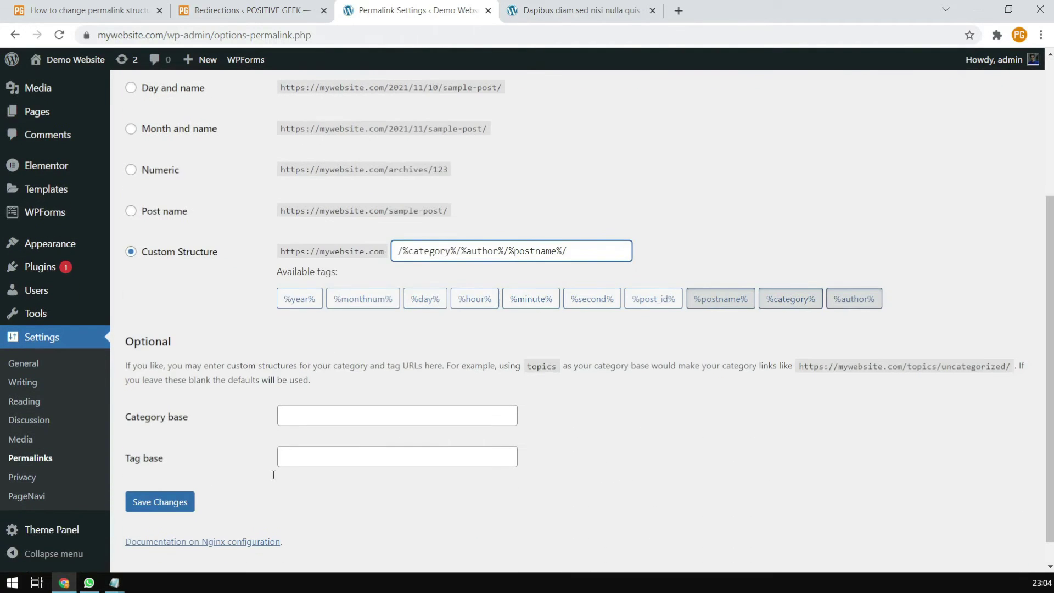
{"action": "left_click", "coordinate": [164, 503]}
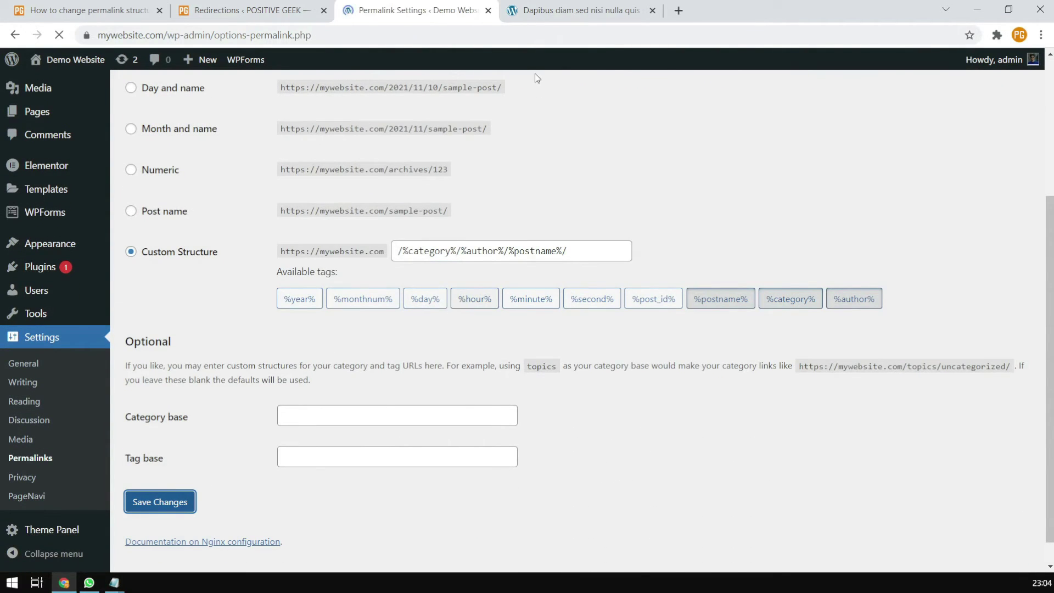
- Open the post "Curabitur sodales ligula in libero" from the site's home page
{"action": "left_click", "coordinate": [581, 10]}
{"action": "left_click", "coordinate": [95, 150]}
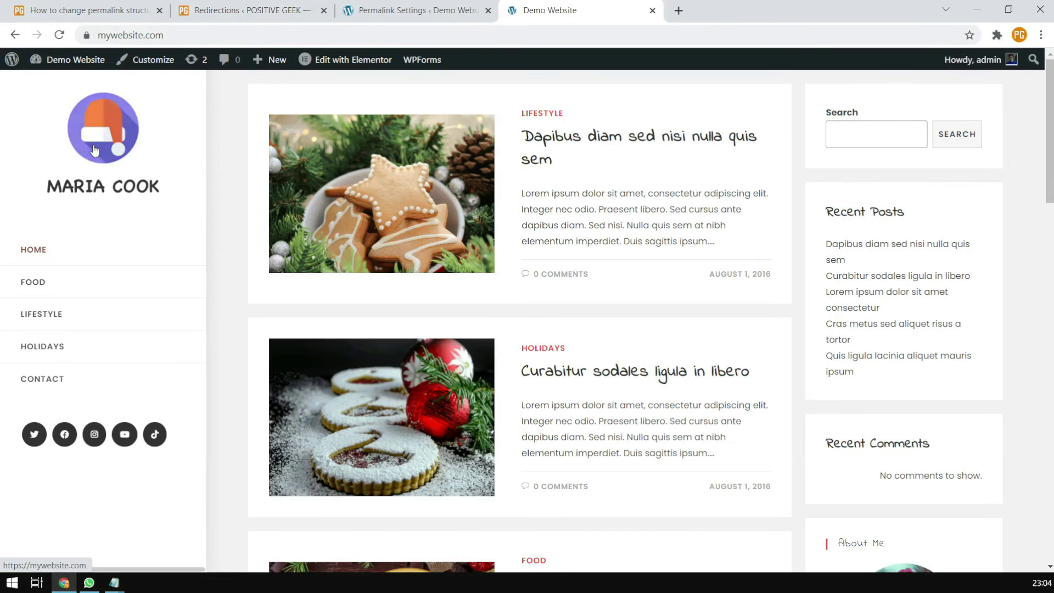
{"action": "left_click", "coordinate": [574, 384]}
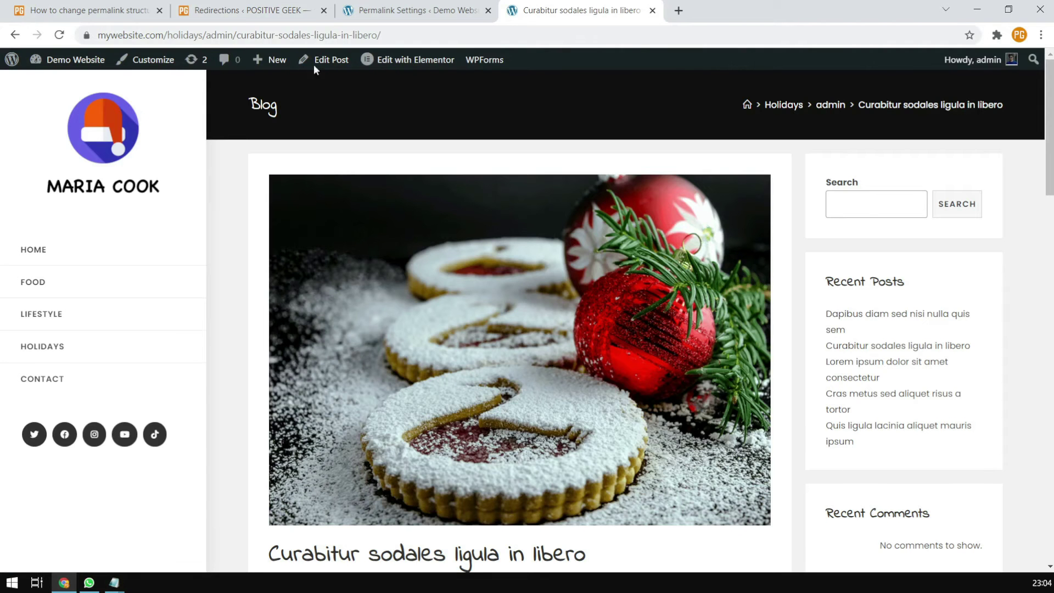
- Examine the category, author and post-name parts of the opened post's URL
{"action": "left_click_drag", "start_coordinate": [170, 37], "coordinate": [198, 36]}
{"action": "left_click", "coordinate": [248, 34]}
{"action": "double_click", "coordinate": [248, 34]}
{"action": "left_click_drag", "start_coordinate": [291, 35], "coordinate": [409, 35]}
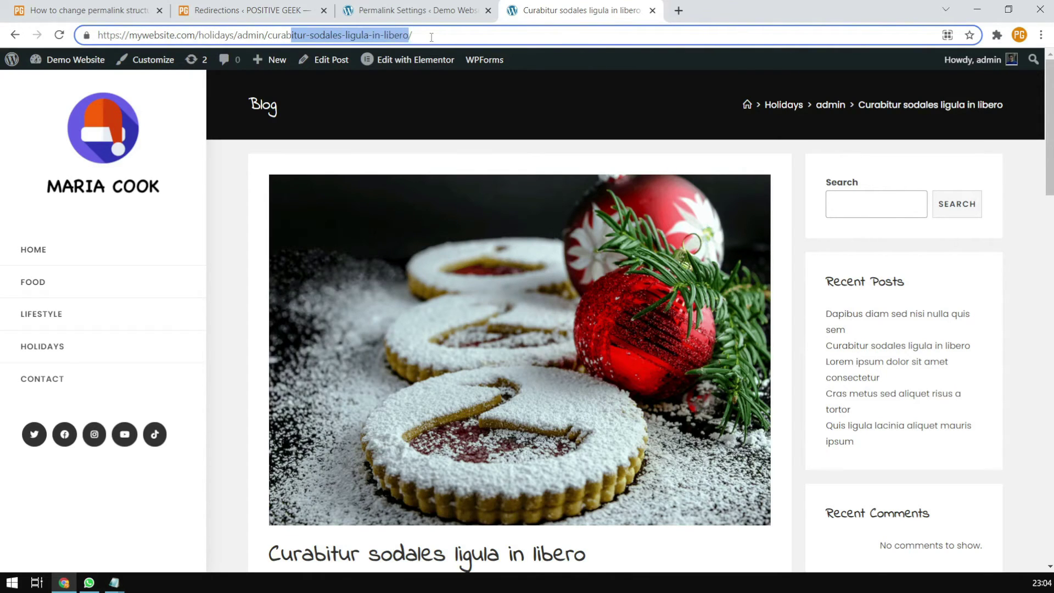
{"action": "left_click", "coordinate": [431, 37]}
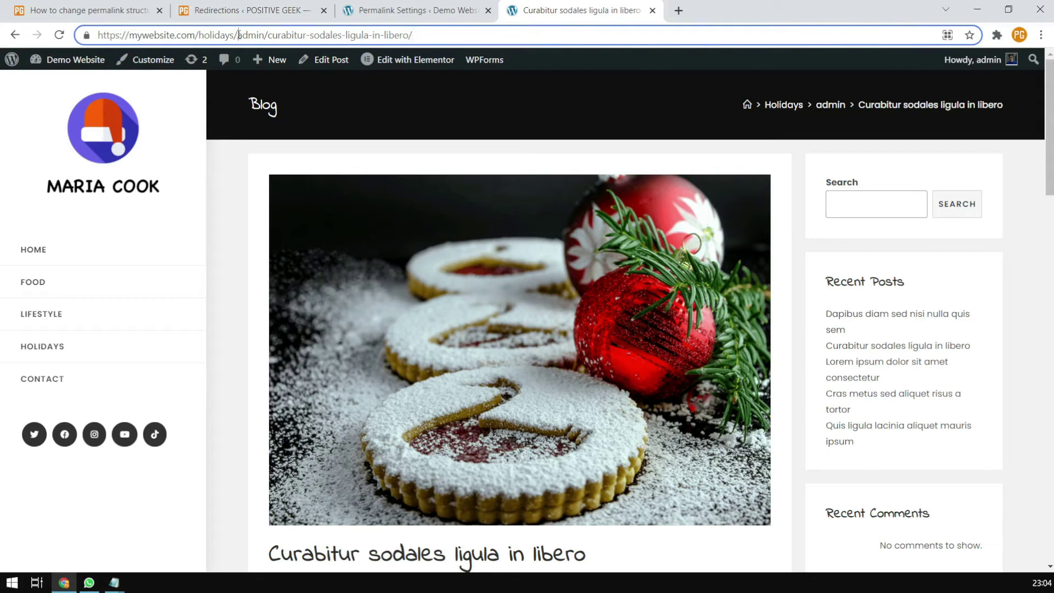
{"action": "left_click_drag", "start_coordinate": [237, 34], "coordinate": [267, 35]}
{"action": "left_click_drag", "start_coordinate": [199, 35], "coordinate": [264, 42]}
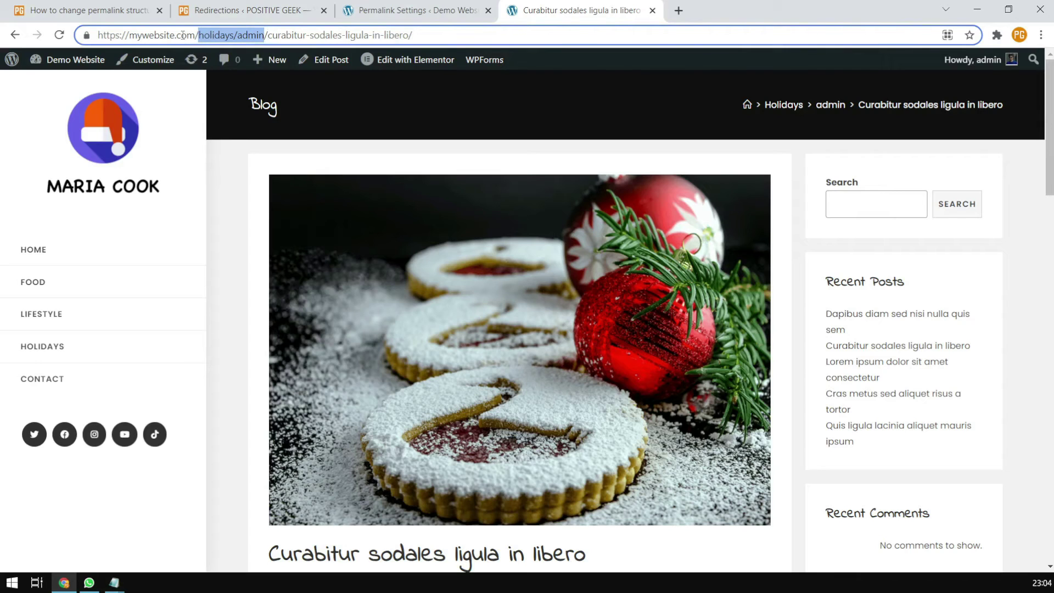
{"action": "left_click_drag", "start_coordinate": [285, 35], "coordinate": [405, 37]}
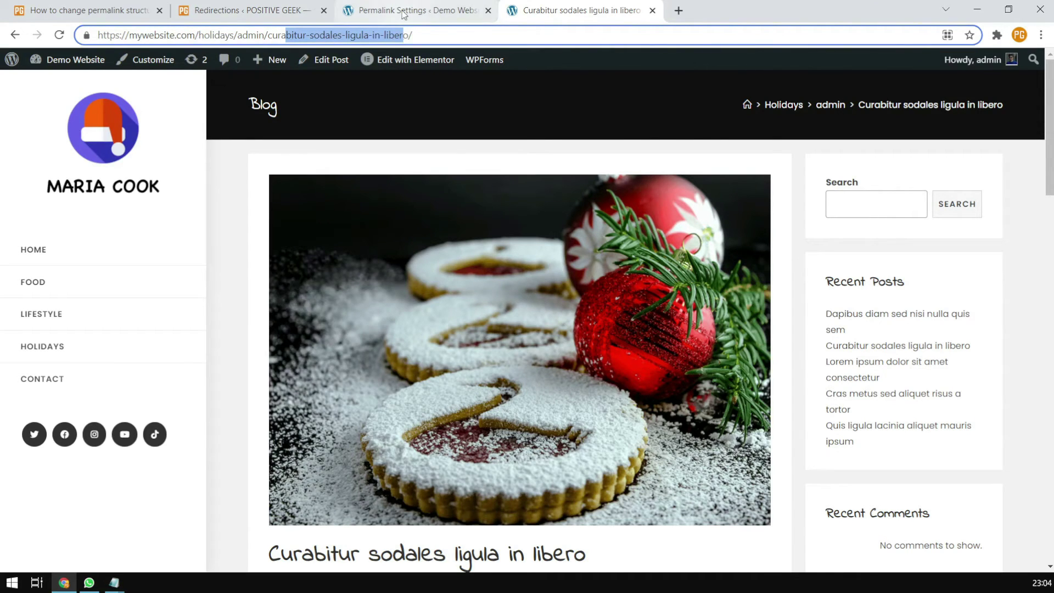
- Set the permalink structure to Post name and save the changes
{"action": "left_click", "coordinate": [405, 11]}
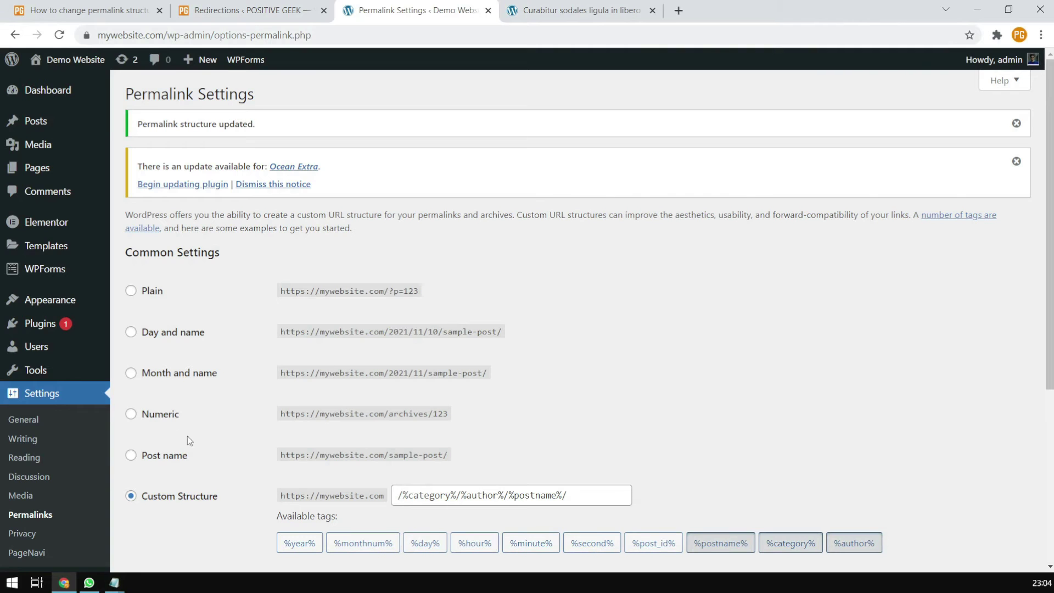
{"action": "left_click", "coordinate": [151, 463]}
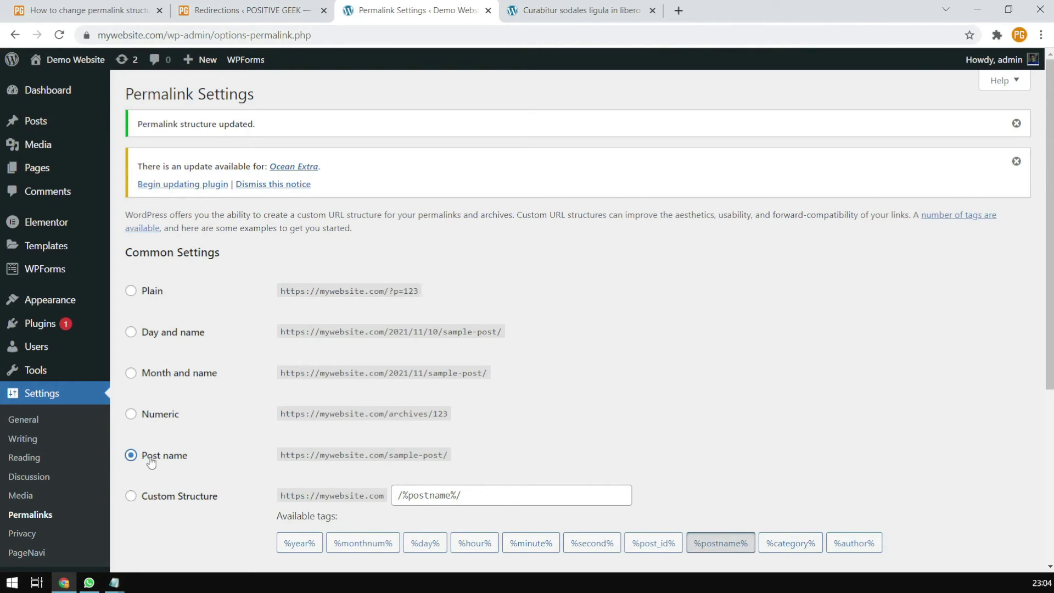
{"action": "scroll", "coordinate": [272, 455], "scroll_direction": "down", "scroll_amount": 5}
{"action": "left_click", "coordinate": [155, 474]}
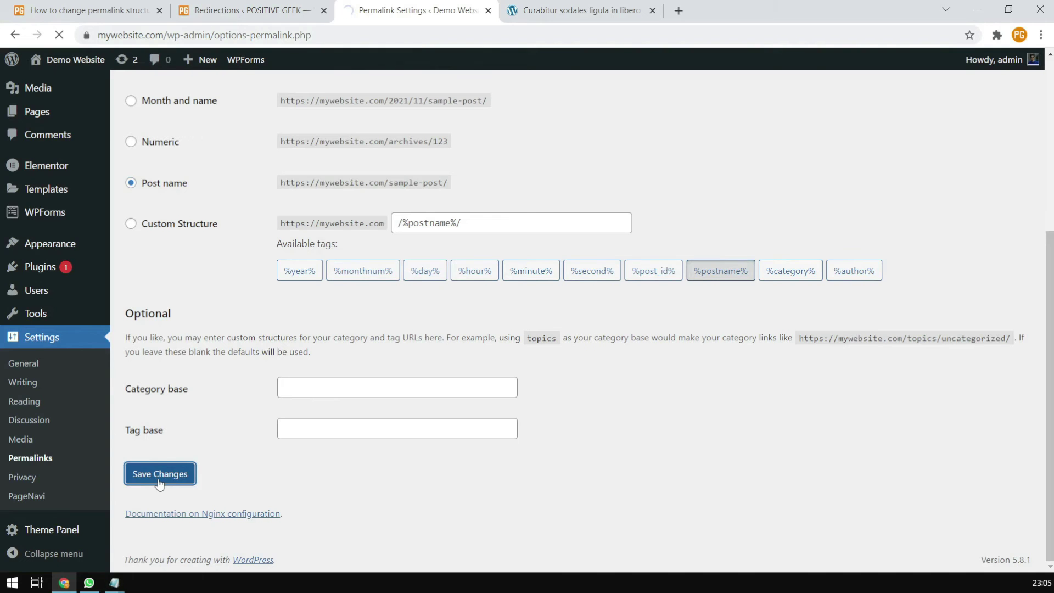
- Copy the post's old category-and-author URL, and test it in a new incognito window before minimizing that window
{"action": "left_click", "coordinate": [582, 10]}
{"action": "left_click", "coordinate": [437, 35]}
{"action": "left_click_drag", "start_coordinate": [437, 35], "coordinate": [94, 39]}
{"action": "key", "text": "ctrl+c"}
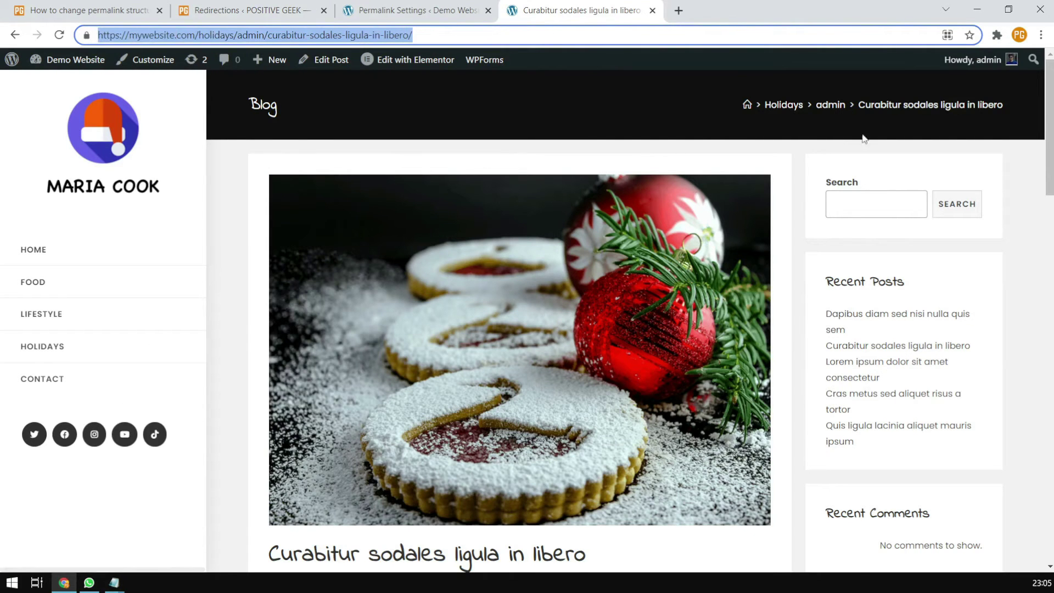
{"action": "left_click", "coordinate": [1040, 35]}
{"action": "left_click", "coordinate": [905, 87]}
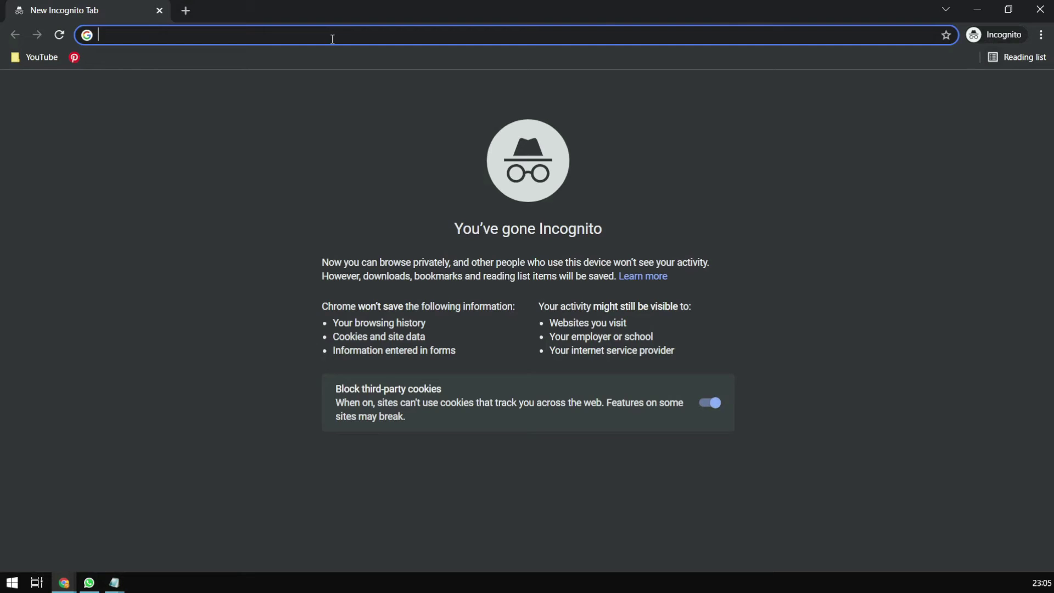
{"action": "key", "text": "ctrl+v"}
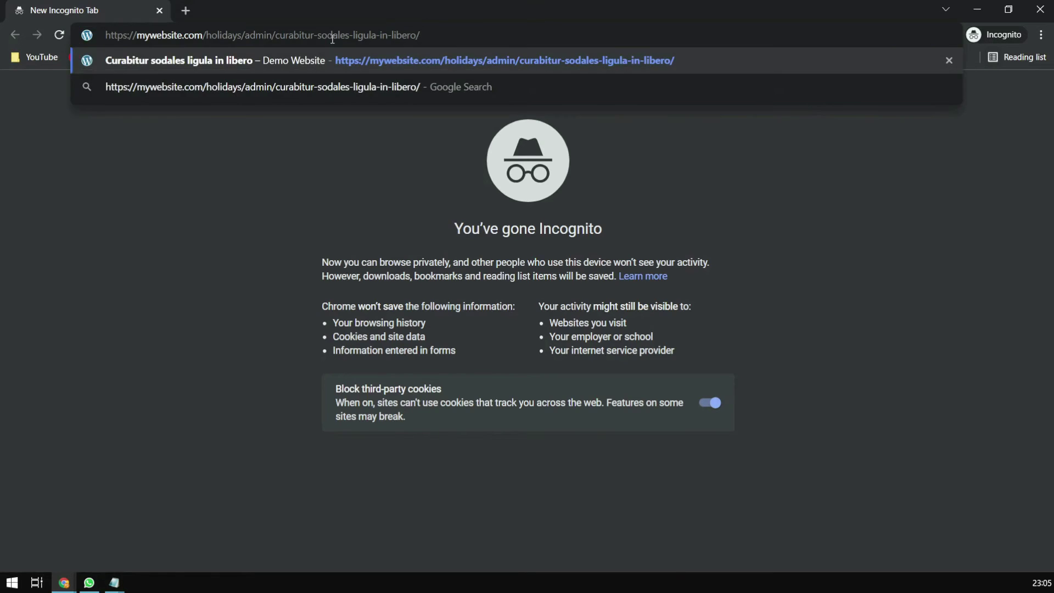
{"action": "key", "text": "Return"}
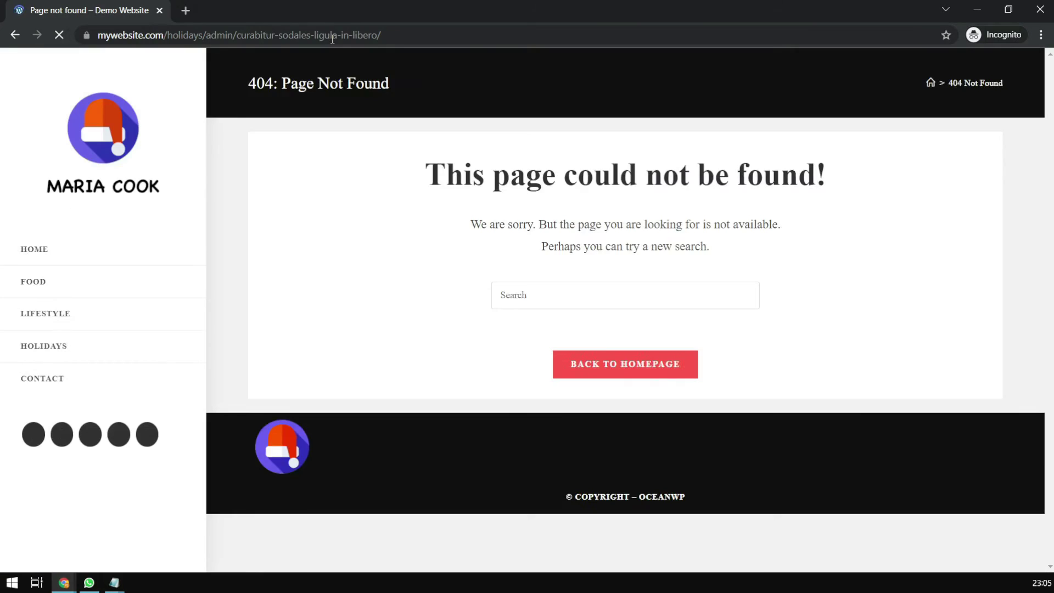
{"action": "left_click", "coordinate": [977, 10]}
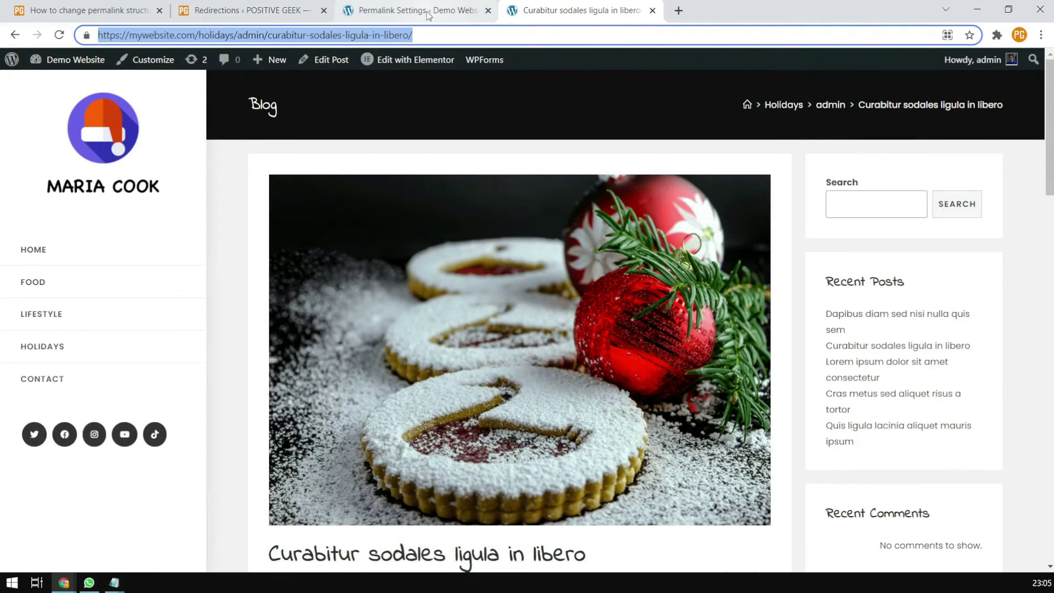
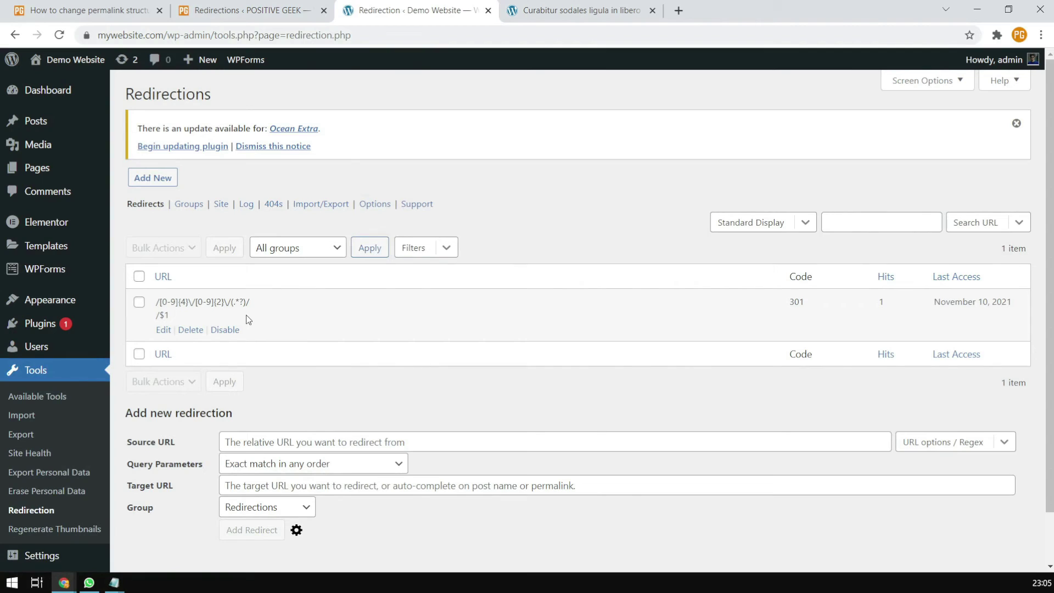
- Disable the existing dated-URL redirect, and start a new redirect with the source pattern /(.*?)\/ for the category part
{"action": "left_click", "coordinate": [227, 332]}
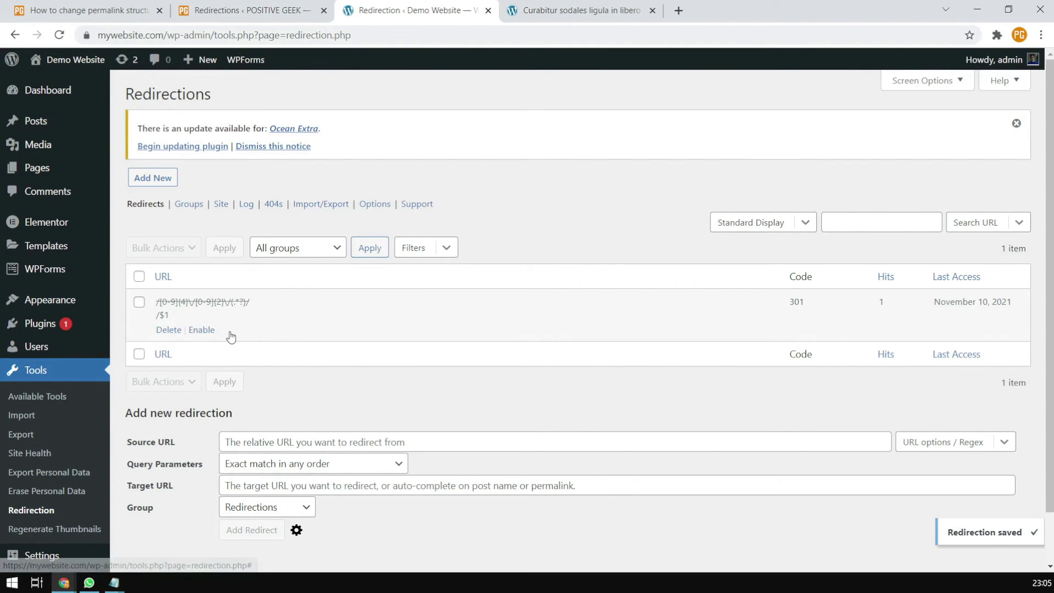
{"action": "left_click", "coordinate": [152, 178]}
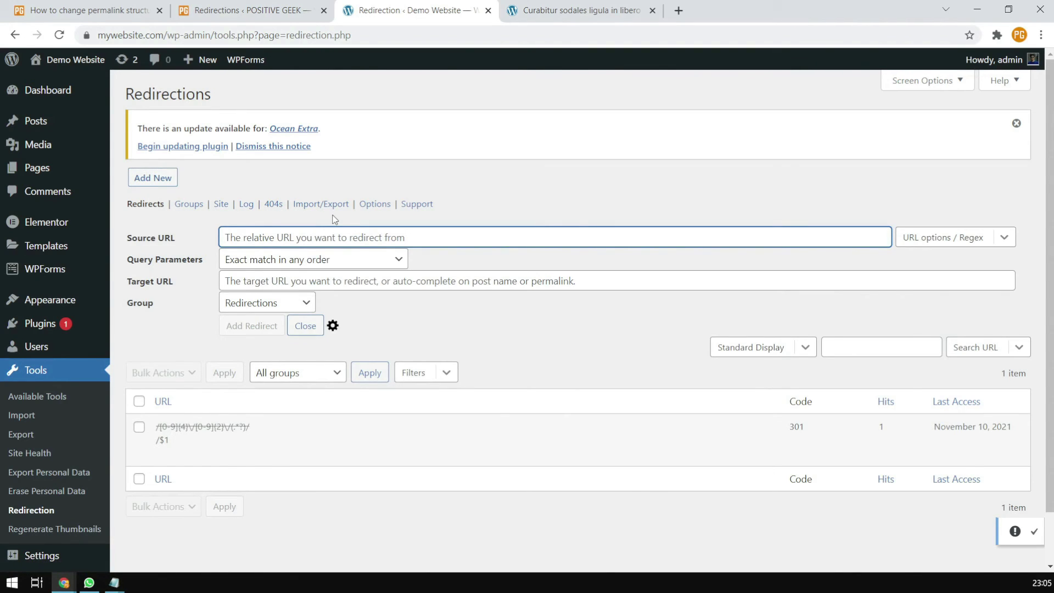
{"action": "type", "text": "/"}
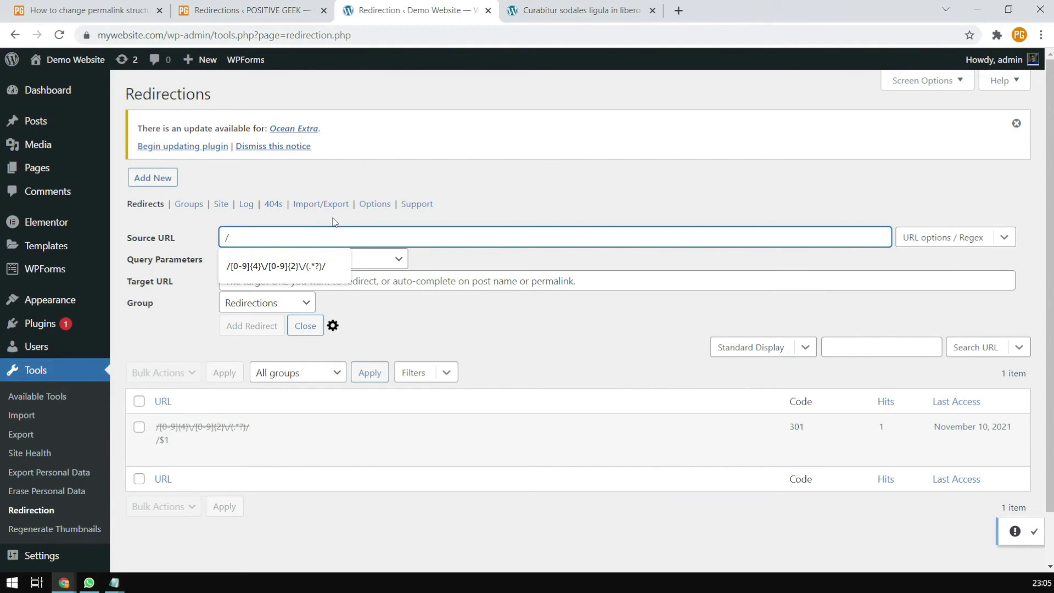
{"action": "left_click", "coordinate": [564, 15]}
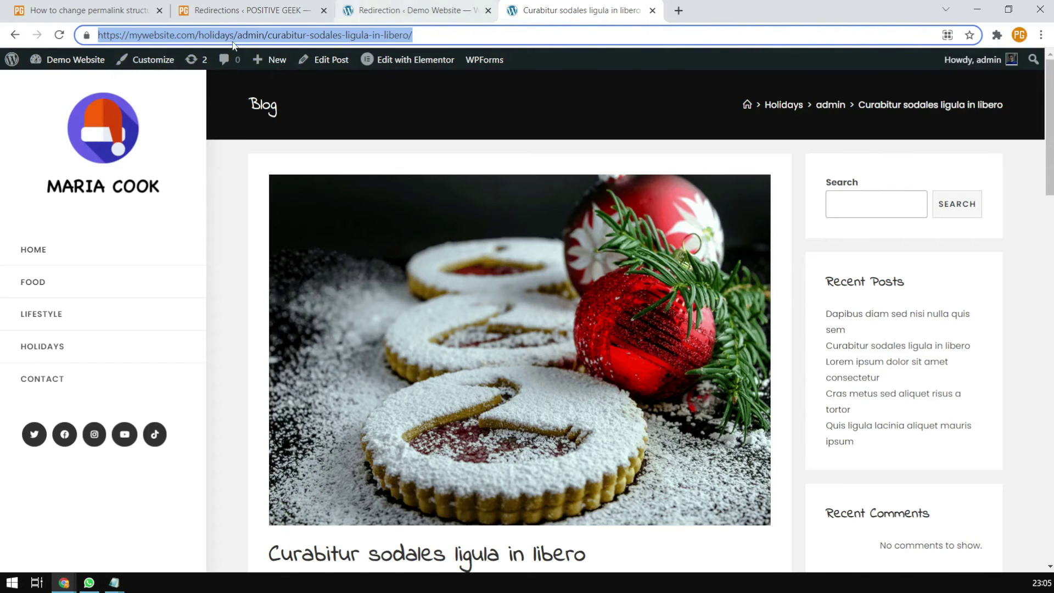
{"action": "left_click", "coordinate": [358, 15]}
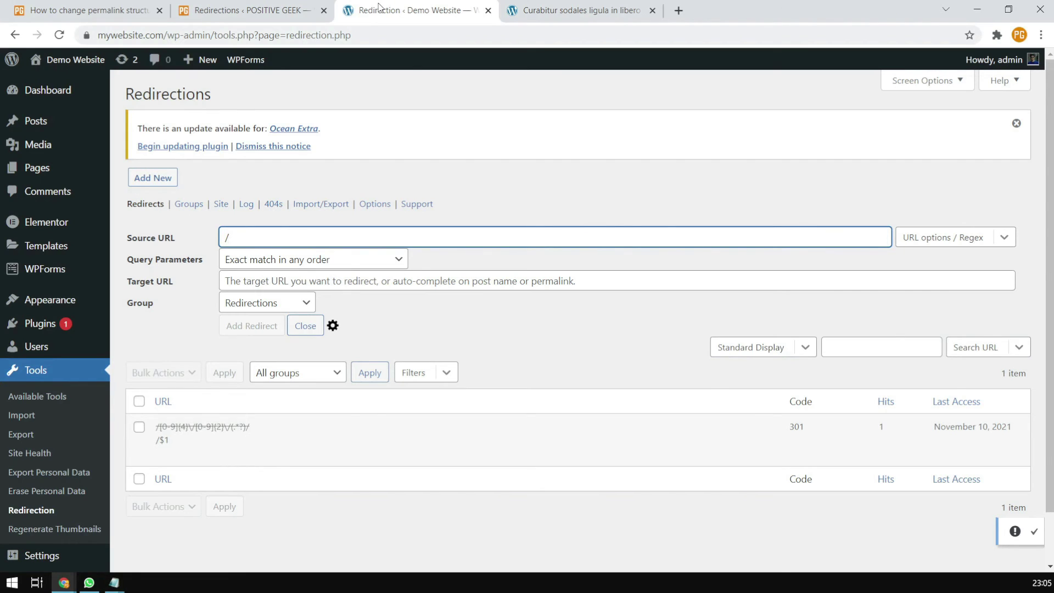
{"action": "type", "text": "("}
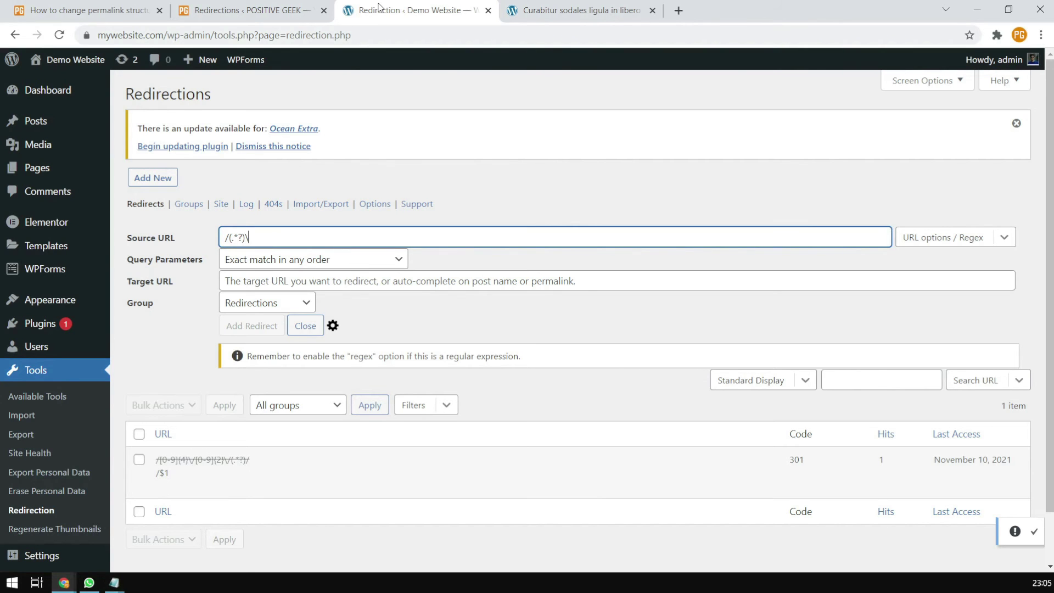
{"action": "left_click", "coordinate": [568, 15]}
{"action": "left_click", "coordinate": [220, 35]}
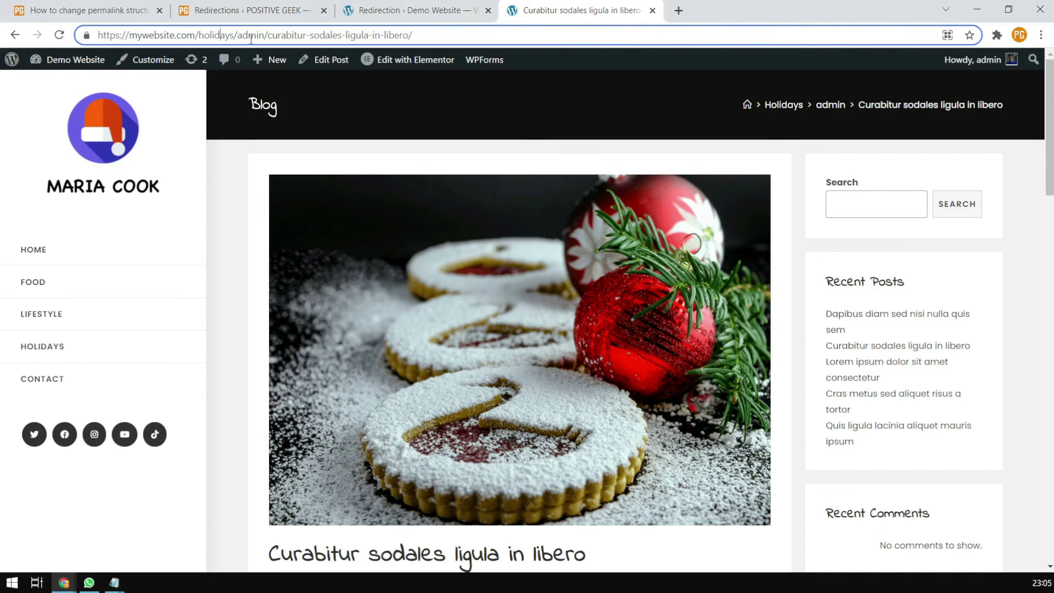
{"action": "left_click", "coordinate": [414, 6]}
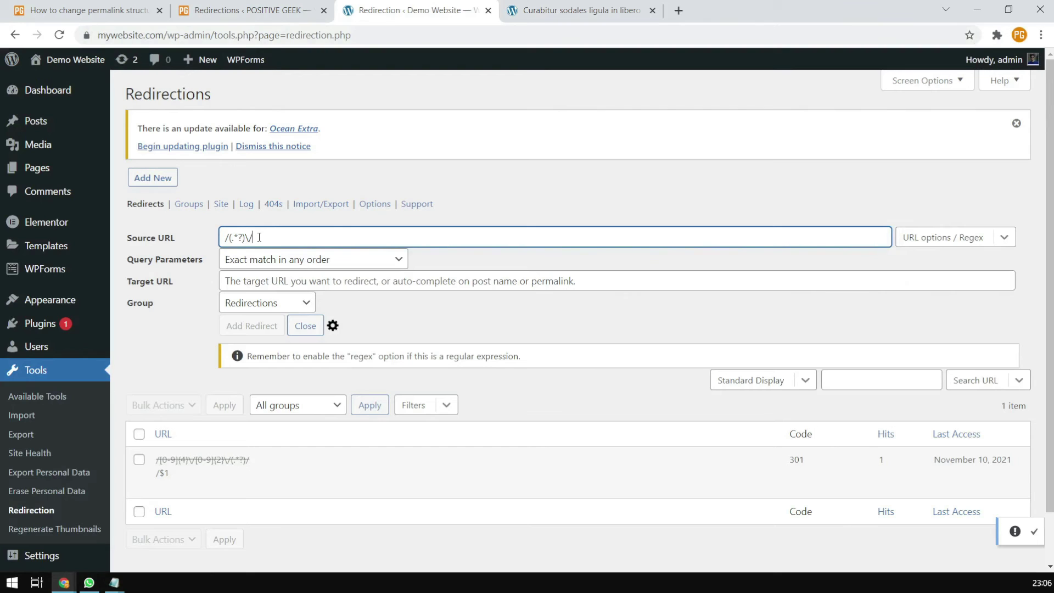
- Duplicate the category group in the source URL to match the author part, making it /(.*?)\/(.*?)\/
{"action": "left_click_drag", "start_coordinate": [256, 234], "coordinate": [162, 235]}
{"action": "left_click_drag", "start_coordinate": [253, 237], "coordinate": [229, 239]}
{"action": "key", "text": "ctrl+c"}
{"action": "left_click", "coordinate": [288, 236]}
{"action": "key", "text": "ctrl+v"}
{"action": "left_click_drag", "start_coordinate": [254, 237], "coordinate": [269, 237]}
- Append a third group for the post name and remove its final backslash, completing the source URL as /(.*?)\/(.*?)\/(.*?)/
{"action": "left_click", "coordinate": [576, 9]}
{"action": "left_click_drag", "start_coordinate": [242, 35], "coordinate": [257, 35]}
{"action": "left_click", "coordinate": [410, 11]}
{"action": "left_click", "coordinate": [295, 242]}
{"action": "key", "text": "ctrl+v"}
{"action": "left_click", "coordinate": [576, 11]}
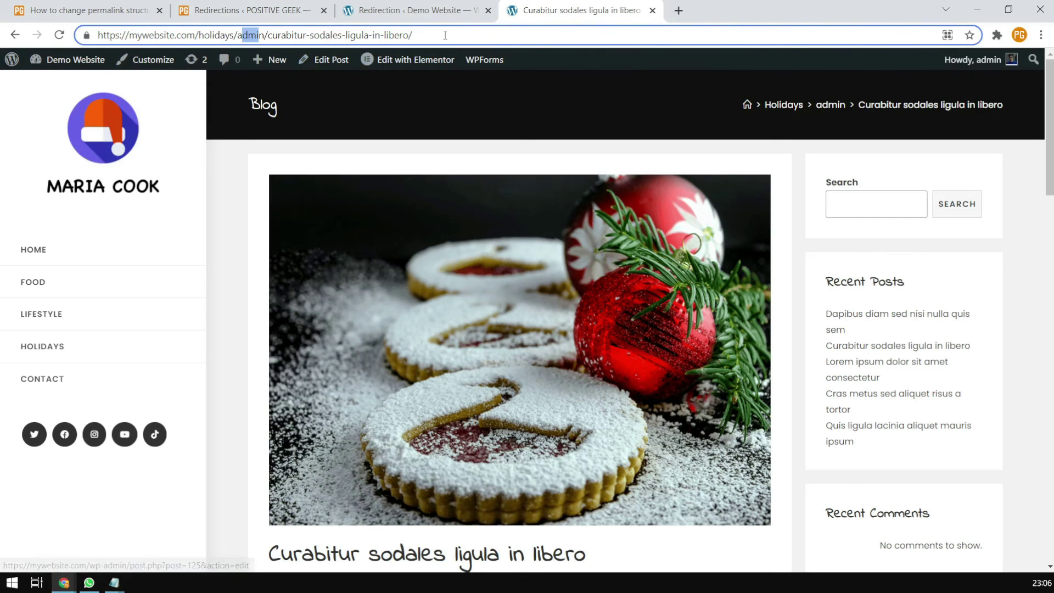
{"action": "left_click_drag", "start_coordinate": [444, 36], "coordinate": [329, 37]}
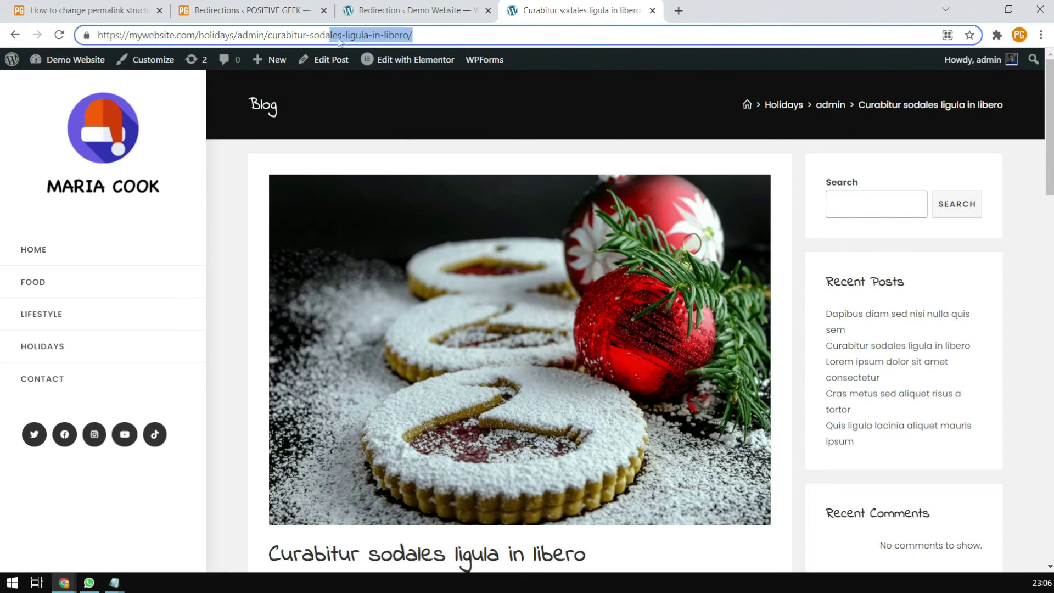
{"action": "left_click", "coordinate": [423, 11]}
{"action": "key", "text": "Left"}
{"action": "key", "text": "BackSpace"}
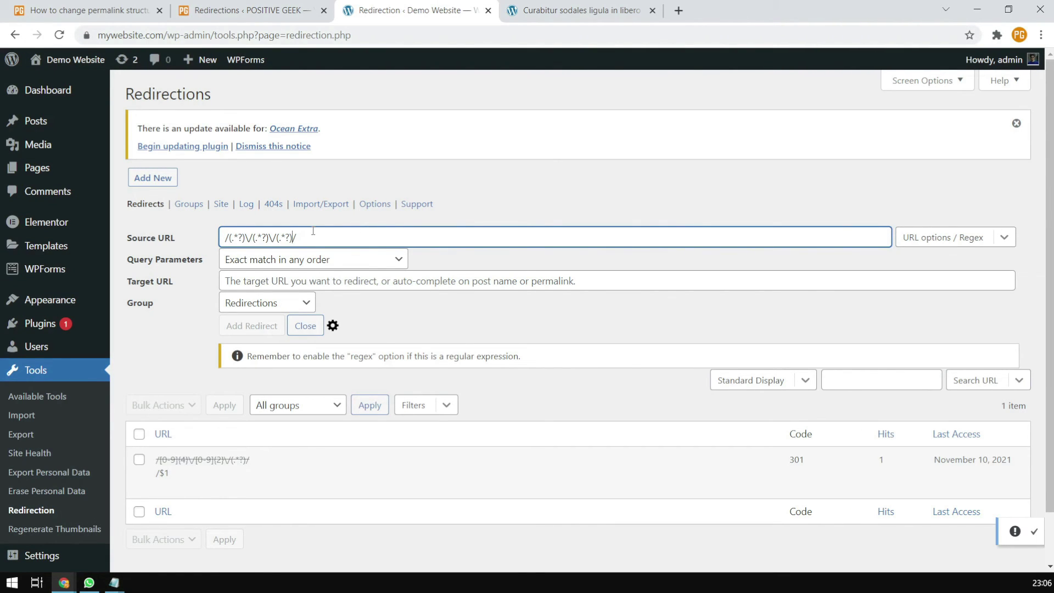
- Enable the Regex option for the new redirect's source URL
{"action": "left_click_drag", "start_coordinate": [328, 236], "coordinate": [207, 239]}
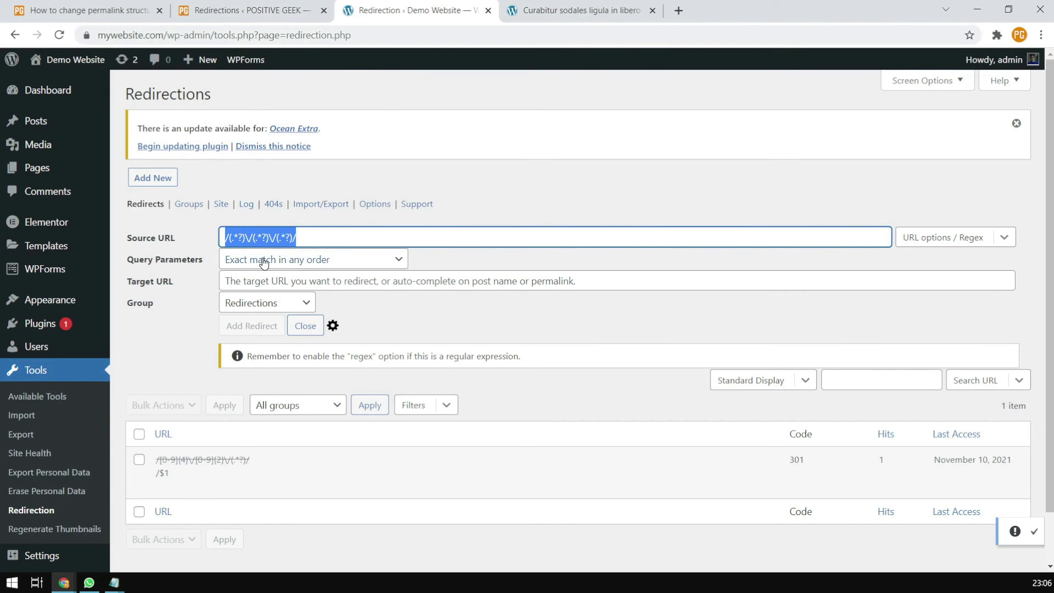
{"action": "left_click", "coordinate": [984, 239]}
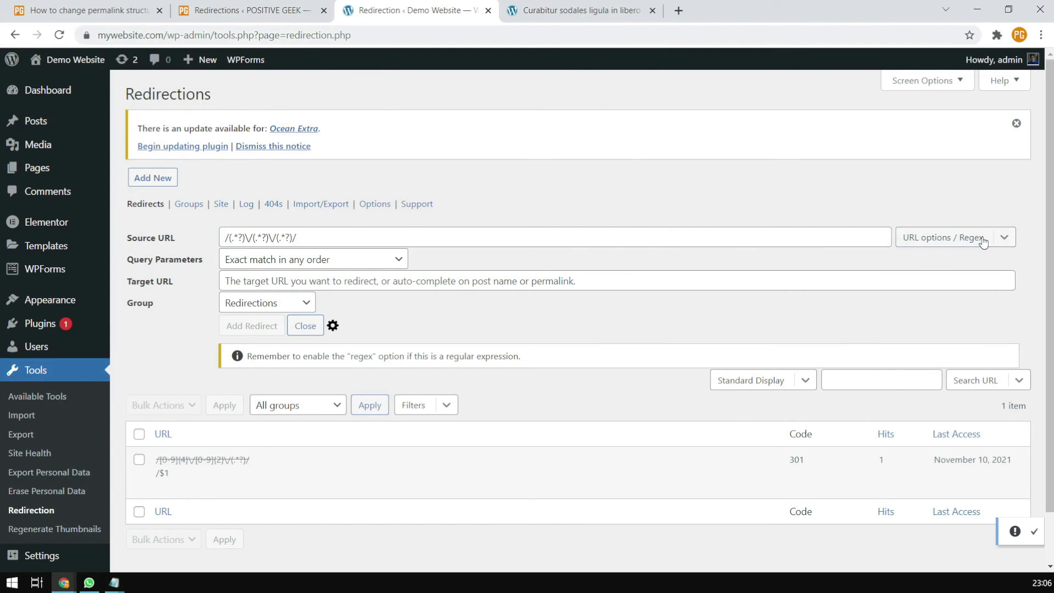
{"action": "left_click", "coordinate": [906, 267]}
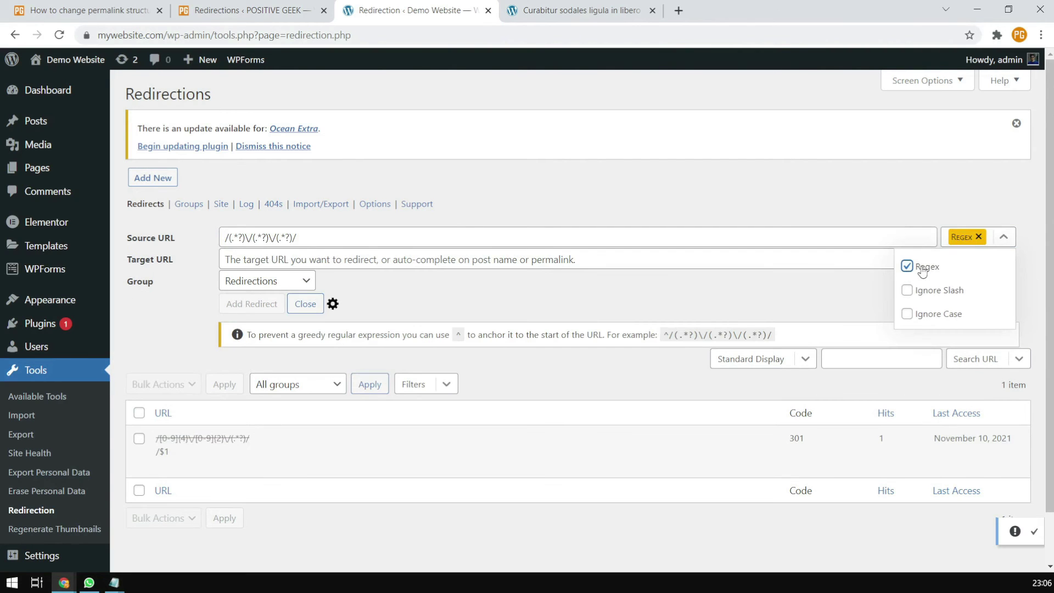
{"action": "left_click", "coordinate": [492, 302]}
{"action": "left_click", "coordinate": [300, 252]}
- Compare the existing and new permalink structures in the Scenario2 Notepad file, and return to the Redirection page in the browser
{"action": "mouse_move", "coordinate": [114, 582]}
{"action": "left_click", "coordinate": [203, 540]}
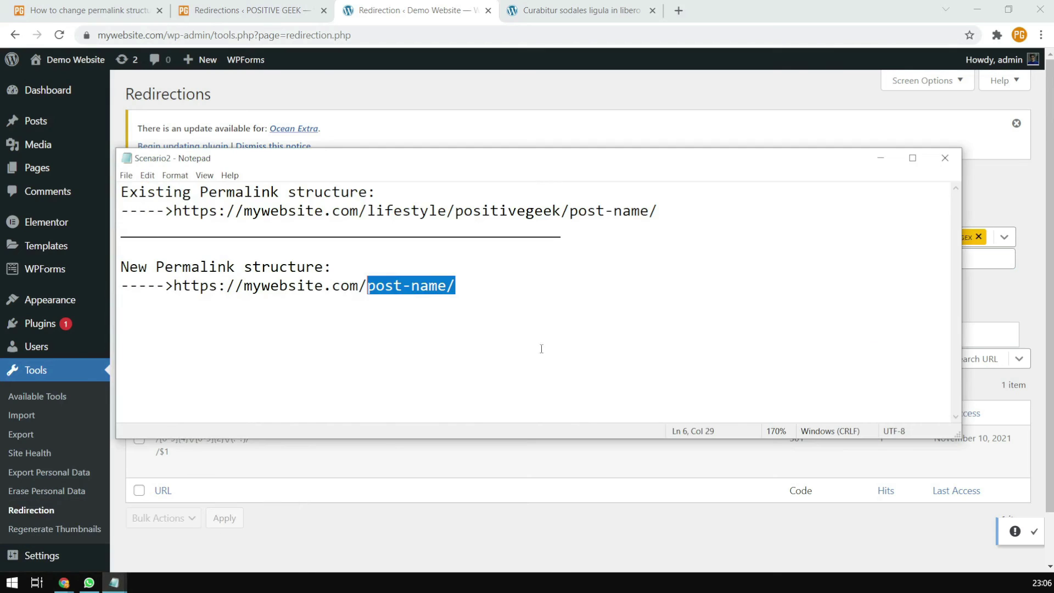
{"action": "left_click", "coordinate": [455, 287]}
{"action": "left_click_drag", "start_coordinate": [455, 286], "coordinate": [412, 288]}
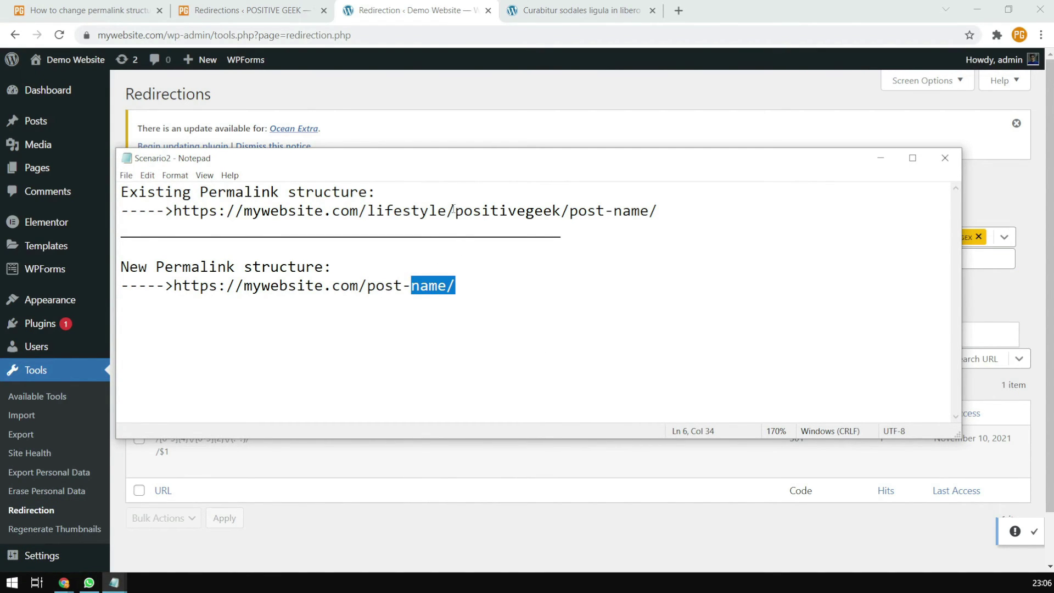
{"action": "left_click_drag", "start_coordinate": [447, 211], "coordinate": [367, 211]}
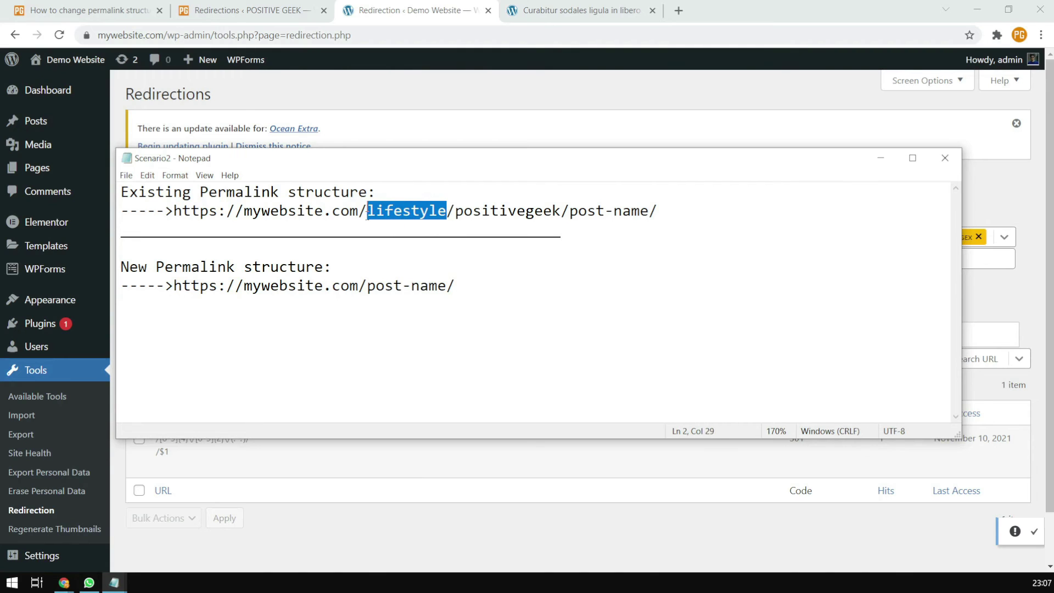
{"action": "left_click", "coordinate": [455, 287]}
{"action": "left_click_drag", "start_coordinate": [455, 287], "coordinate": [367, 287]}
{"action": "left_click", "coordinate": [389, 475]}
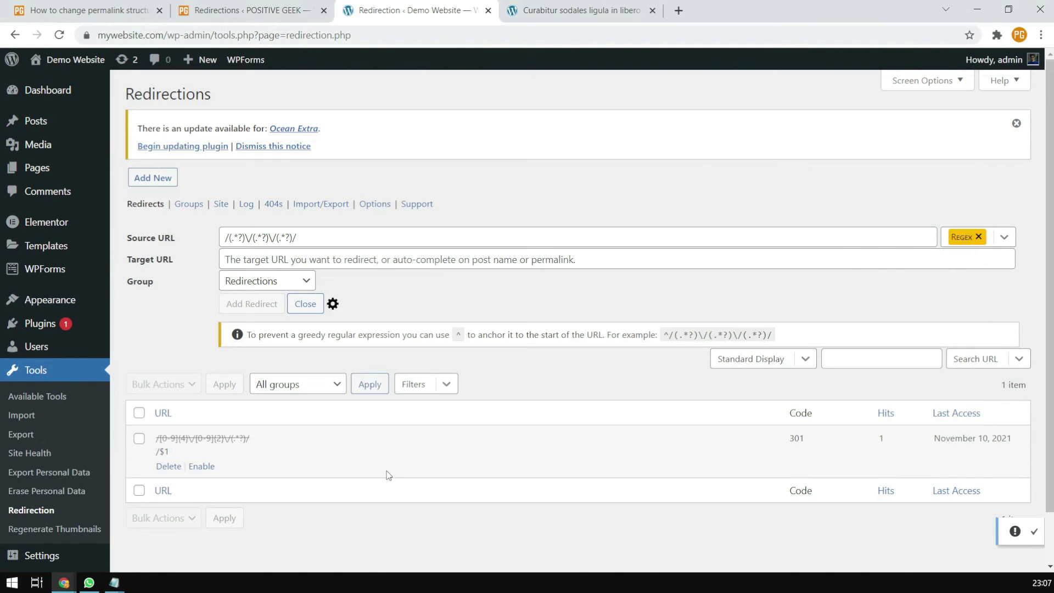
- Begin the redirect's target URL with /$
{"action": "left_click", "coordinate": [288, 258]}
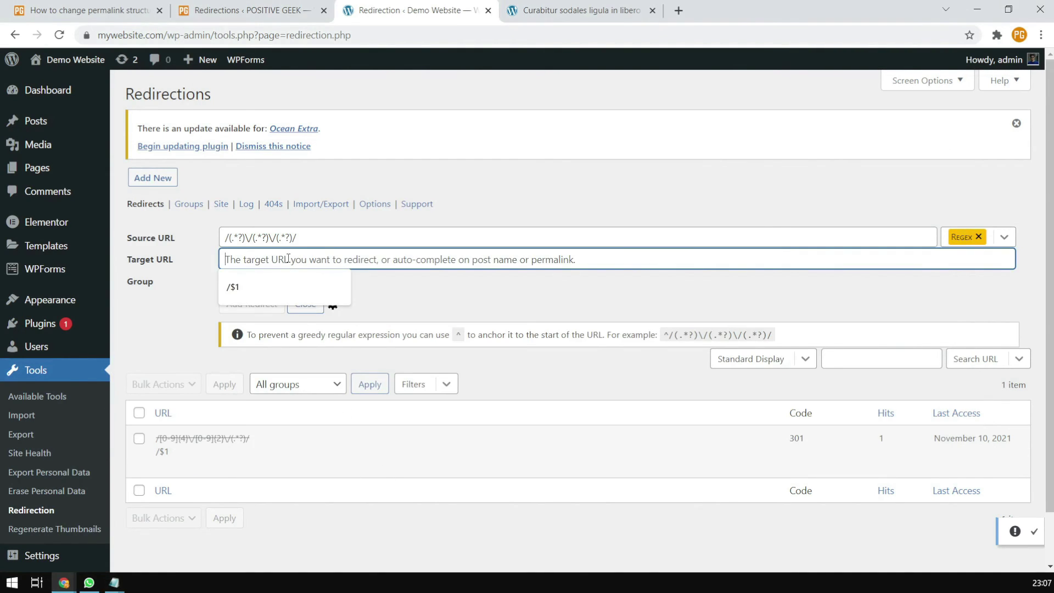
{"action": "type", "text": "/"}
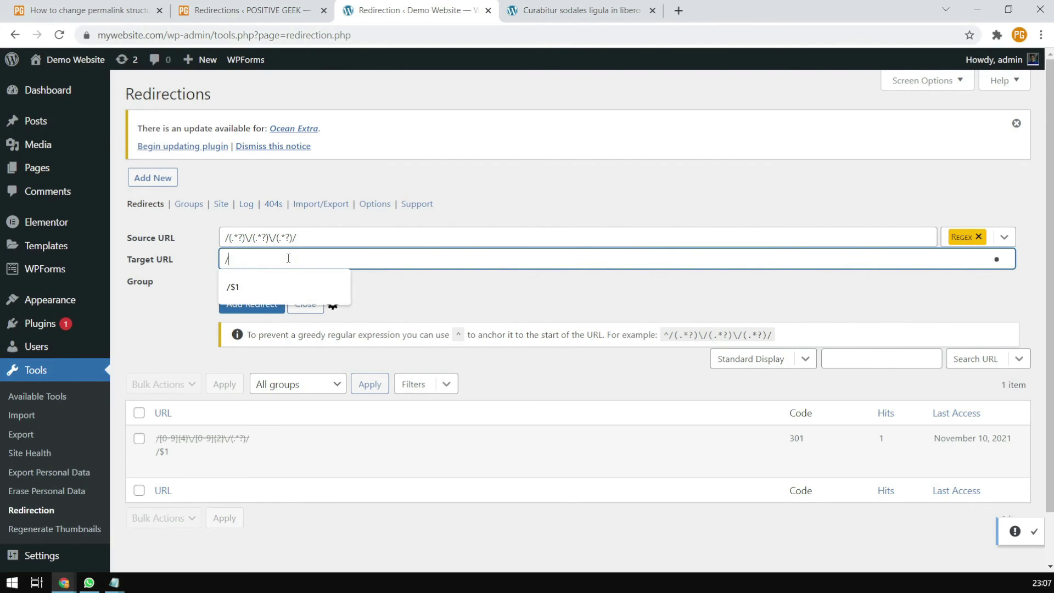
{"action": "type", "text": "$"}
- Compare the third group of the source pattern with the post-name part of the opened post's old URL
{"action": "left_click", "coordinate": [302, 231]}
{"action": "left_click_drag", "start_coordinate": [292, 237], "coordinate": [271, 238]}
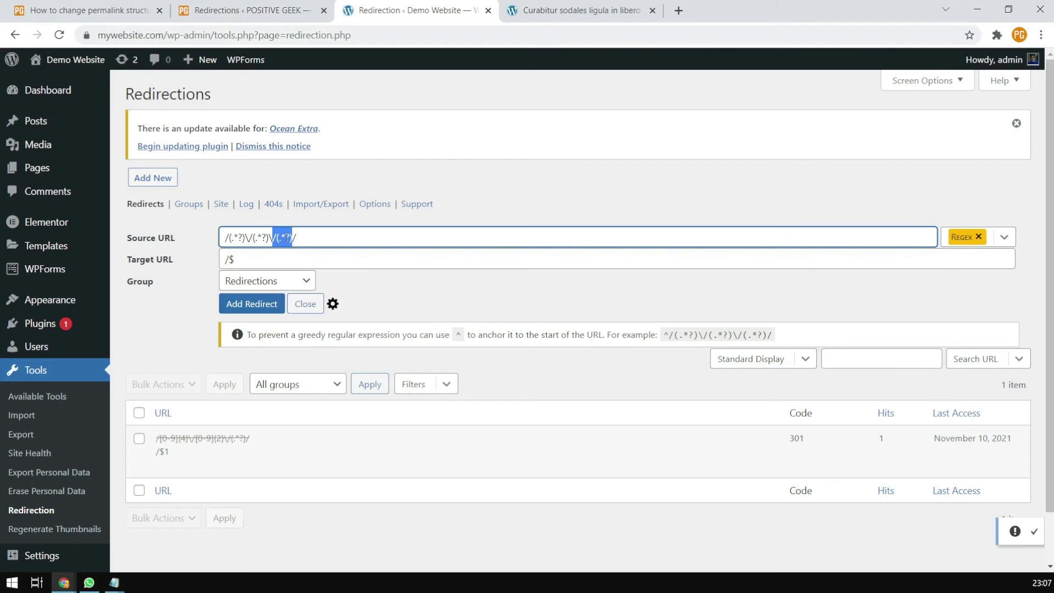
{"action": "key", "text": "ctrl+Tab"}
{"action": "left_click_drag", "start_coordinate": [267, 34], "coordinate": [386, 35]}
{"action": "left_click_drag", "start_coordinate": [198, 35], "coordinate": [444, 30]}
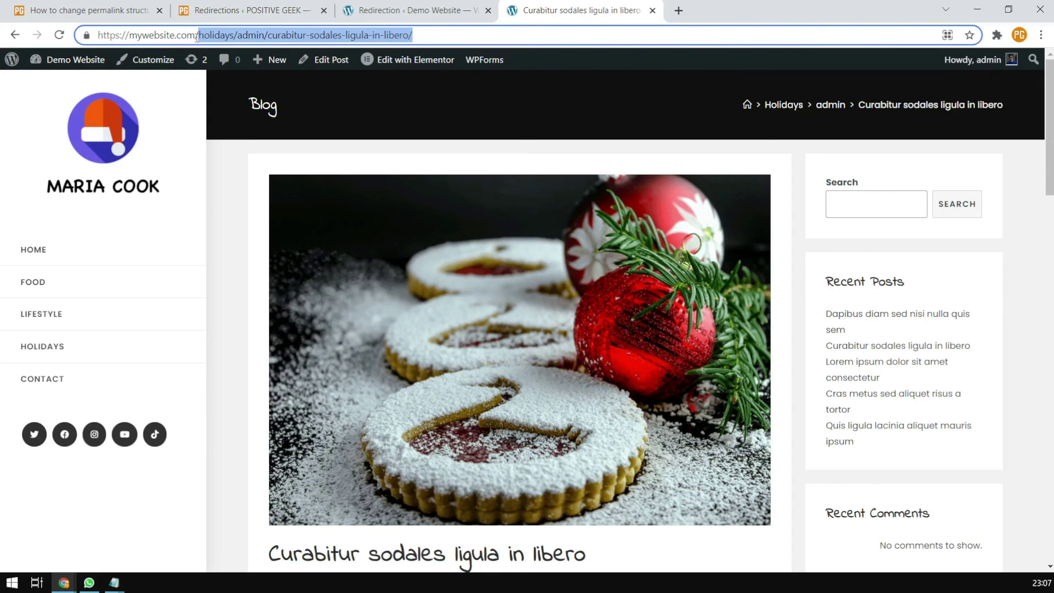
{"action": "left_click_drag", "start_coordinate": [195, 34], "coordinate": [105, 34]}
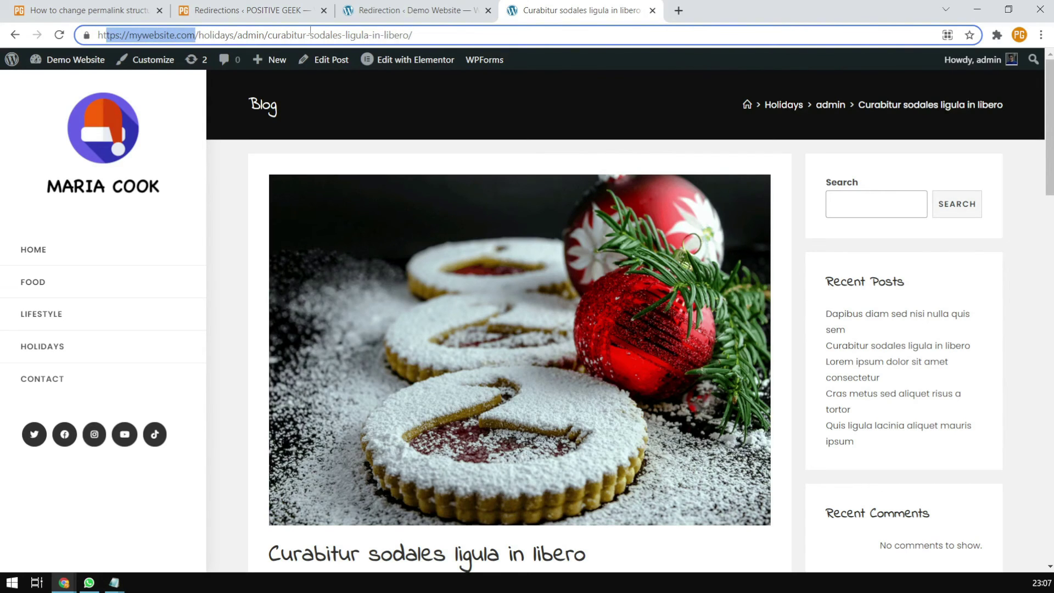
{"action": "left_click_drag", "start_coordinate": [415, 35], "coordinate": [294, 34]}
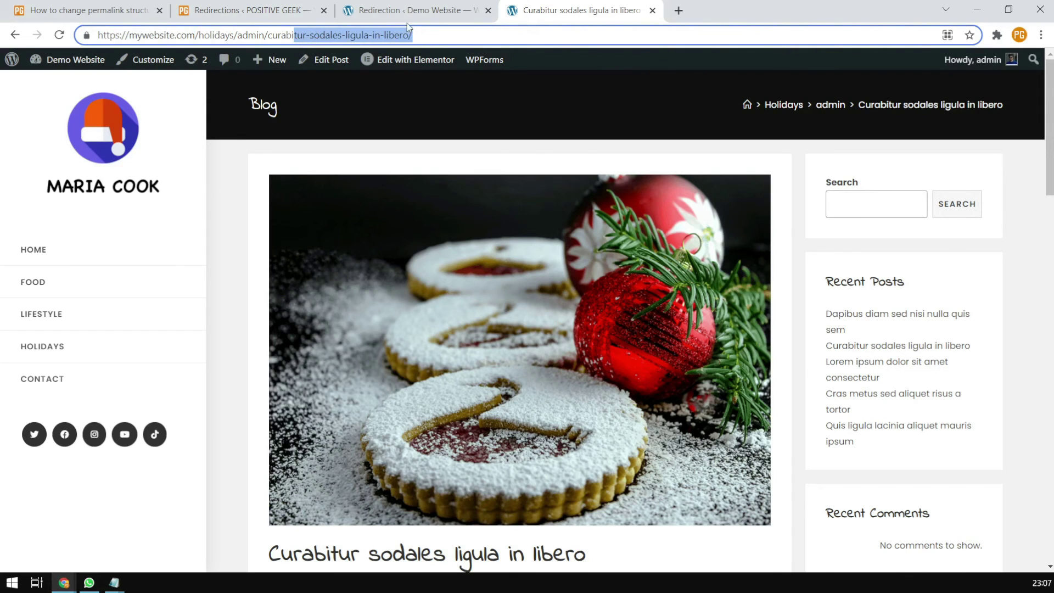
{"action": "left_click", "coordinate": [410, 15]}
{"action": "left_click_drag", "start_coordinate": [294, 237], "coordinate": [276, 237]}
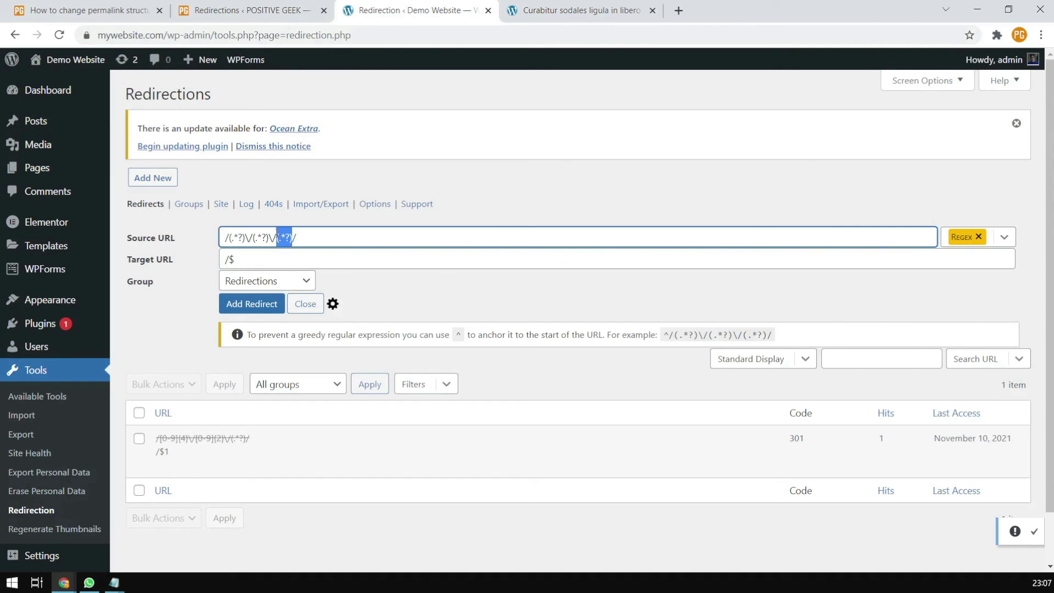
- Complete the target URL as /$3 and add the redirect
{"action": "left_click", "coordinate": [258, 259]}
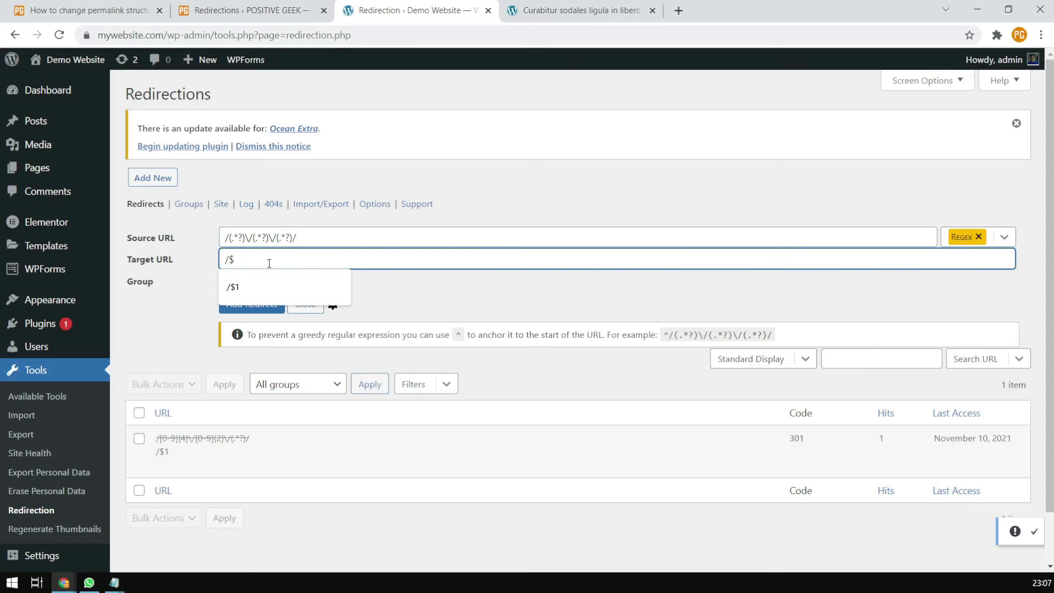
{"action": "type", "text": "1"}
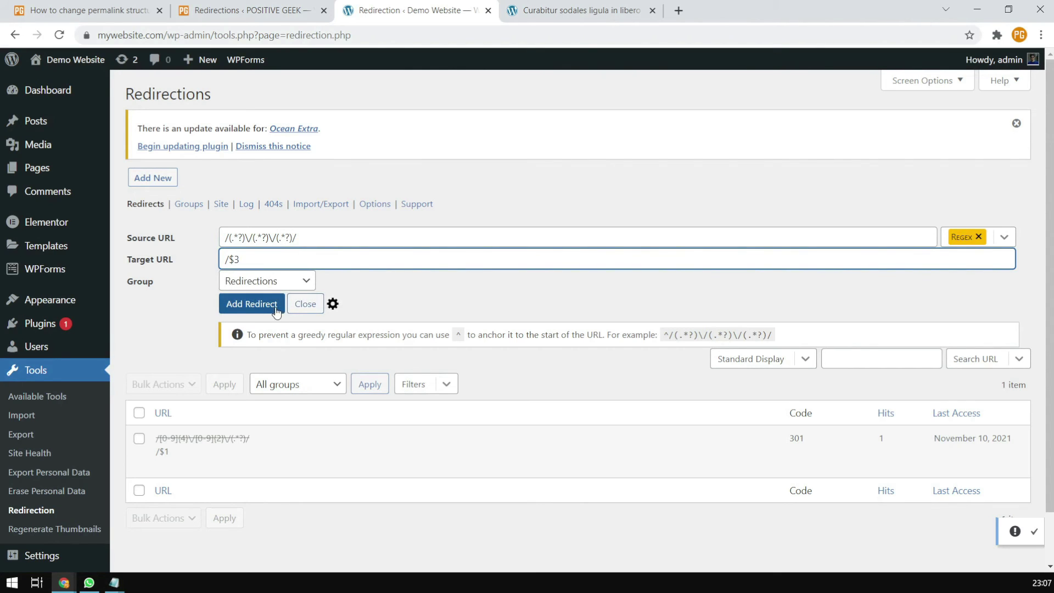
{"action": "left_click", "coordinate": [254, 309]}
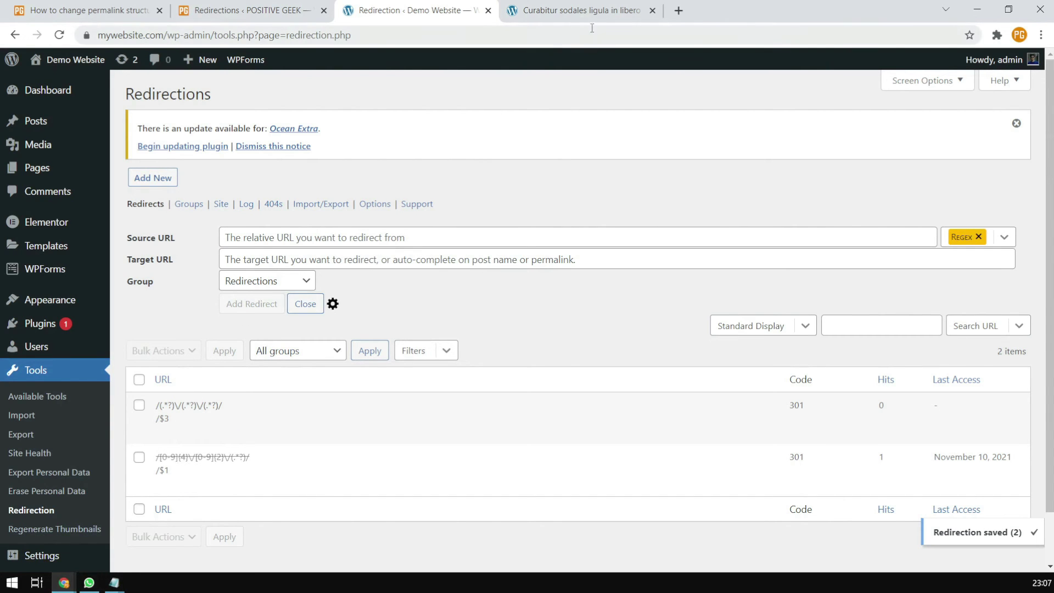
- Load the post's old category-and-author URL again in the incognito window, check the resulting address, and minimize that window
{"action": "left_click", "coordinate": [549, 10]}
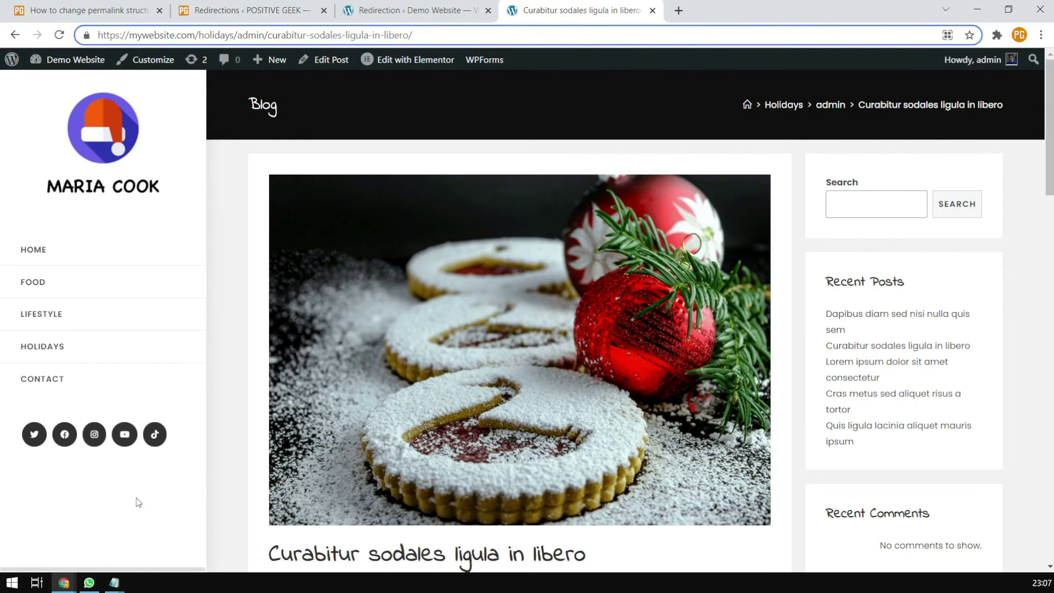
{"action": "mouse_move", "coordinate": [63, 582]}
{"action": "left_click", "coordinate": [219, 513]}
{"action": "left_click", "coordinate": [417, 34]}
{"action": "key", "text": "Return"}
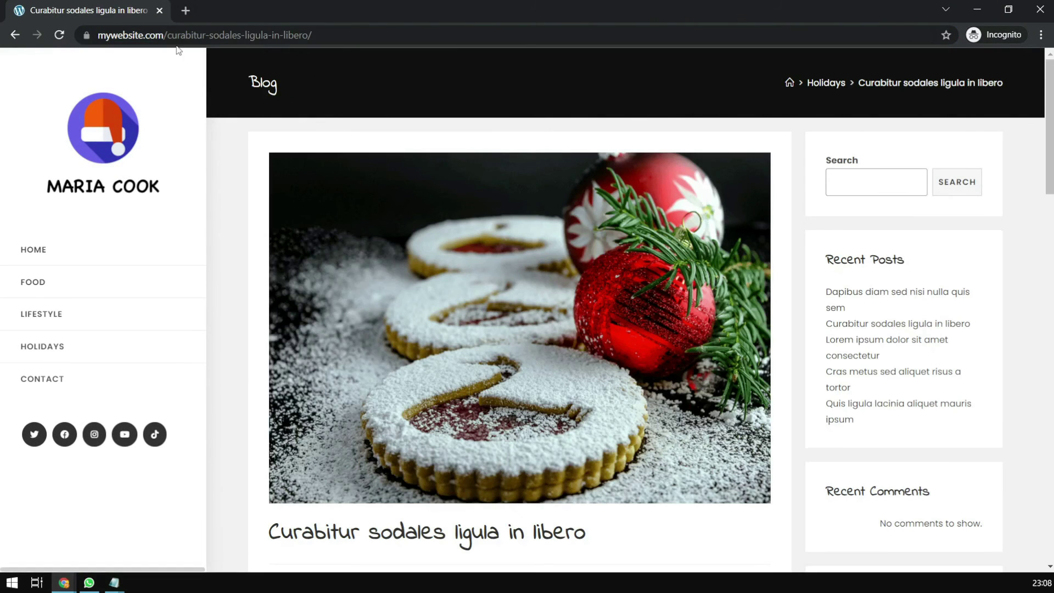
{"action": "left_click_drag", "start_coordinate": [168, 35], "coordinate": [349, 35]}
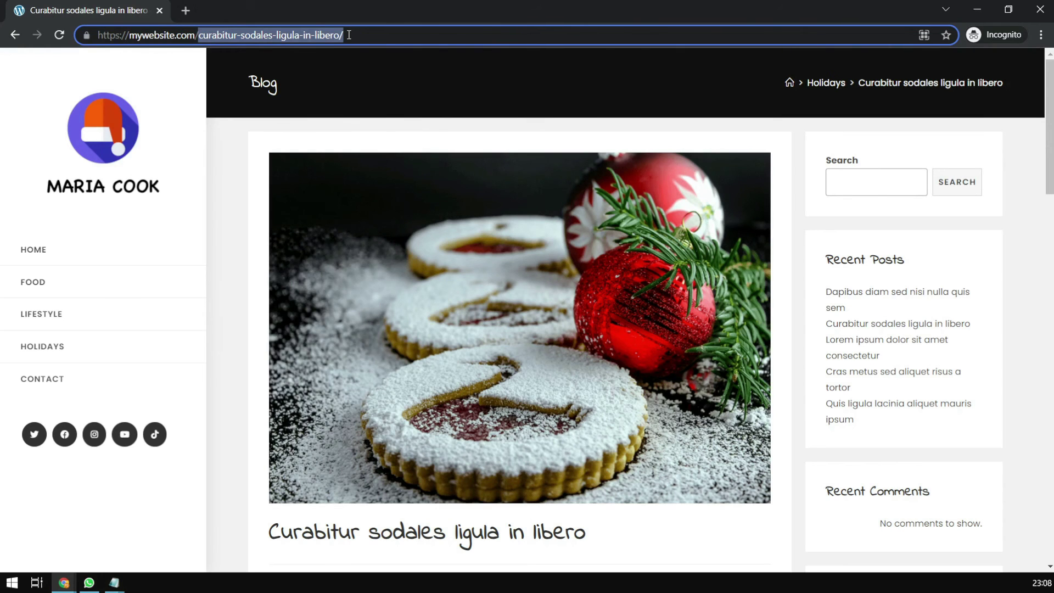
{"action": "left_click", "coordinate": [984, 11]}
- Change the site's permalinks to the custom structure /%category%/%postname%/ and save the settings
{"action": "left_click", "coordinate": [449, 12]}
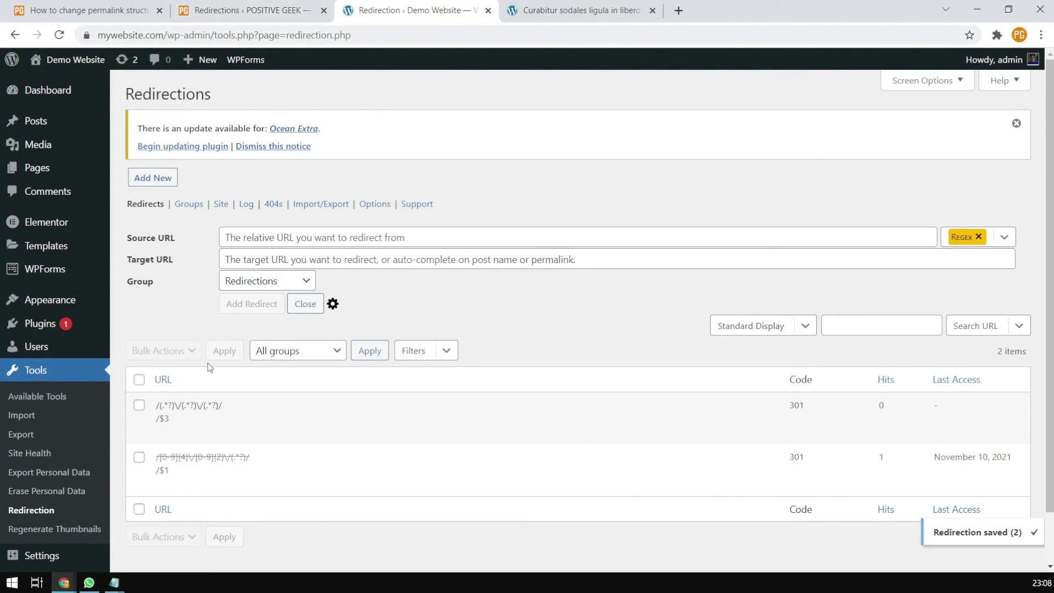
{"action": "scroll", "coordinate": [207, 363], "scroll_direction": "down", "scroll_amount": 1}
{"action": "mouse_move", "coordinate": [65, 500]}
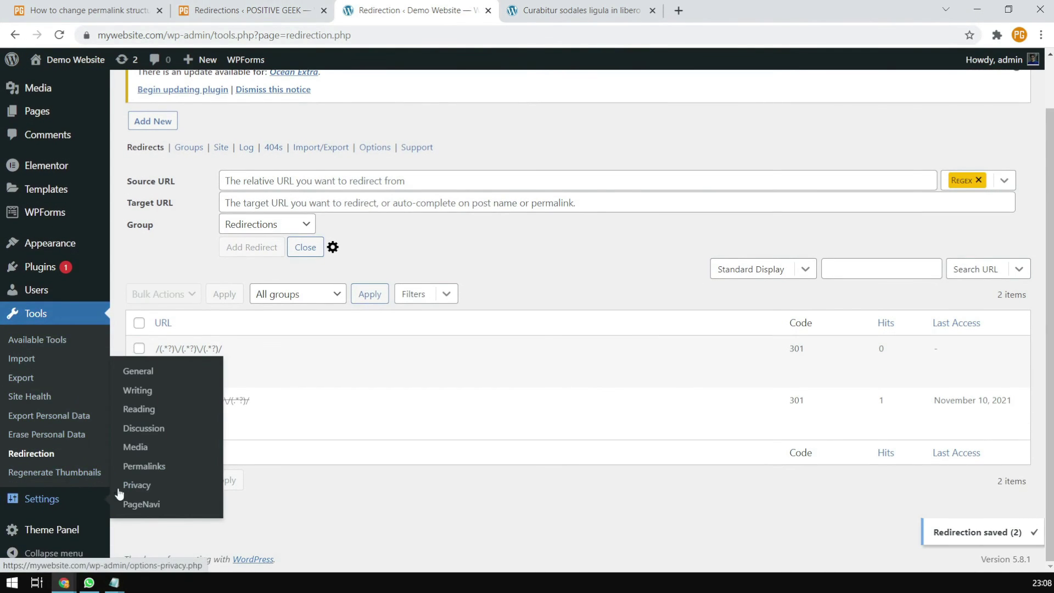
{"action": "left_click", "coordinate": [144, 471]}
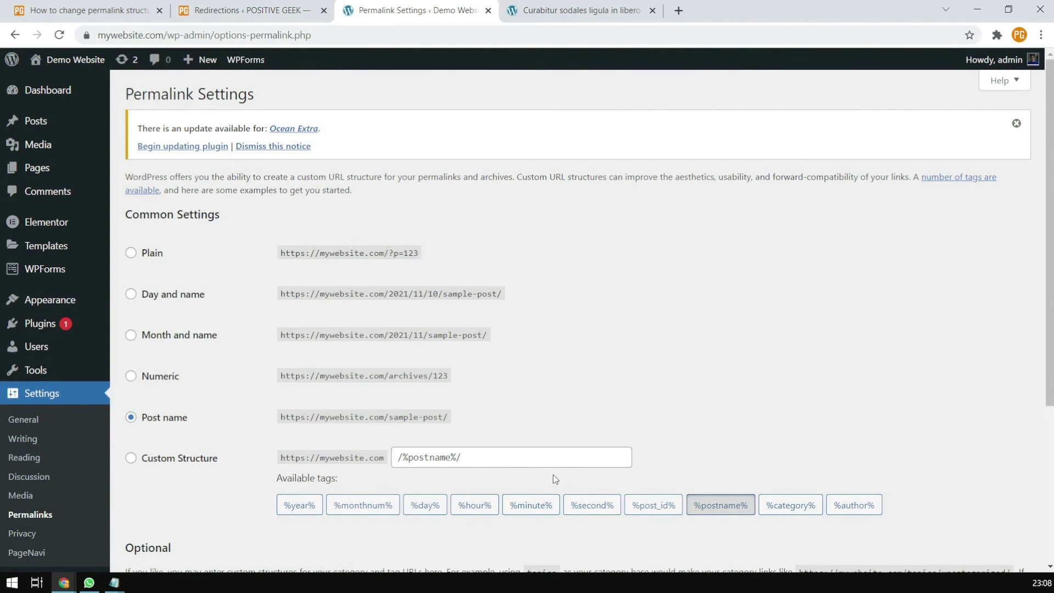
{"action": "left_click", "coordinate": [397, 460]}
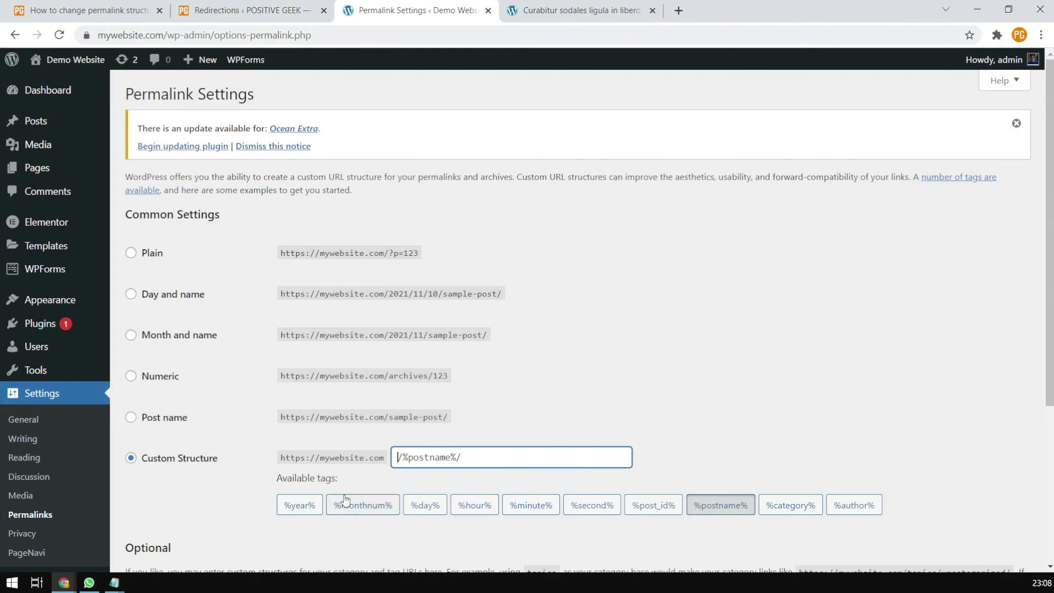
{"action": "left_click", "coordinate": [798, 511]}
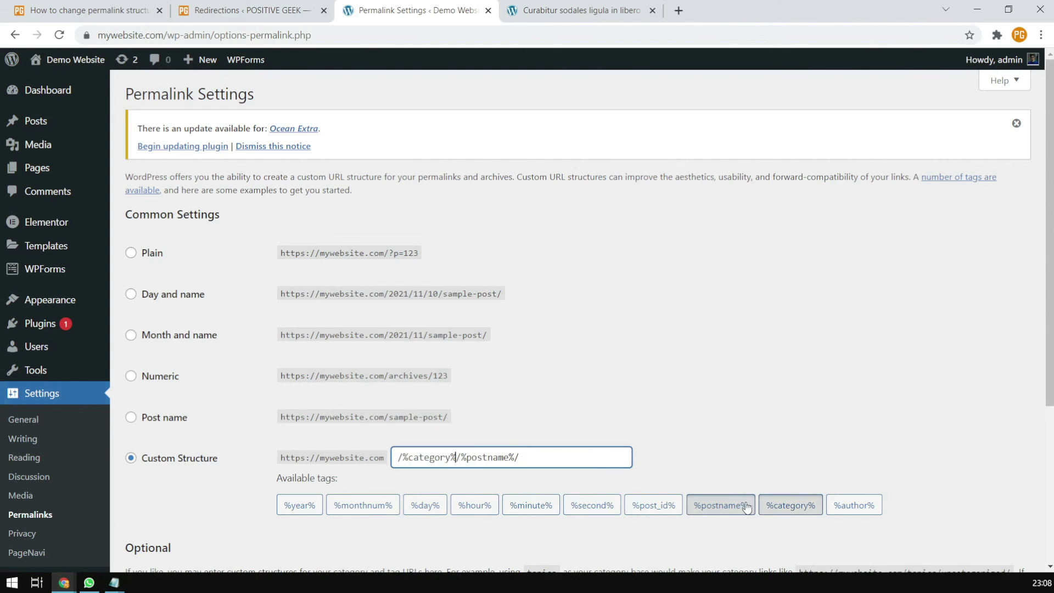
{"action": "scroll", "coordinate": [234, 476], "scroll_direction": "down", "scroll_amount": 4}
{"action": "left_click", "coordinate": [165, 474]}
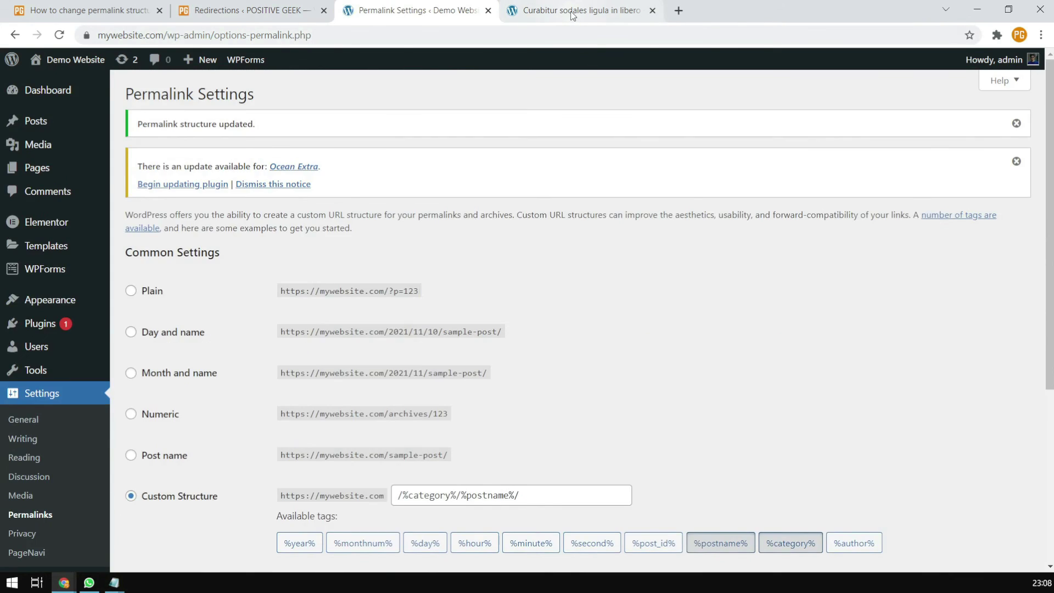
{"action": "left_click", "coordinate": [572, 11]}
{"action": "left_click", "coordinate": [434, 10]}
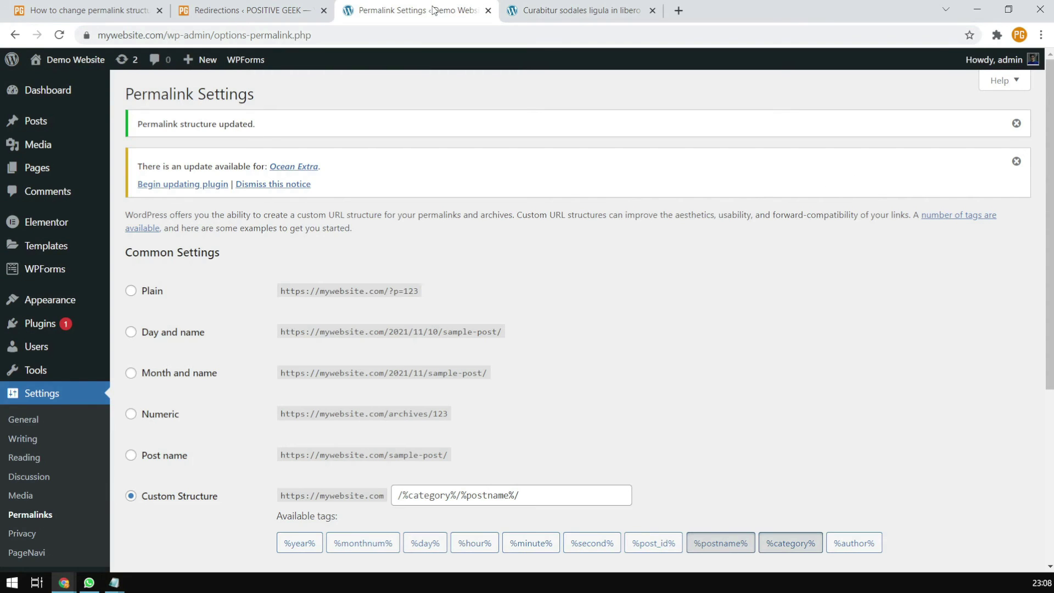
{"action": "left_click", "coordinate": [514, 15]}
{"action": "scroll", "coordinate": [420, 380], "scroll_direction": "down", "scroll_amount": 5}
{"action": "scroll", "coordinate": [420, 381], "scroll_direction": "up", "scroll_amount": 5}
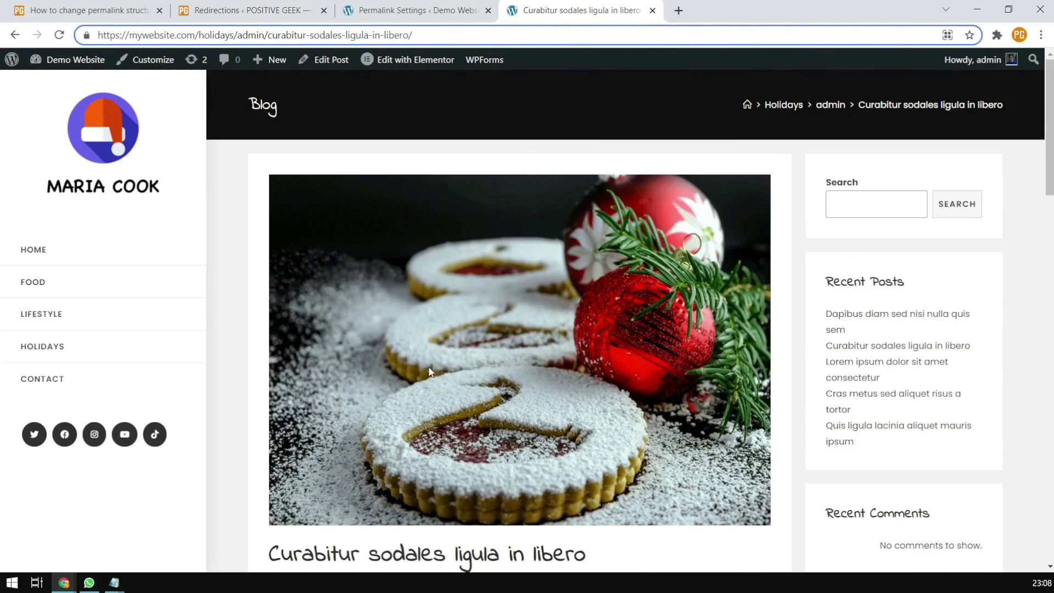
- Open the site's home page in a new tab, open the post "Dapibus diam sed nisi nulla quis sem", and check its URL structure
{"action": "left_click", "coordinate": [417, 10]}
{"action": "mouse_move", "coordinate": [69, 61]}
{"action": "left_click", "coordinate": [74, 82], "text": "ctrl"}
{"action": "left_click", "coordinate": [735, 10]}
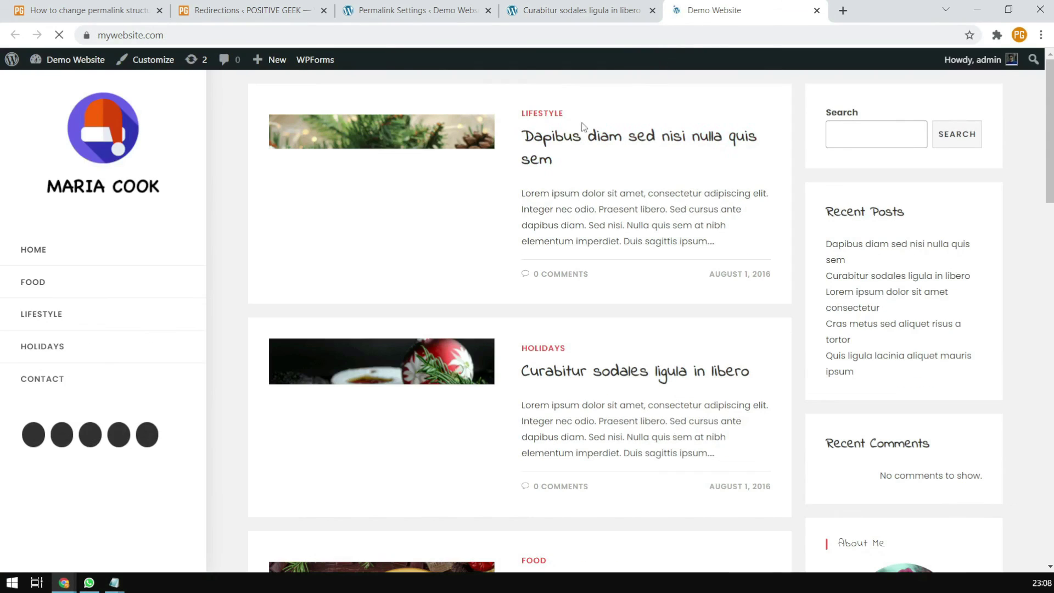
{"action": "left_click", "coordinate": [566, 141]}
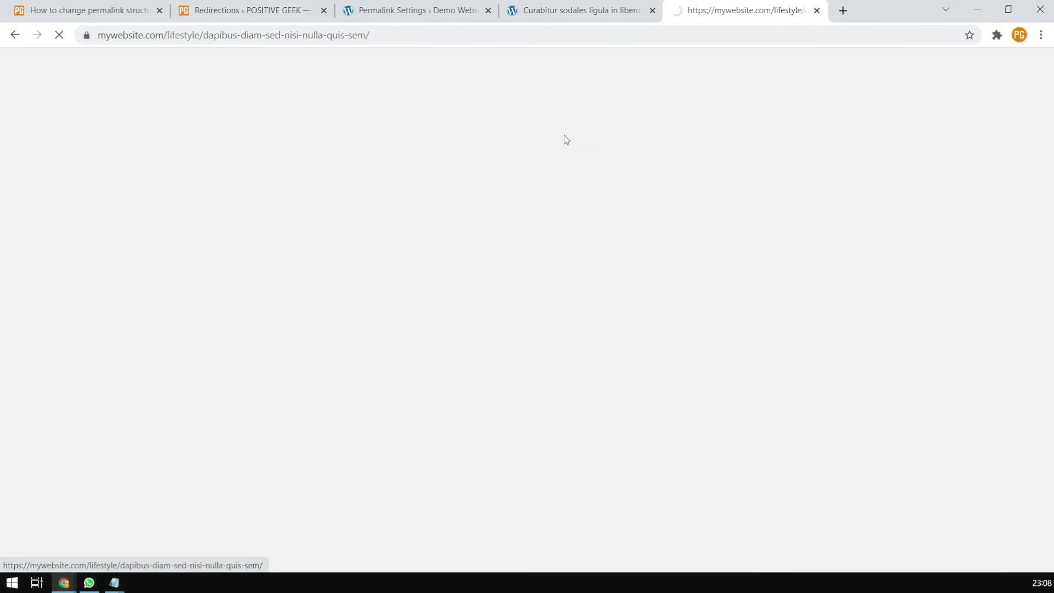
{"action": "left_click_drag", "start_coordinate": [196, 35], "coordinate": [258, 35]}
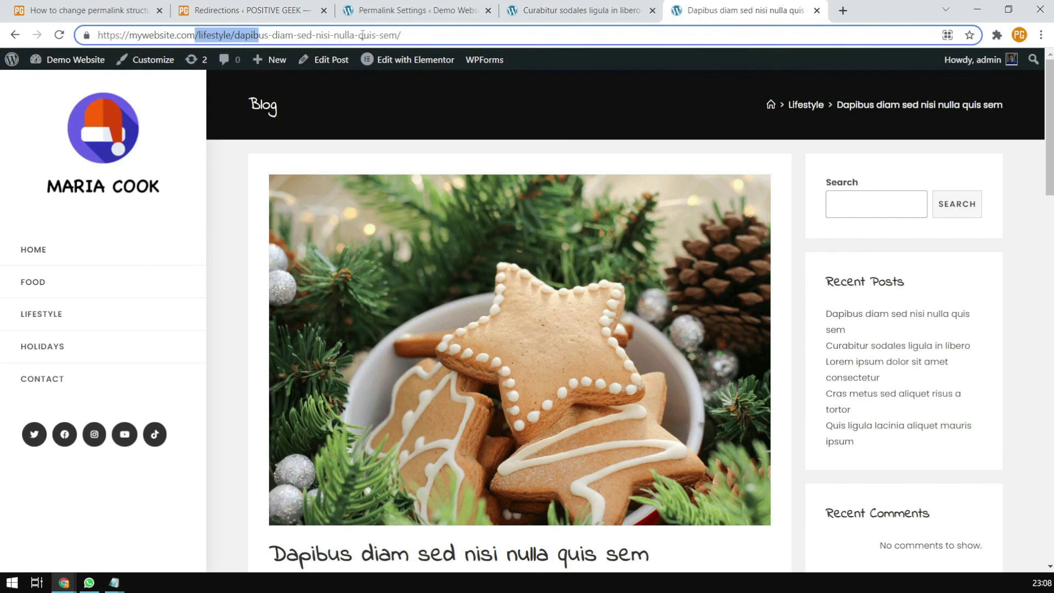
- Return to the Redirection rules and open the category-and-author redirect for editing
{"action": "left_click", "coordinate": [415, 12]}
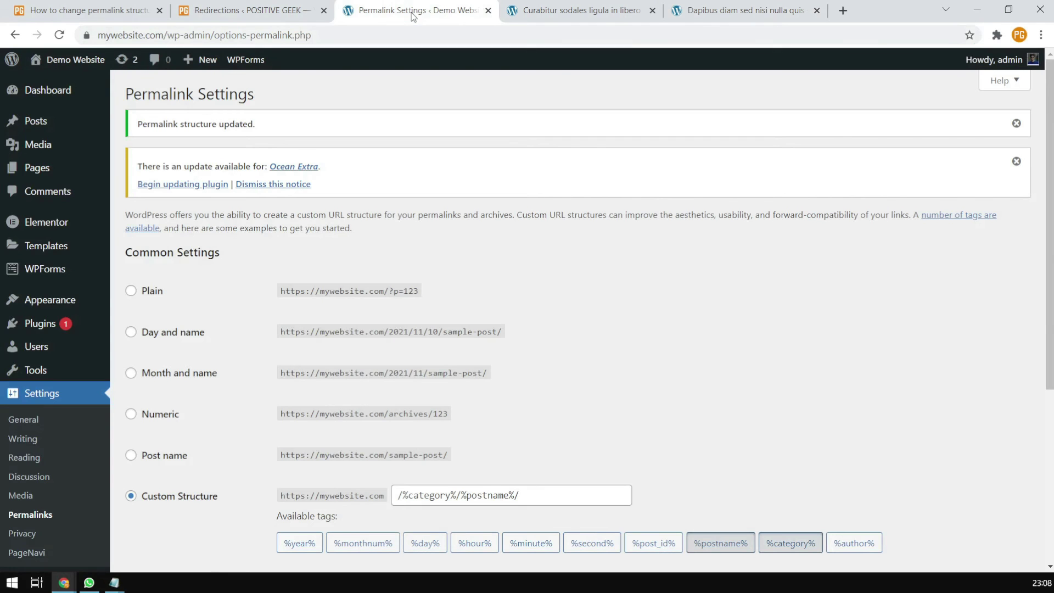
{"action": "left_click", "coordinate": [582, 12]}
{"action": "left_click", "coordinate": [411, 12]}
{"action": "mouse_move", "coordinate": [34, 369]}
{"action": "left_click", "coordinate": [152, 490]}
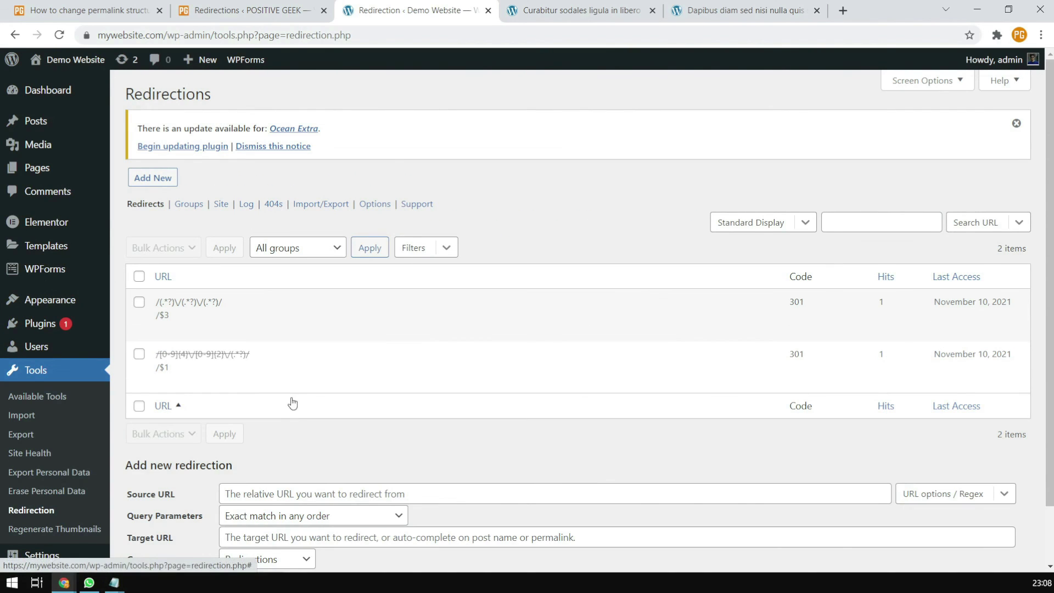
{"action": "left_click", "coordinate": [163, 332]}
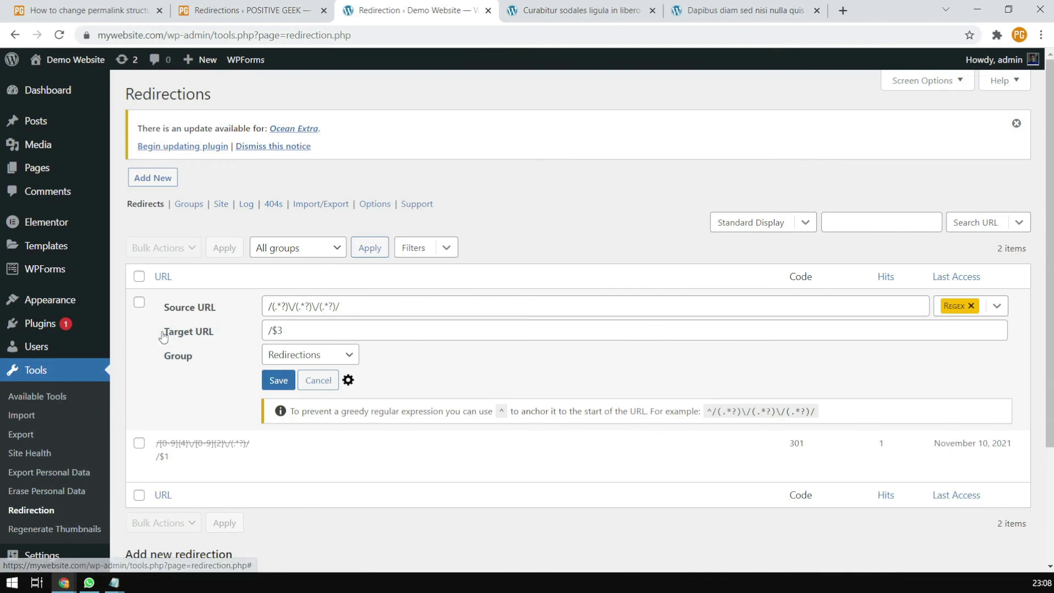
- Check the category part of the old post URL, set the redirect's target URL to /$1/$3, and save it
{"action": "left_click", "coordinate": [573, 10]}
{"action": "left_click_drag", "start_coordinate": [204, 35], "coordinate": [231, 36]}
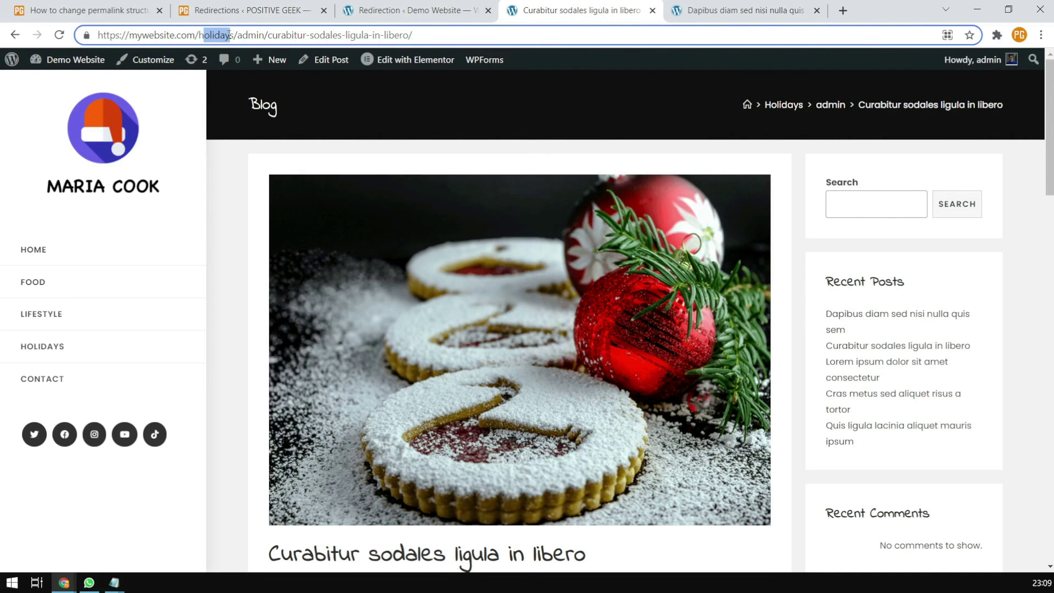
{"action": "left_click", "coordinate": [435, 12]}
{"action": "left_click", "coordinate": [272, 331]}
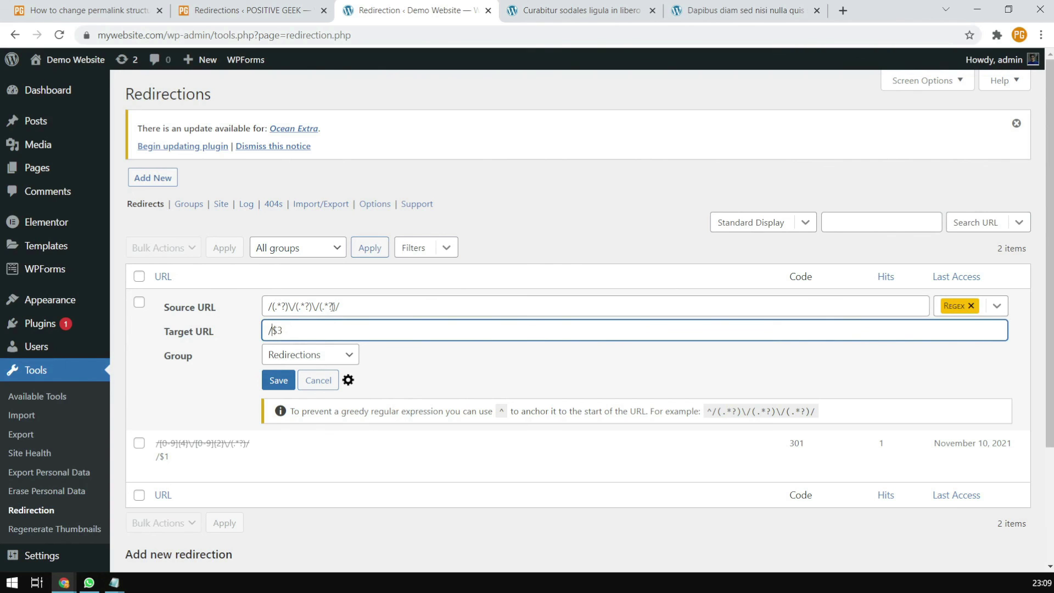
{"action": "type", "text": "$1/"}
{"action": "left_click_drag", "start_coordinate": [281, 331], "coordinate": [272, 331]}
{"action": "left_click", "coordinate": [294, 330]}
{"action": "left_click", "coordinate": [278, 388]}
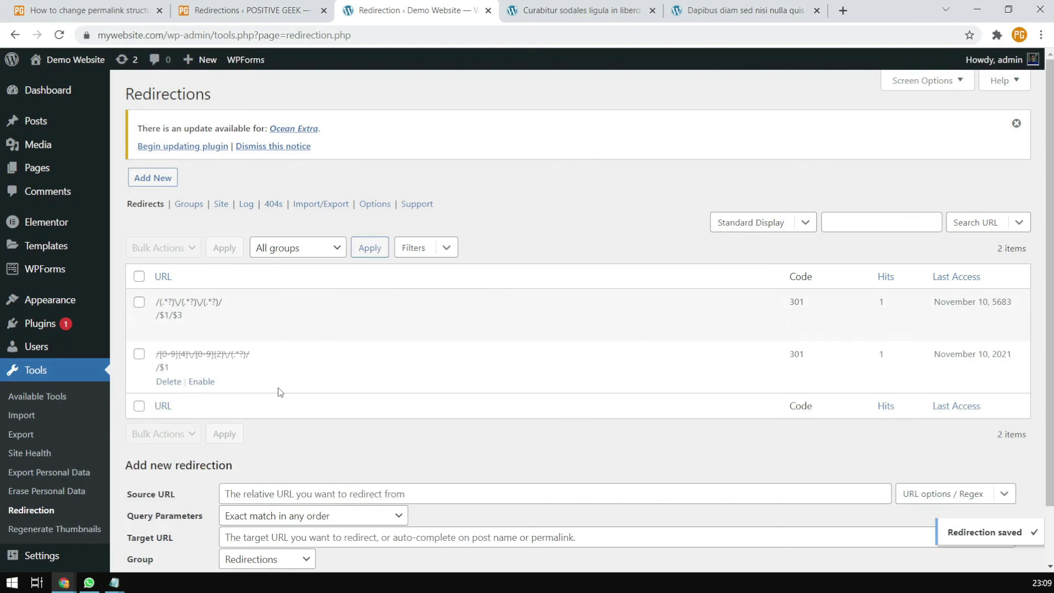
{"action": "left_click", "coordinate": [574, 10]}
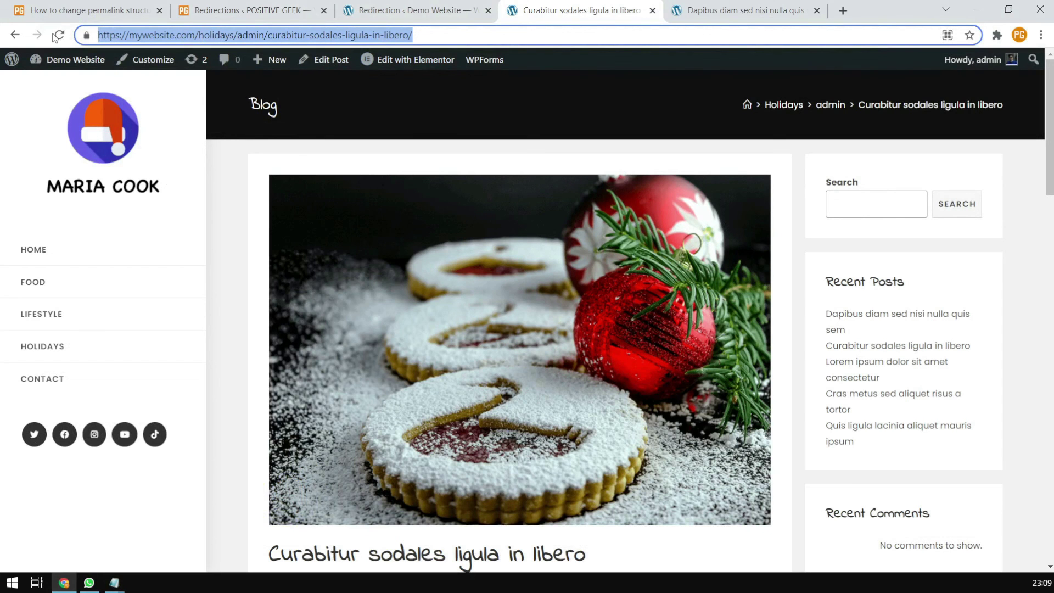
{"action": "left_click", "coordinate": [1041, 35]}
{"action": "left_click", "coordinate": [985, 81]}
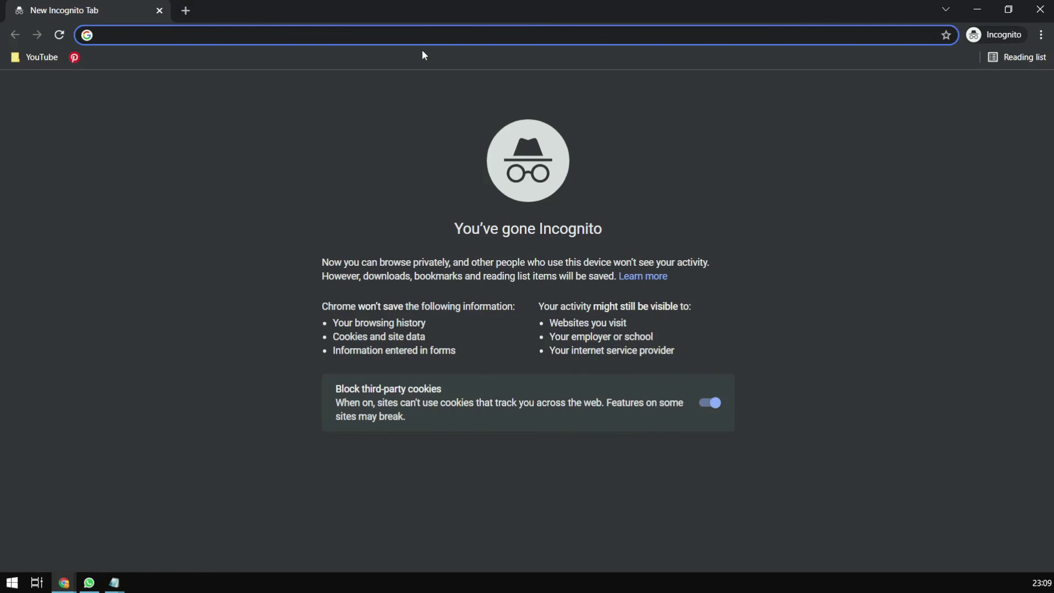
{"action": "type", "text": "https://mywebsite.com/holidays/admin/curabitur-sodales-ligula-in-libero/"}
{"action": "key", "text": "Return"}
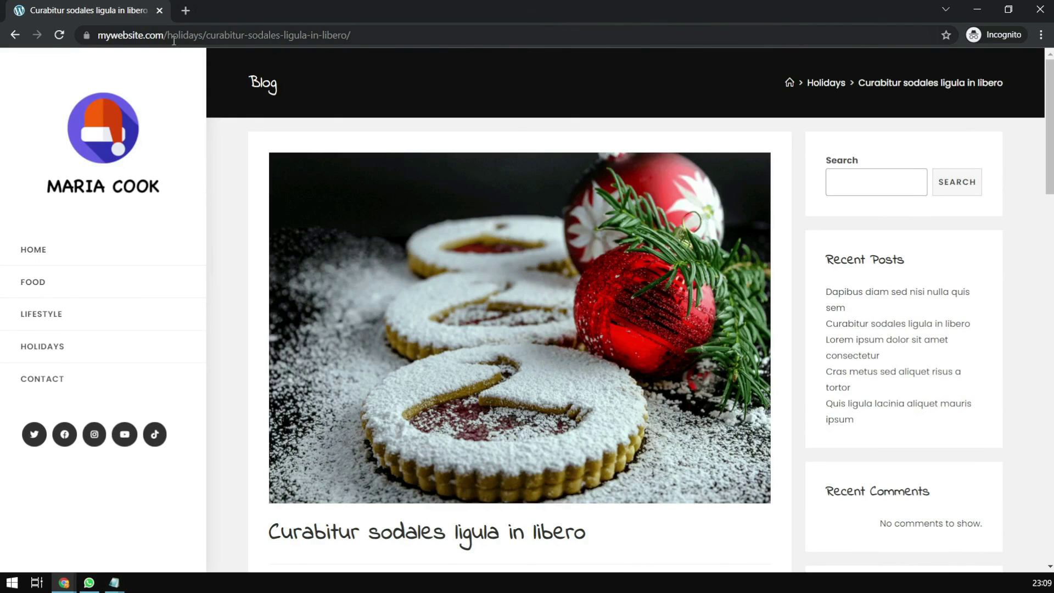
{"action": "left_click_drag", "start_coordinate": [168, 36], "coordinate": [204, 37]}
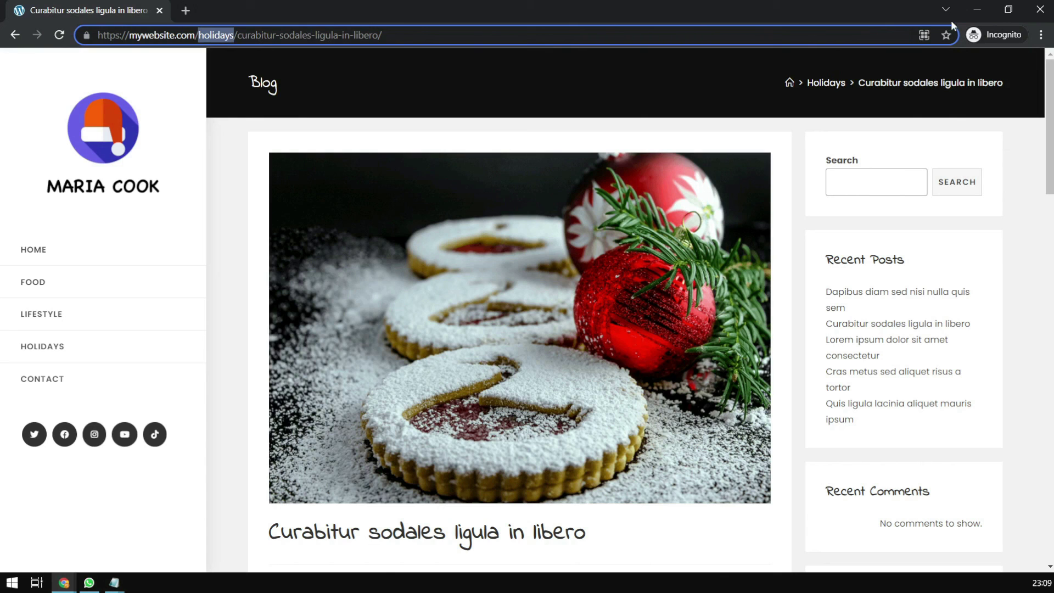
{"action": "left_click", "coordinate": [977, 9]}
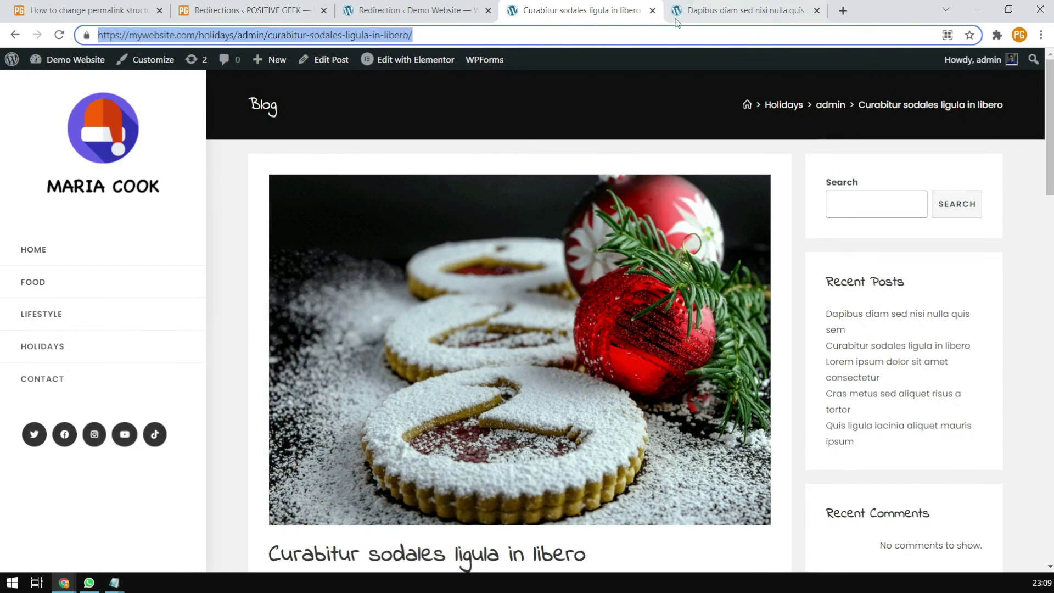
{"action": "left_click", "coordinate": [439, 15]}
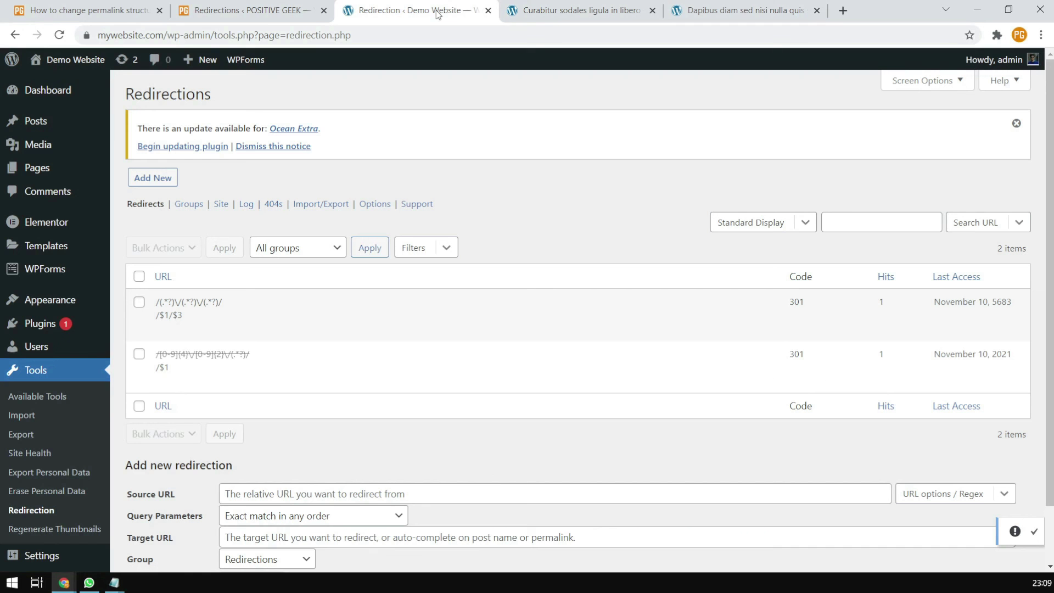
{"action": "left_click", "coordinate": [613, 17]}
{"action": "scroll", "coordinate": [488, 341], "scroll_direction": "down", "scroll_amount": 10}
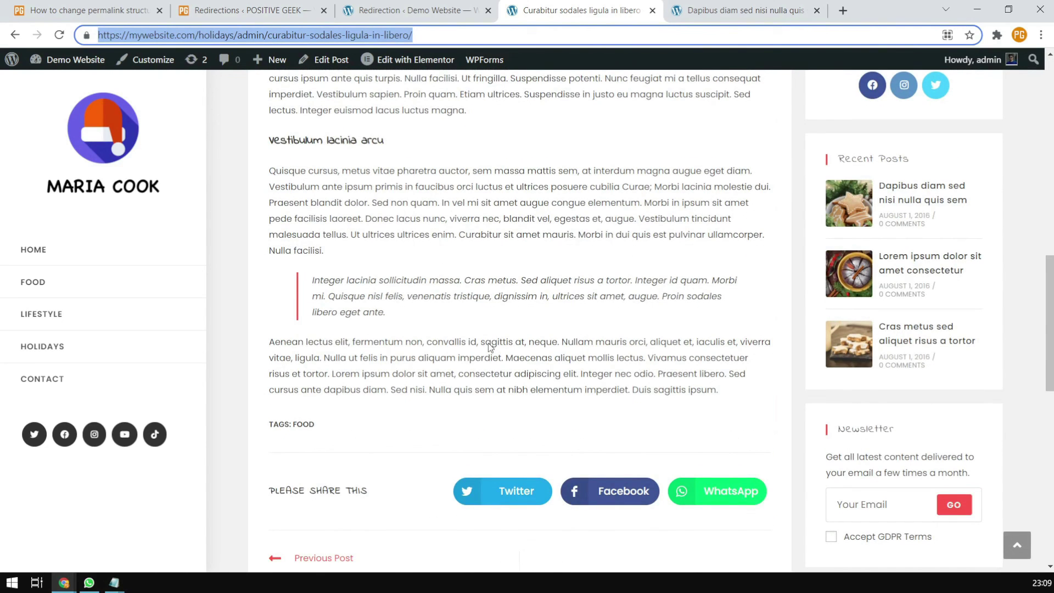
{"action": "scroll", "coordinate": [488, 342], "scroll_direction": "up", "scroll_amount": 10}
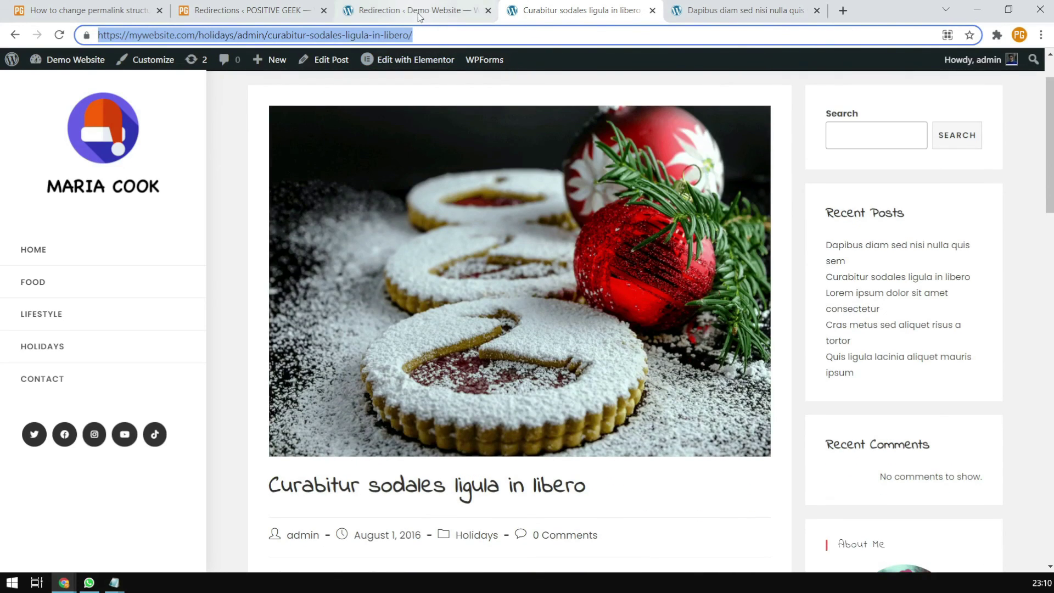
- Open the list of all posts in the demo site's admin area
{"action": "left_click", "coordinate": [420, 16]}
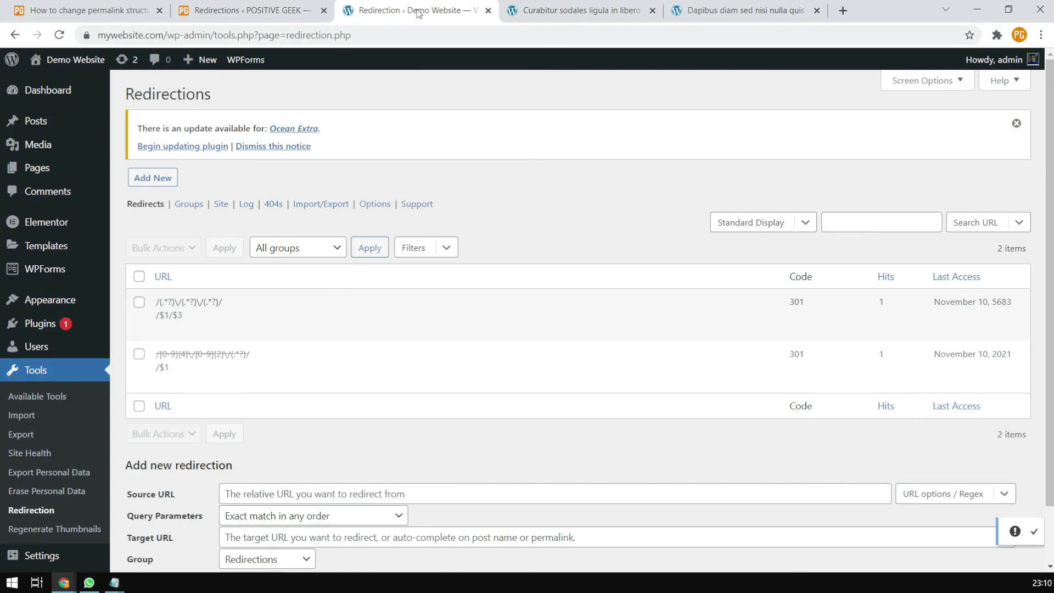
{"action": "mouse_move", "coordinate": [86, 159]}
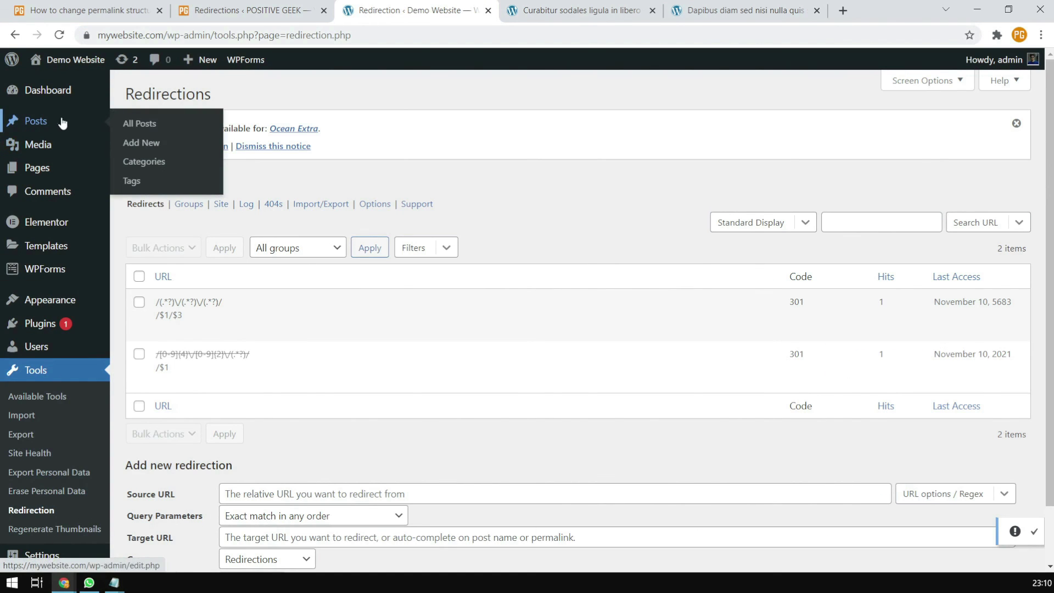
{"action": "left_click", "coordinate": [158, 123]}
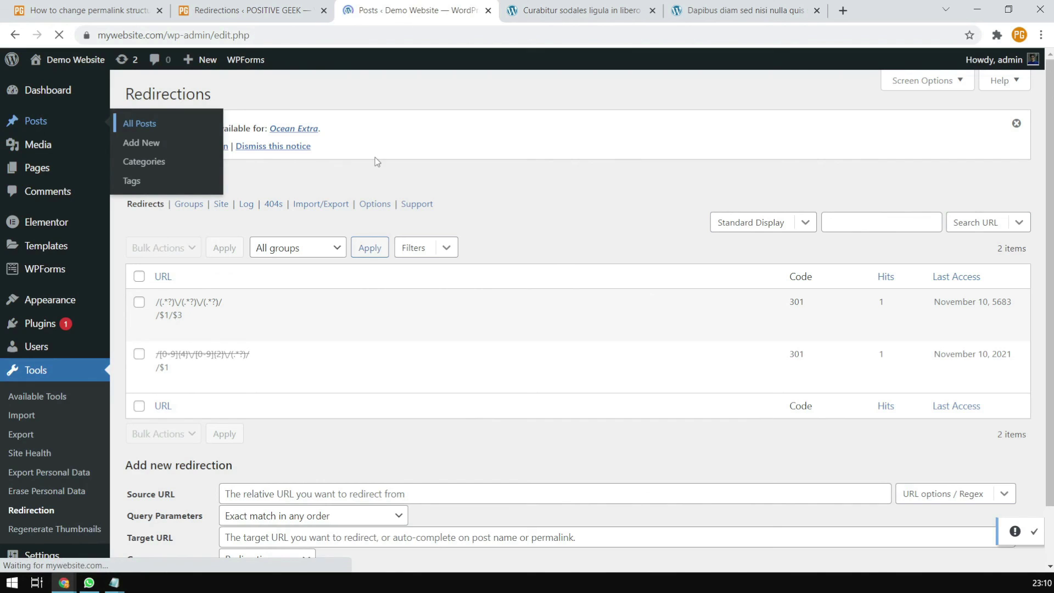
- Review the Positive Geek permalink article from its beginning down to the regular-expression redirection section and CASE -1
{"action": "left_click", "coordinate": [88, 12]}
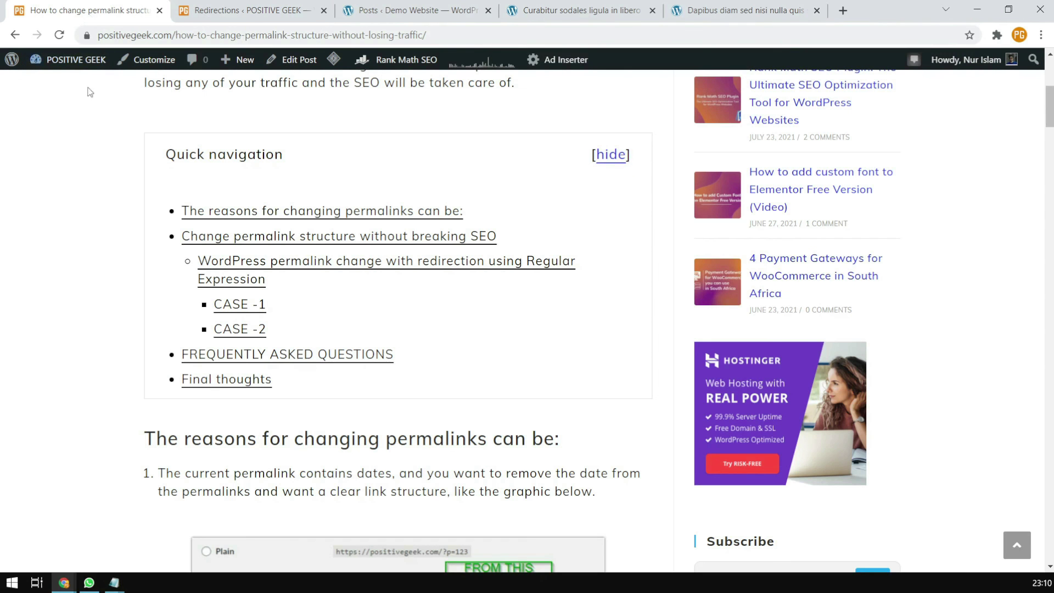
{"action": "scroll", "coordinate": [86, 237], "scroll_direction": "up", "scroll_amount": 6}
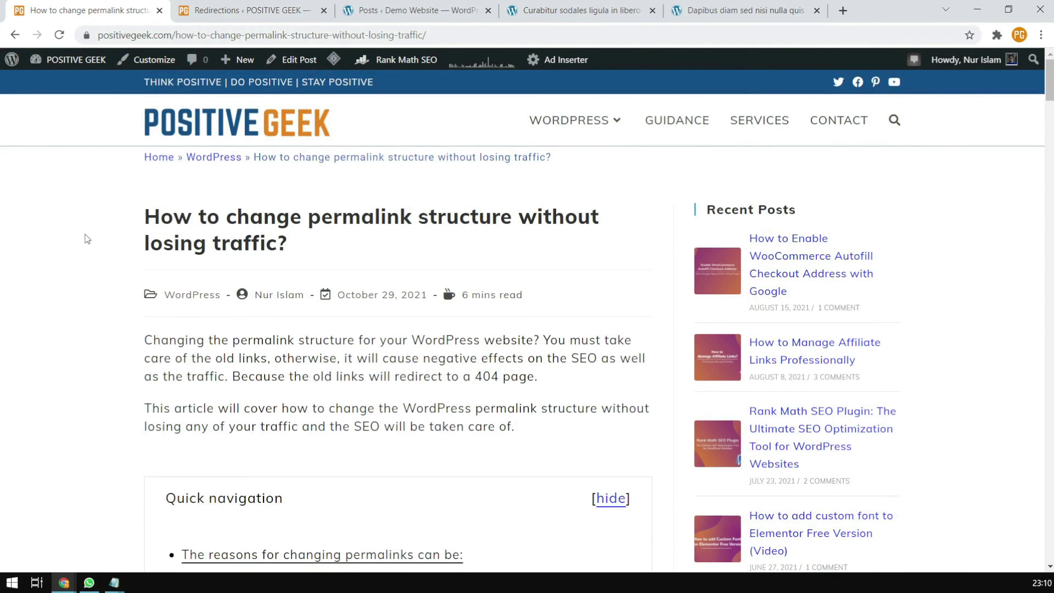
{"action": "scroll", "coordinate": [86, 238], "scroll_direction": "down", "scroll_amount": 20}
{"action": "scroll", "coordinate": [86, 238], "scroll_direction": "down", "scroll_amount": 3}
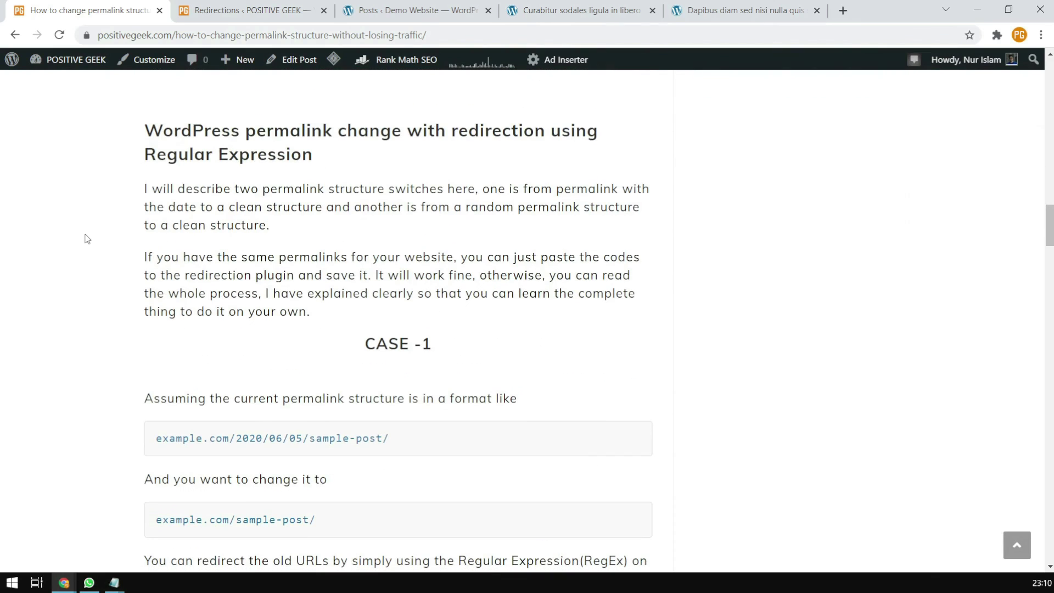